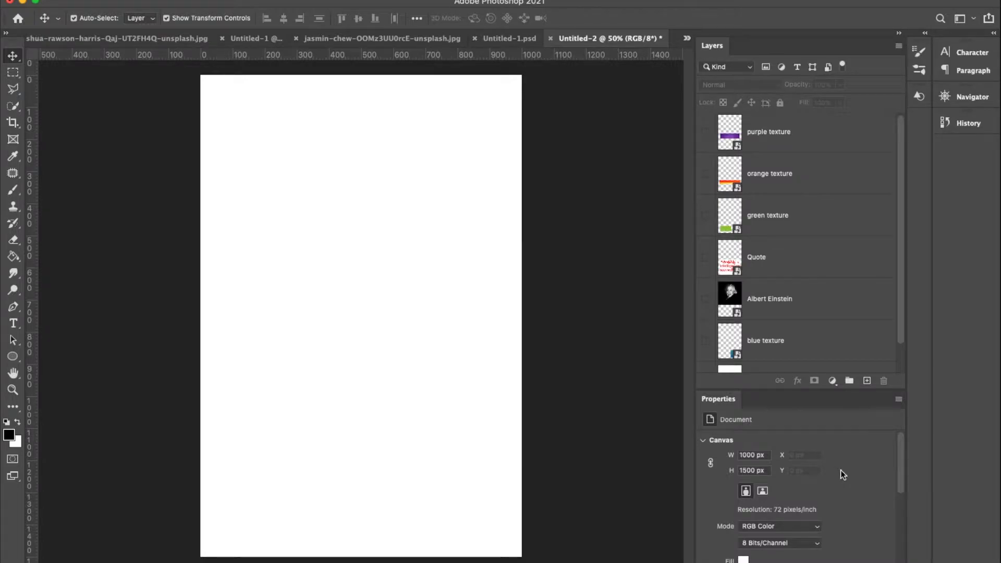
- Move the blue texture layer up in the layer stack, placing it between the green texture and Quote layers
{"action": "scroll", "coordinate": [840, 470], "scroll_direction": "down", "scroll_amount": 3}
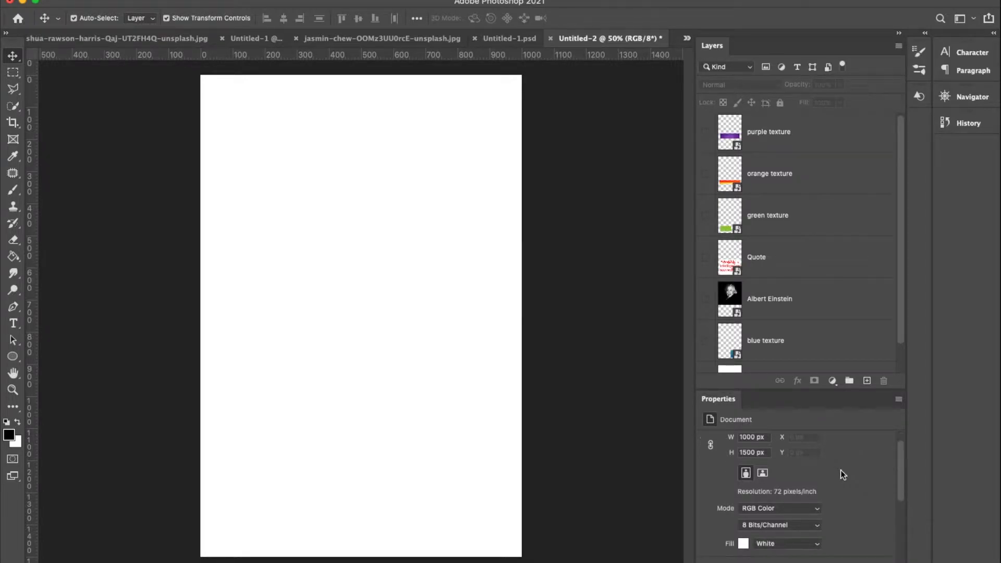
{"action": "scroll", "coordinate": [841, 470], "scroll_direction": "up", "scroll_amount": 3}
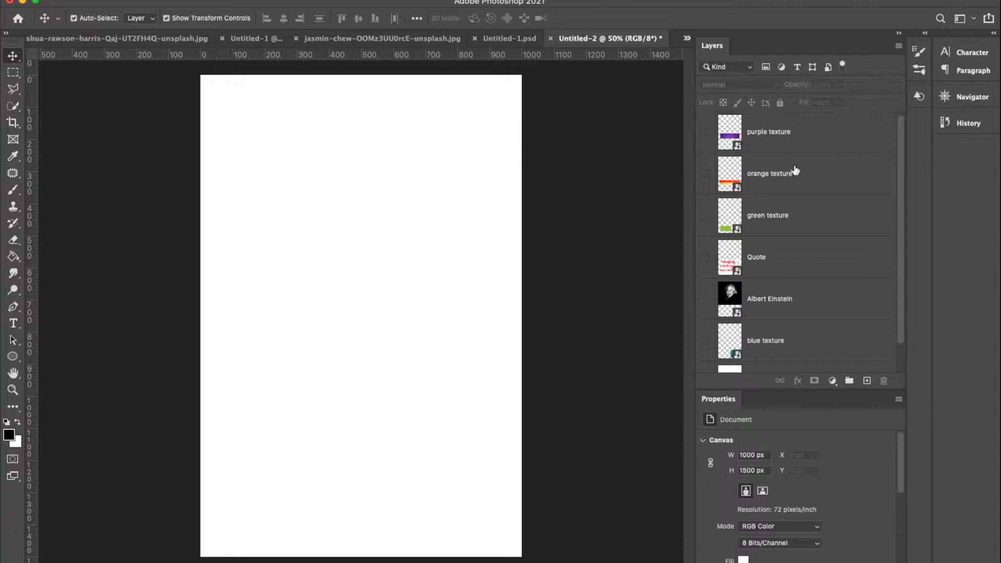
{"action": "scroll", "coordinate": [849, 215], "scroll_direction": "down", "scroll_amount": 2}
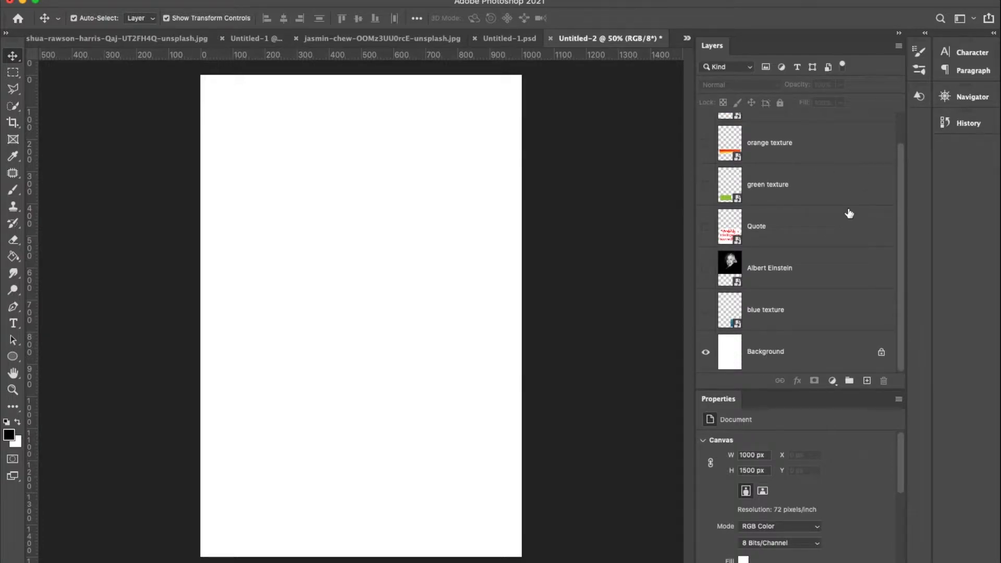
{"action": "scroll", "coordinate": [849, 214], "scroll_direction": "up", "scroll_amount": 2}
{"action": "left_click_drag", "start_coordinate": [763, 338], "coordinate": [760, 243]}
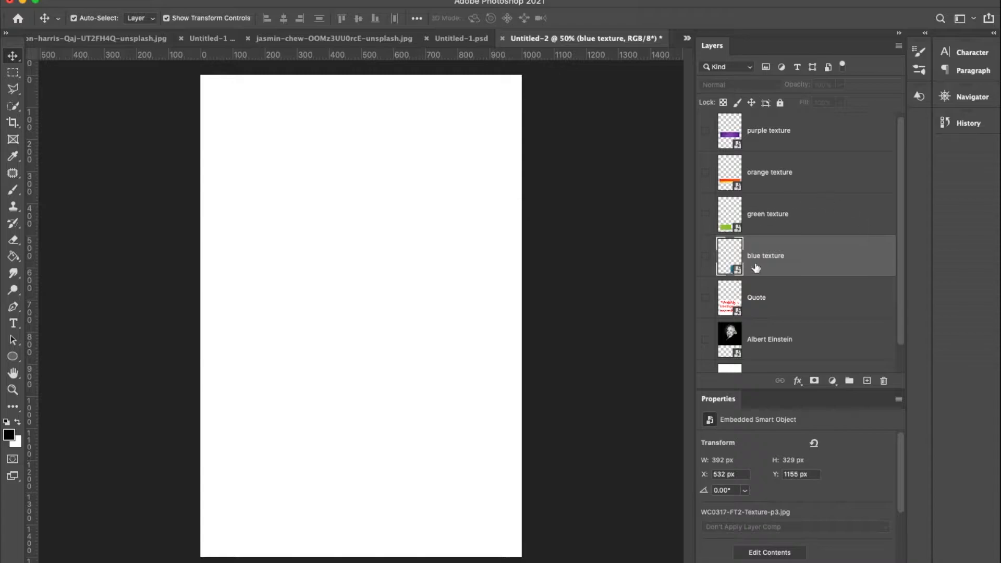
- Make the Albert Einstein and Quote layers visible on the canvas
{"action": "left_click", "coordinate": [705, 301]}
{"action": "left_click", "coordinate": [705, 301]}
{"action": "left_click", "coordinate": [706, 339]}
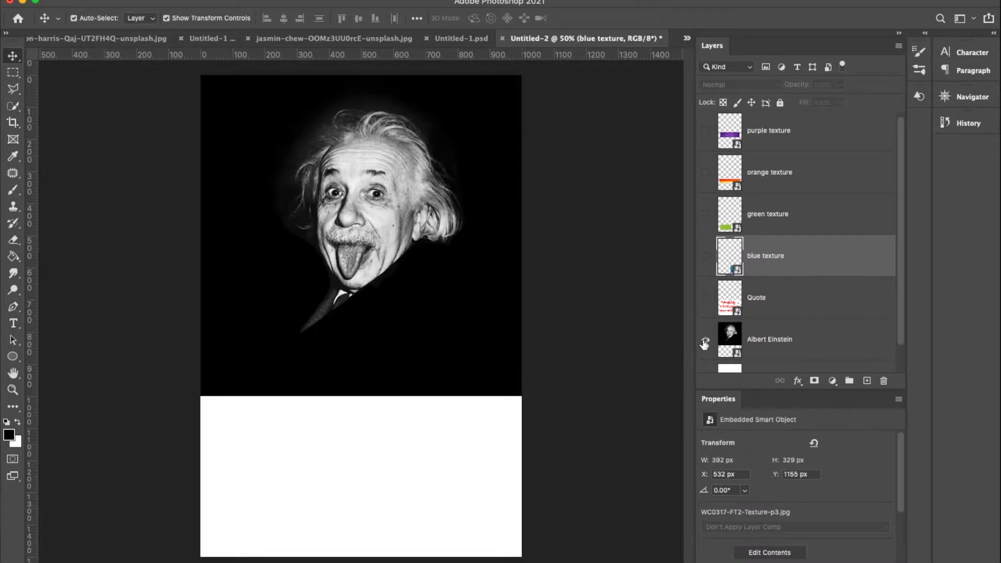
{"action": "left_click", "coordinate": [417, 219]}
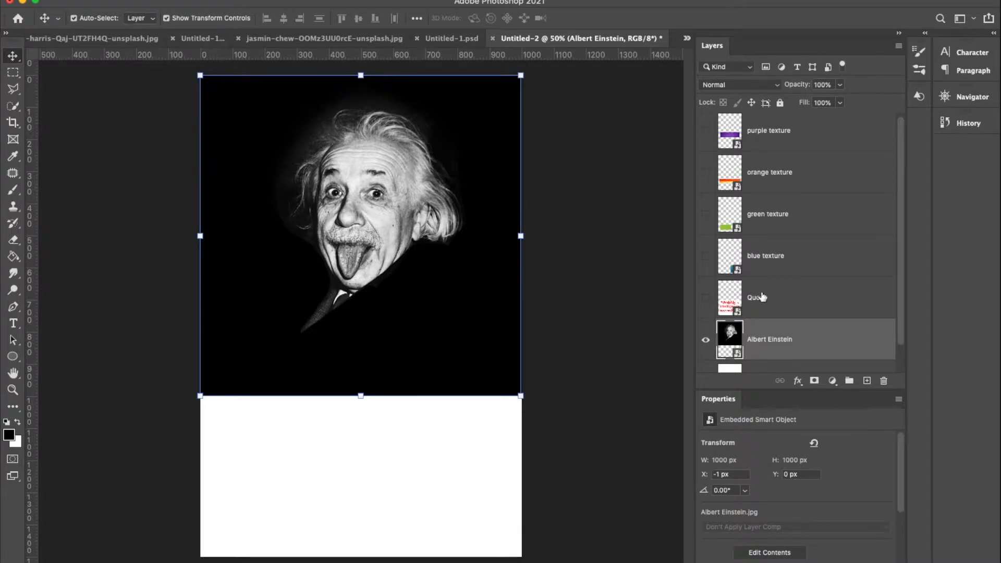
{"action": "left_click", "coordinate": [706, 297]}
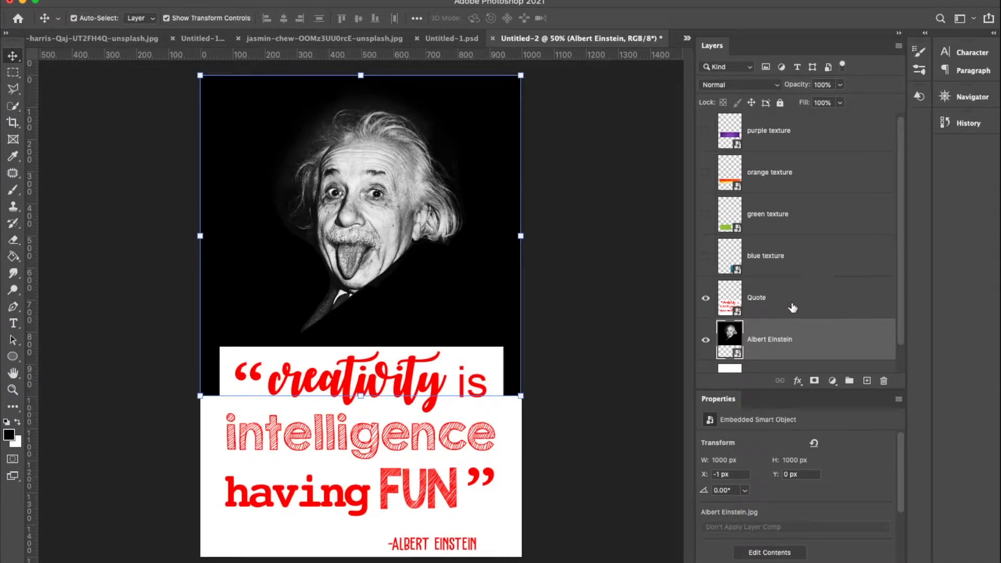
{"action": "left_click", "coordinate": [603, 302]}
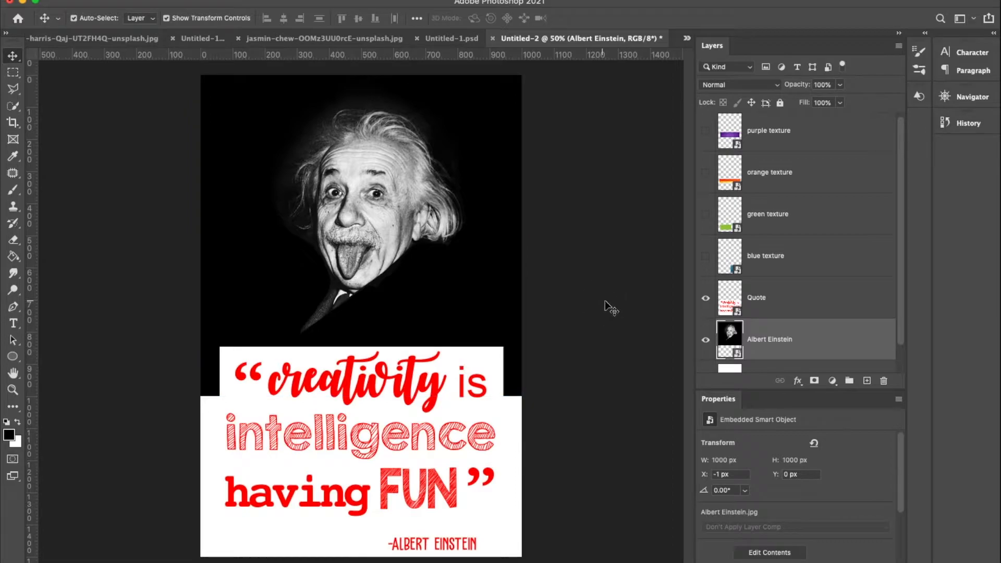
- Move the quote image up slightly to a Y position of 804 px and hide the Albert Einstein layer
{"action": "left_click", "coordinate": [714, 303]}
{"action": "left_click_drag", "start_coordinate": [446, 418], "coordinate": [447, 407]}
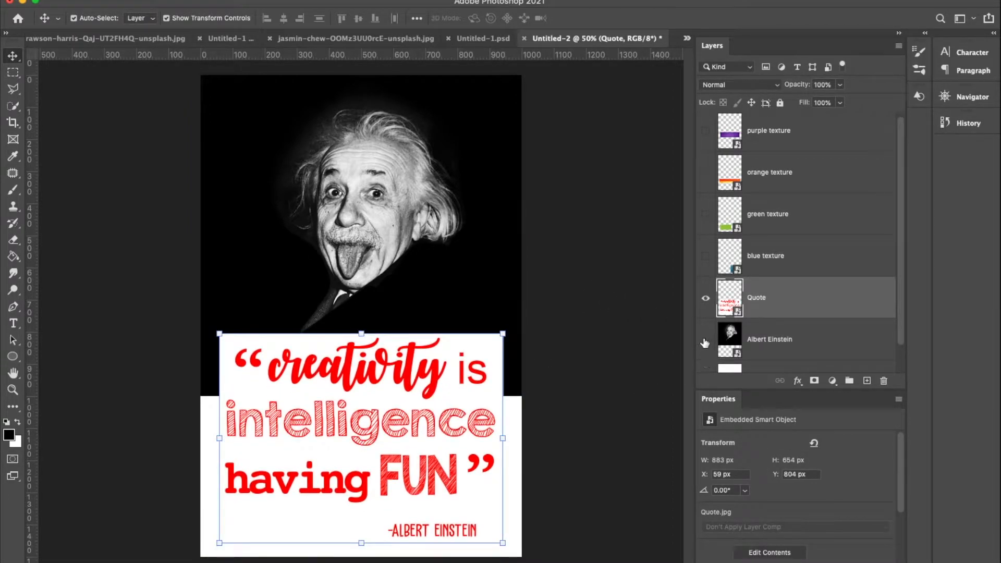
{"action": "left_click", "coordinate": [705, 340]}
{"action": "scroll", "coordinate": [507, 367], "scroll_direction": "up", "scroll_amount": 5}
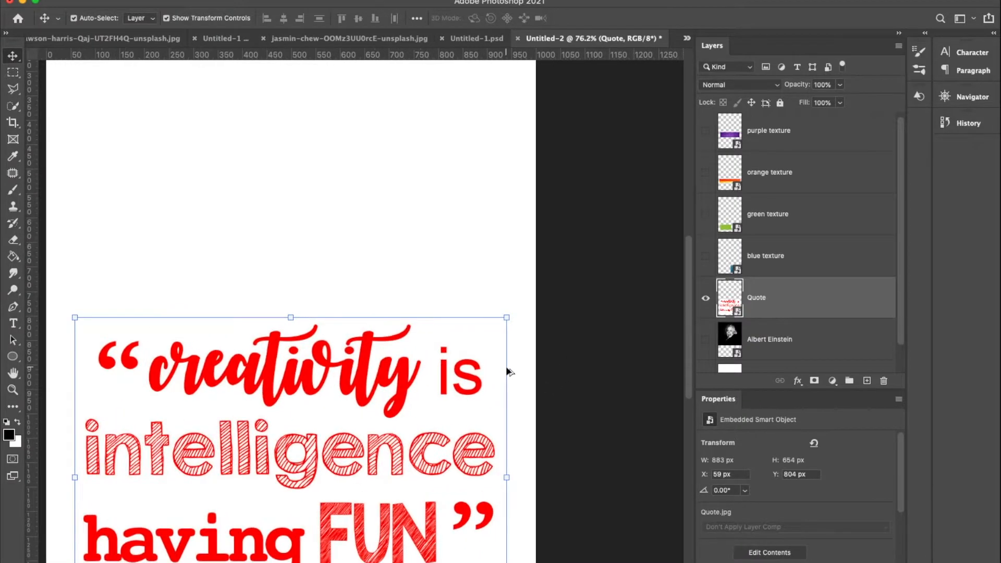
{"action": "left_click_drag", "start_coordinate": [436, 415], "coordinate": [516, 282]}
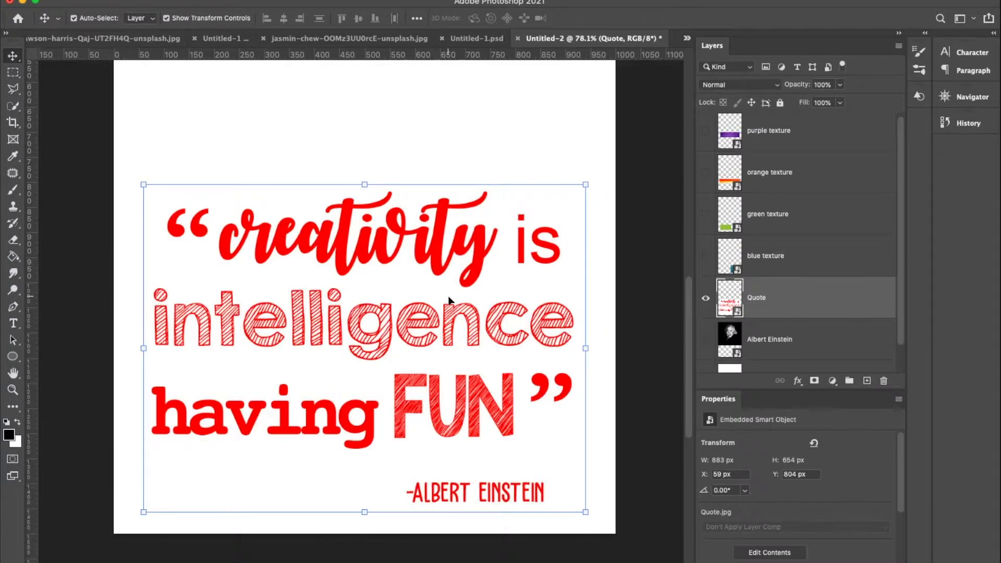
- Change the document's background fill to black and select the Quote layer
{"action": "scroll", "coordinate": [777, 332], "scroll_direction": "down", "scroll_amount": 2}
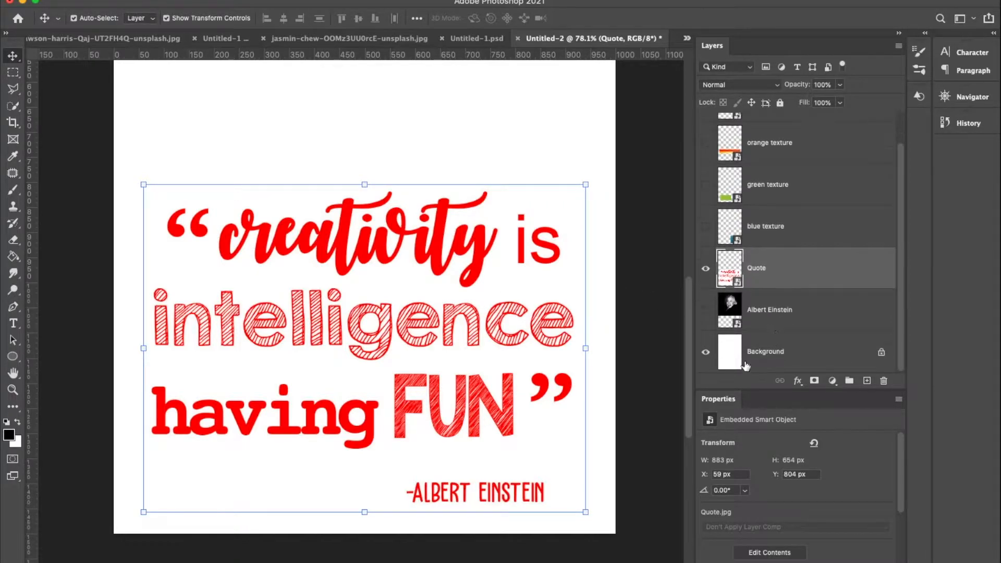
{"action": "left_click", "coordinate": [670, 371]}
{"action": "scroll", "coordinate": [806, 443], "scroll_direction": "down", "scroll_amount": 5}
{"action": "scroll", "coordinate": [751, 446], "scroll_direction": "up", "scroll_amount": 1}
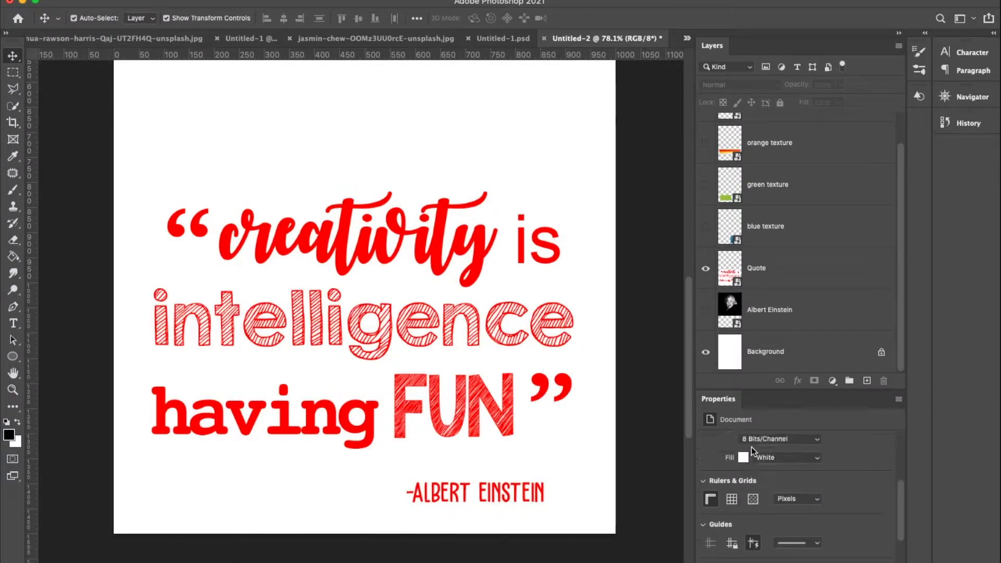
{"action": "left_click", "coordinate": [774, 457]}
{"action": "left_click", "coordinate": [779, 467]}
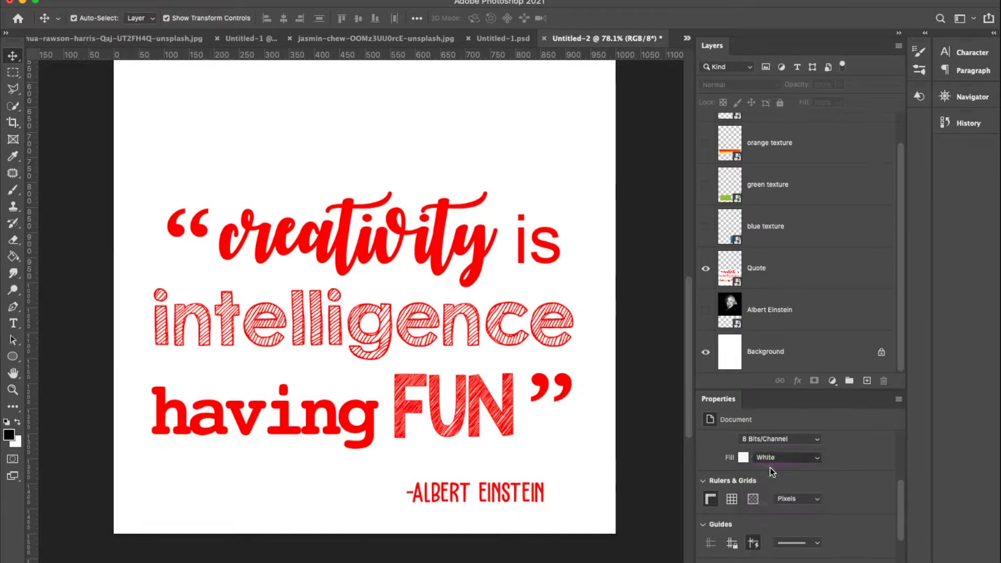
{"action": "left_click", "coordinate": [774, 286]}
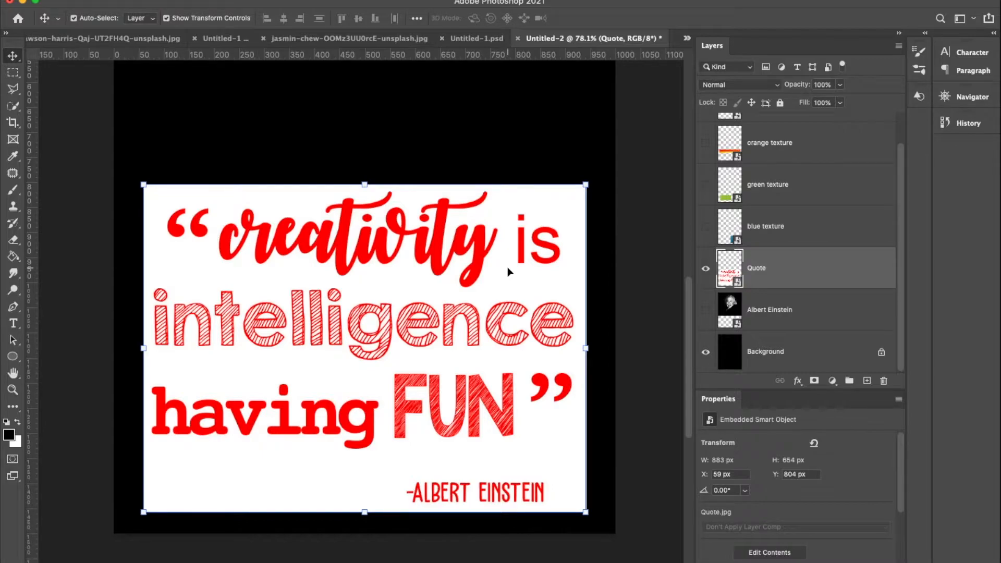
- Try the Magic Wand at tolerance 24 on a white gap between the hatch lines of a letter e in "intelligence"
{"action": "left_click", "coordinate": [13, 106]}
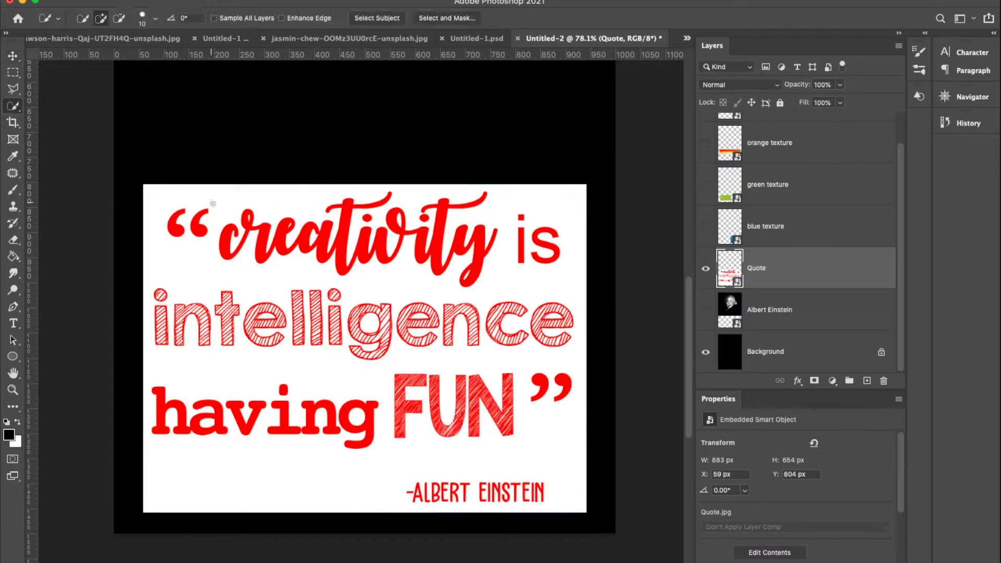
{"action": "right_click", "coordinate": [13, 107]}
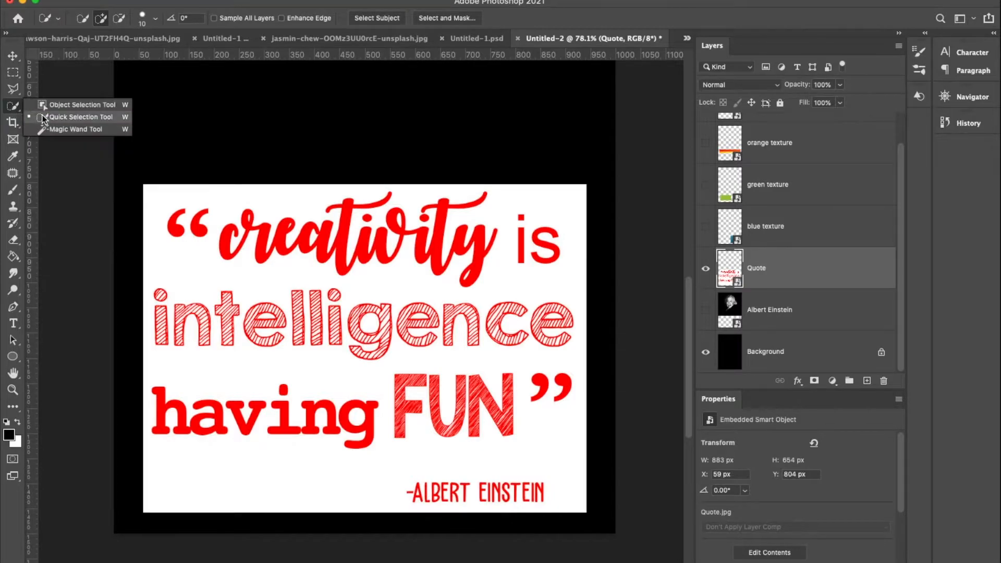
{"action": "left_click", "coordinate": [73, 129]}
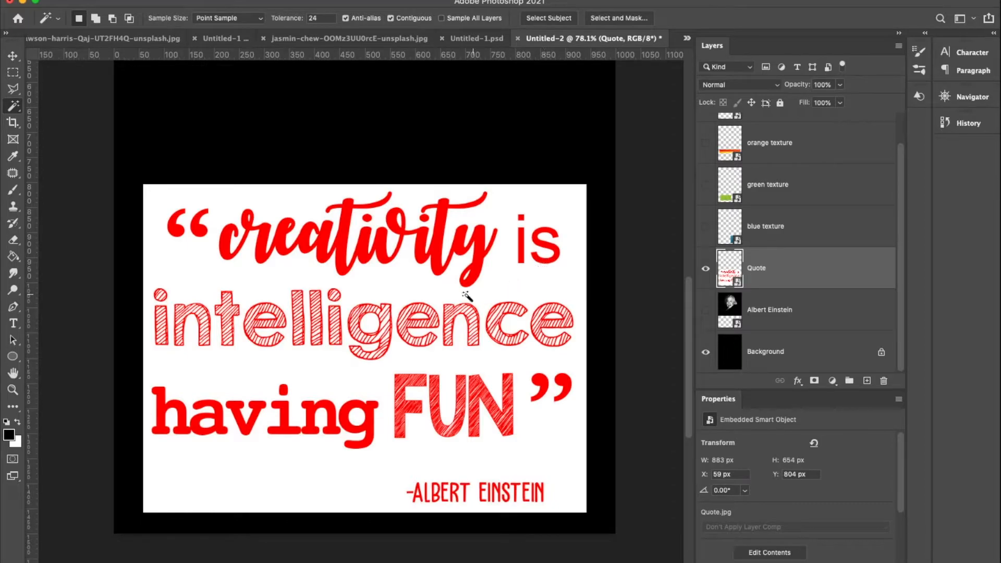
{"action": "scroll", "coordinate": [412, 315], "scroll_direction": "up", "scroll_amount": 3}
{"action": "scroll", "coordinate": [412, 315], "scroll_direction": "up", "scroll_amount": 5}
{"action": "left_click", "coordinate": [389, 277]}
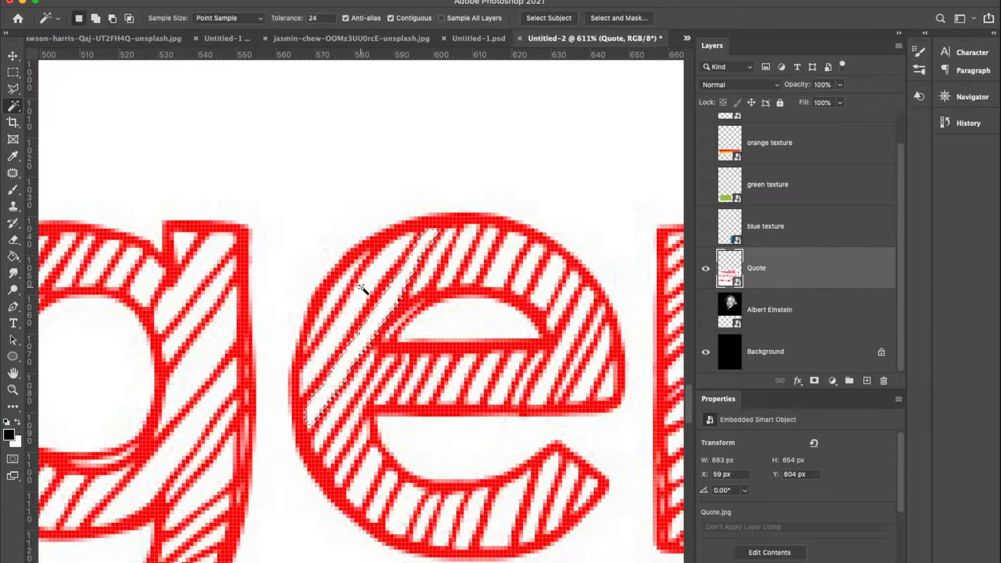
{"action": "scroll", "coordinate": [368, 290], "scroll_direction": "down", "scroll_amount": 6}
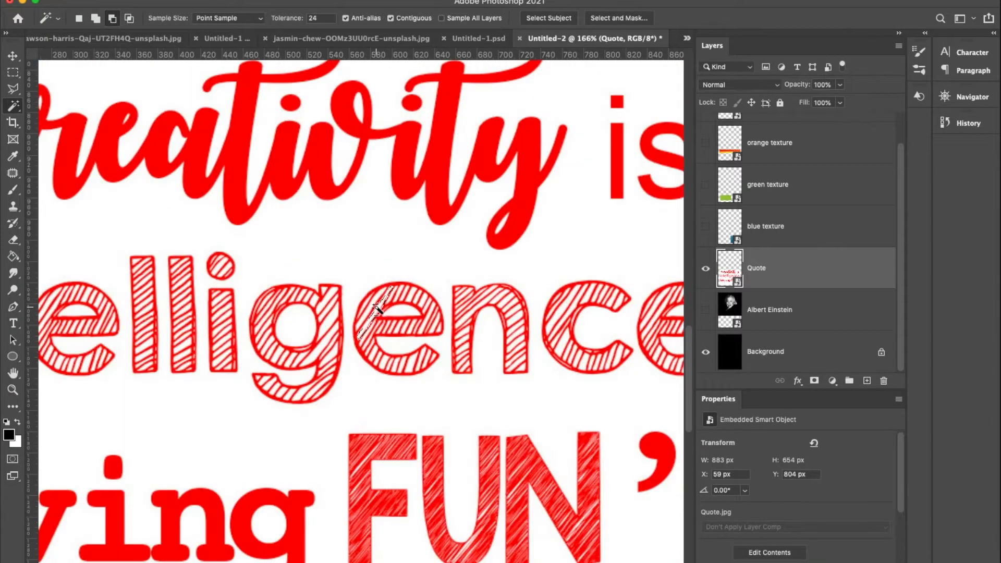
{"action": "scroll", "coordinate": [376, 309], "scroll_direction": "down", "scroll_amount": 3}
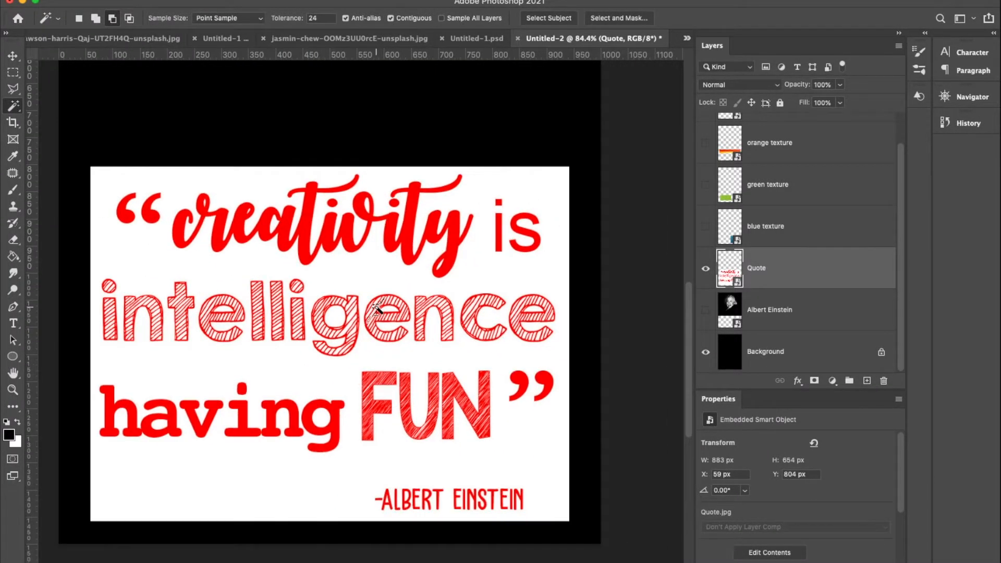
{"action": "key", "text": "v"}
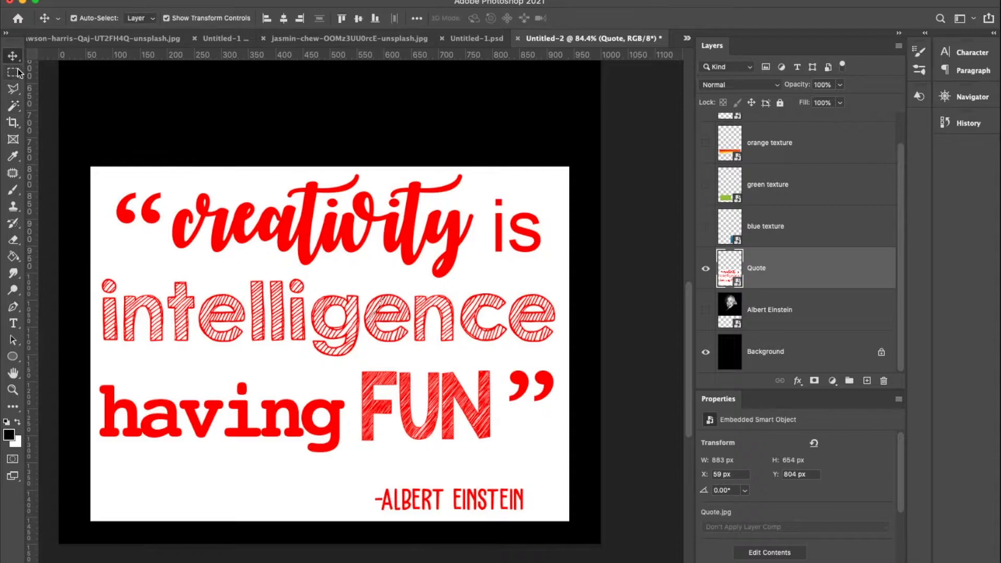
- Select all the white areas of the quote image with Color Range, sampling white at a fuzziness of 200
{"action": "left_click_drag", "start_coordinate": [337, 299], "coordinate": [369, 269]}
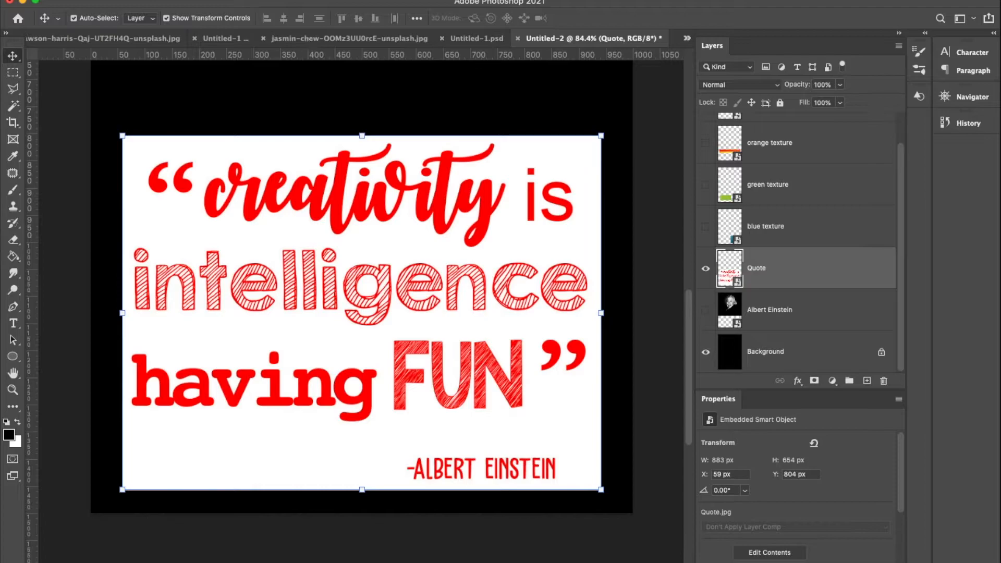
{"action": "left_click", "coordinate": [263, 0]}
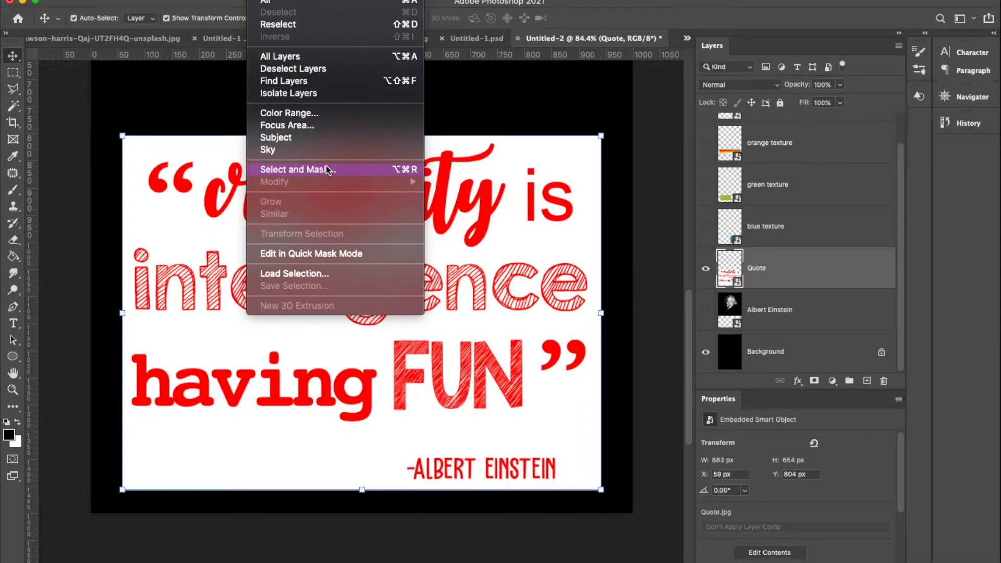
{"action": "left_click", "coordinate": [332, 116]}
{"action": "left_click_drag", "start_coordinate": [744, 103], "coordinate": [666, 104]}
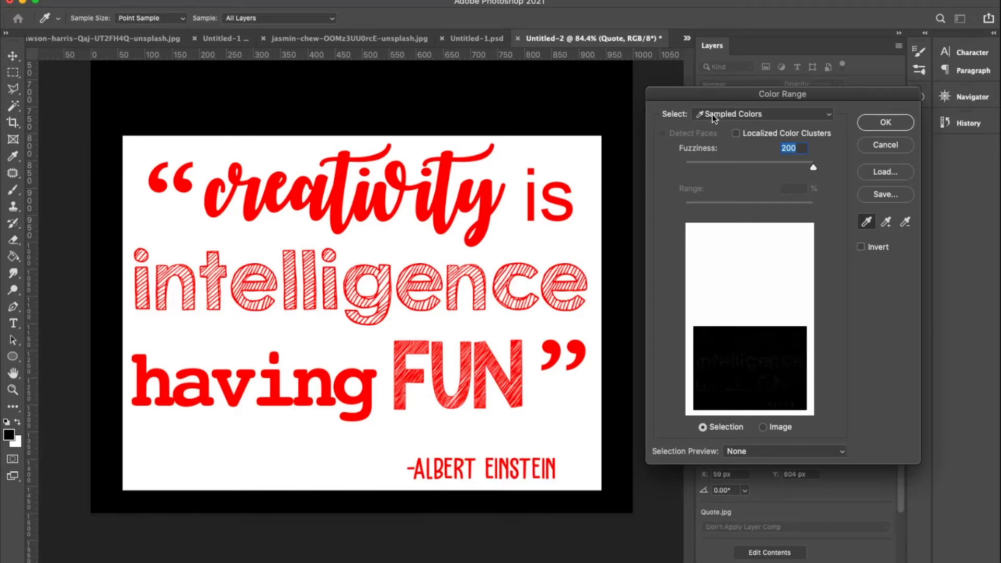
{"action": "left_click", "coordinate": [447, 164]}
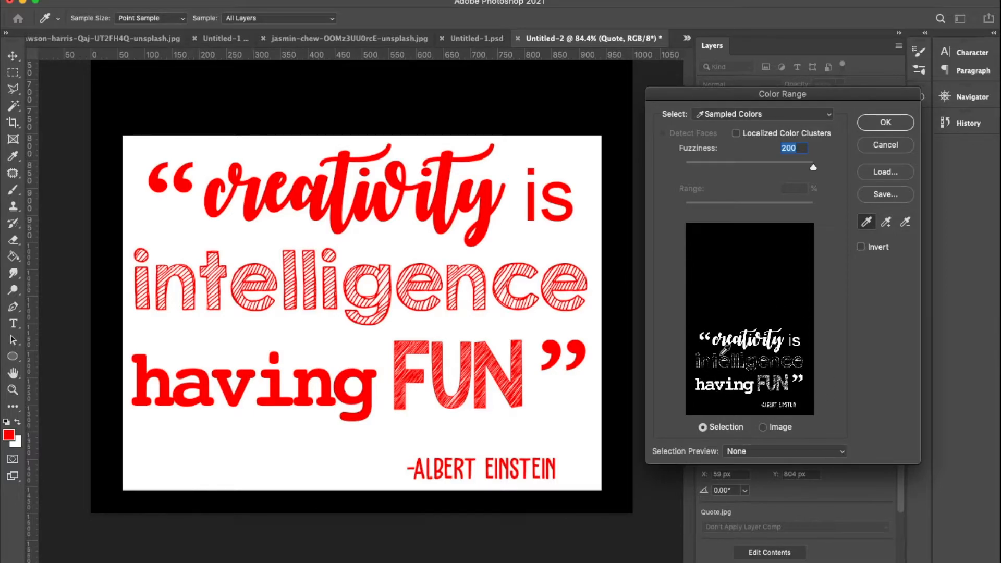
{"action": "left_click", "coordinate": [583, 173]}
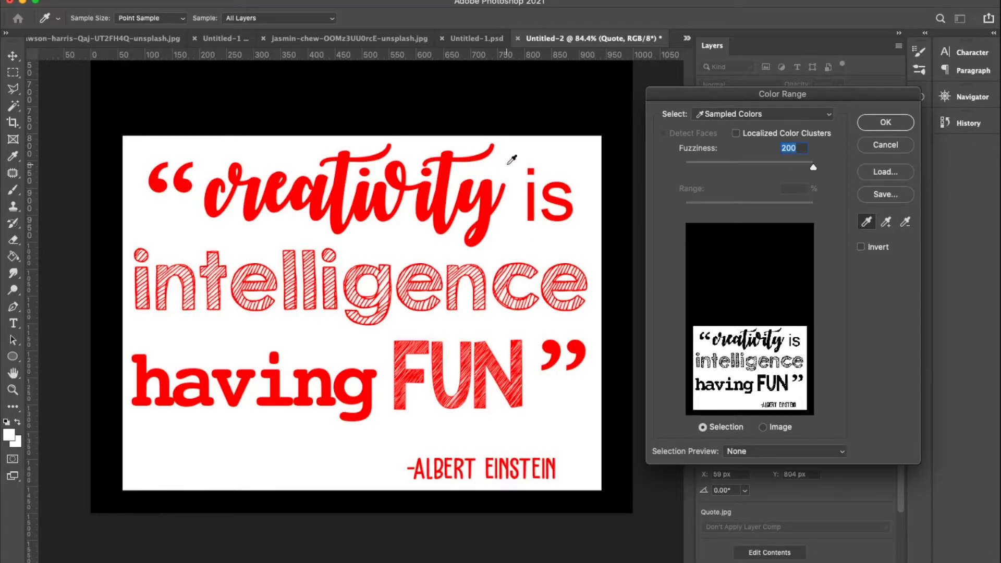
{"action": "left_click", "coordinate": [484, 189]}
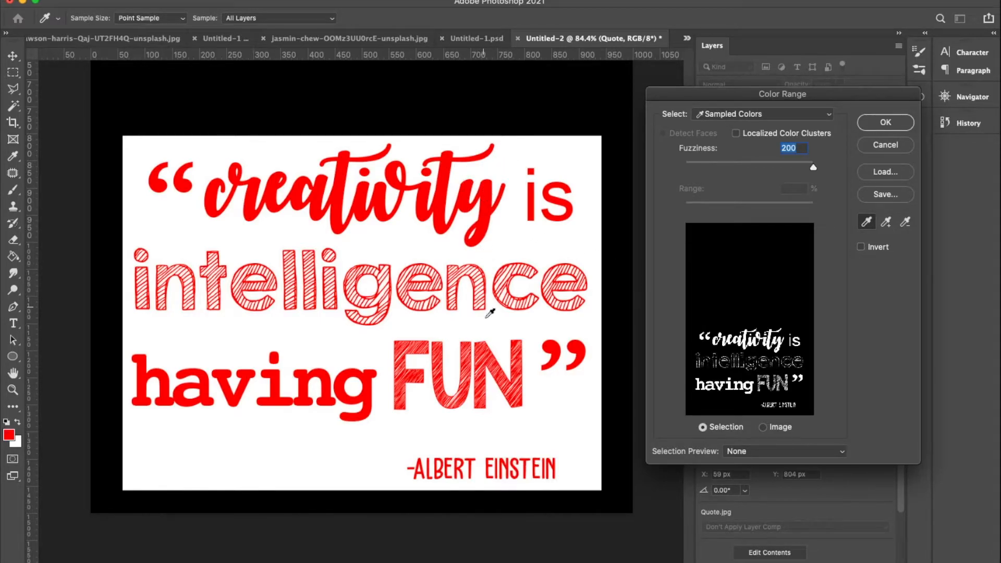
{"action": "left_click", "coordinate": [577, 409]}
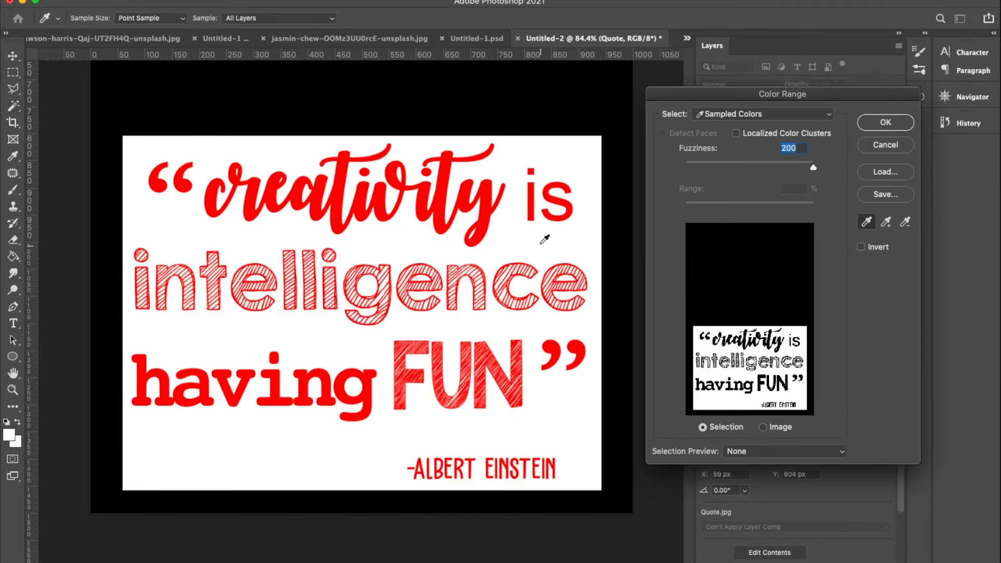
{"action": "mouse_move", "coordinate": [814, 169]}
{"action": "left_mouse_down"}
{"action": "mouse_move", "coordinate": [699, 166]}
{"action": "mouse_move", "coordinate": [821, 167]}
{"action": "left_mouse_up"}
{"action": "left_click", "coordinate": [886, 123]}
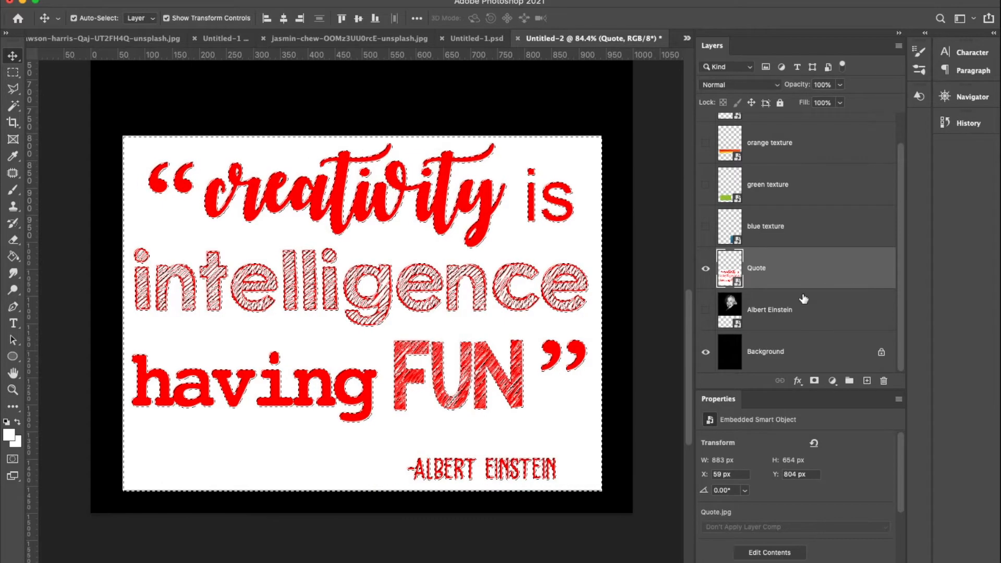
- Rasterize the Quote layer, delete its selected white areas, and clear the selection
{"action": "right_click", "coordinate": [758, 269]}
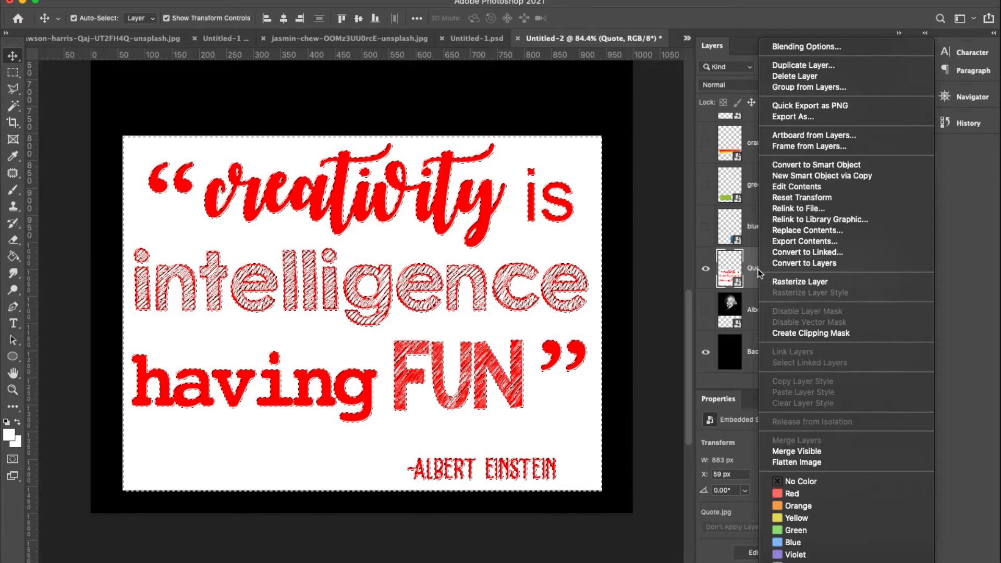
{"action": "left_click", "coordinate": [808, 283]}
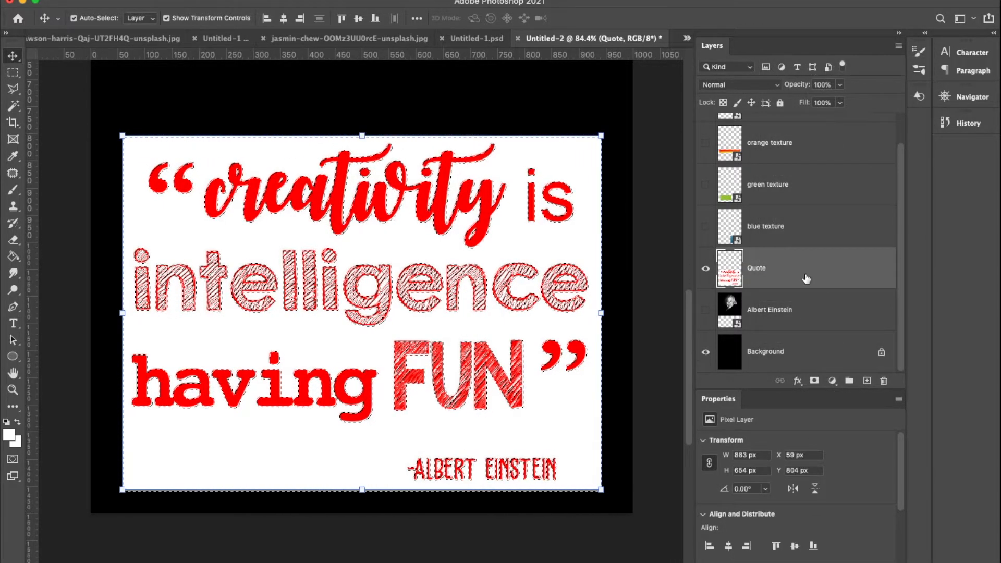
{"action": "key", "text": "Delete"}
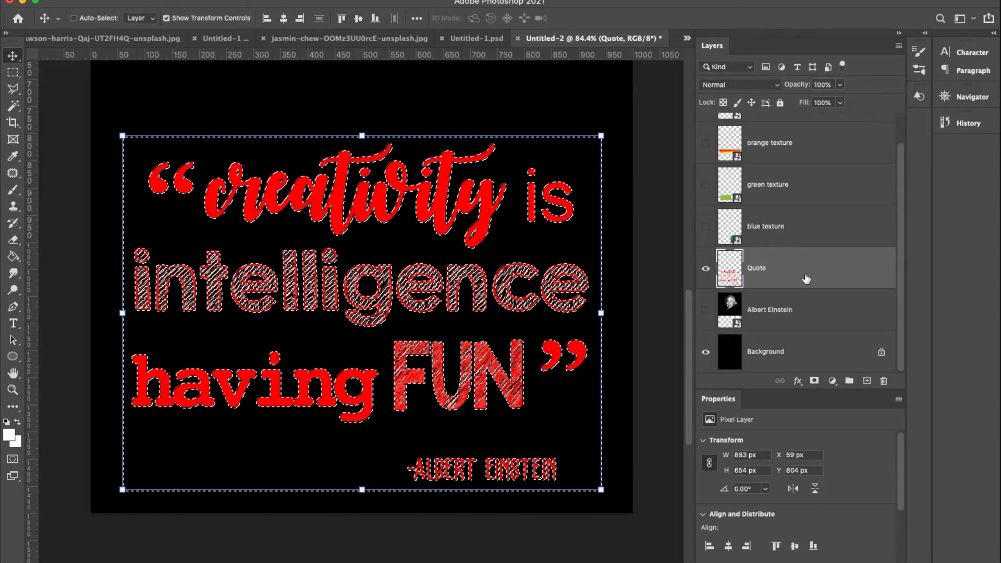
{"action": "key", "text": "ctrl+d"}
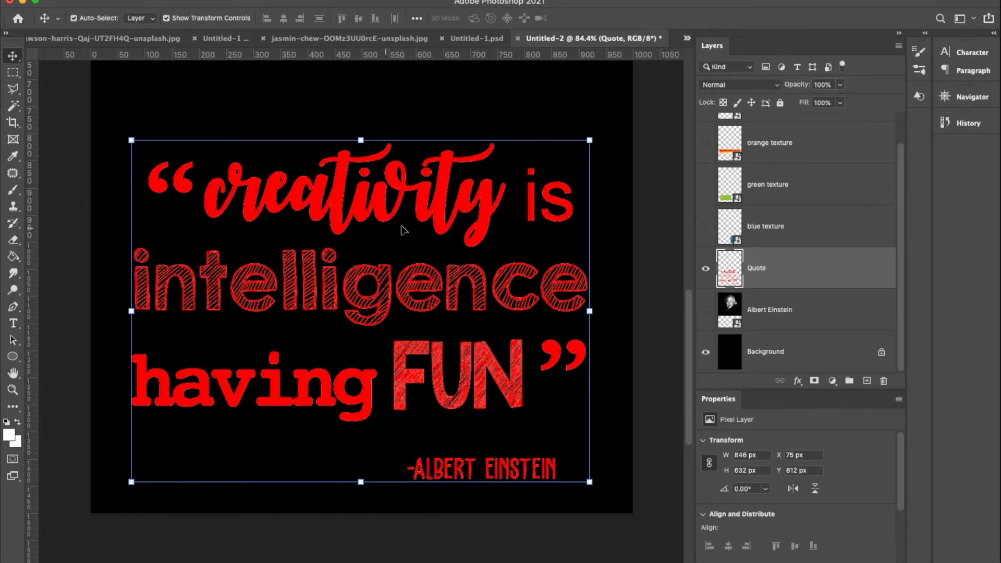
{"action": "scroll", "coordinate": [545, 410], "scroll_direction": "down", "scroll_amount": 3}
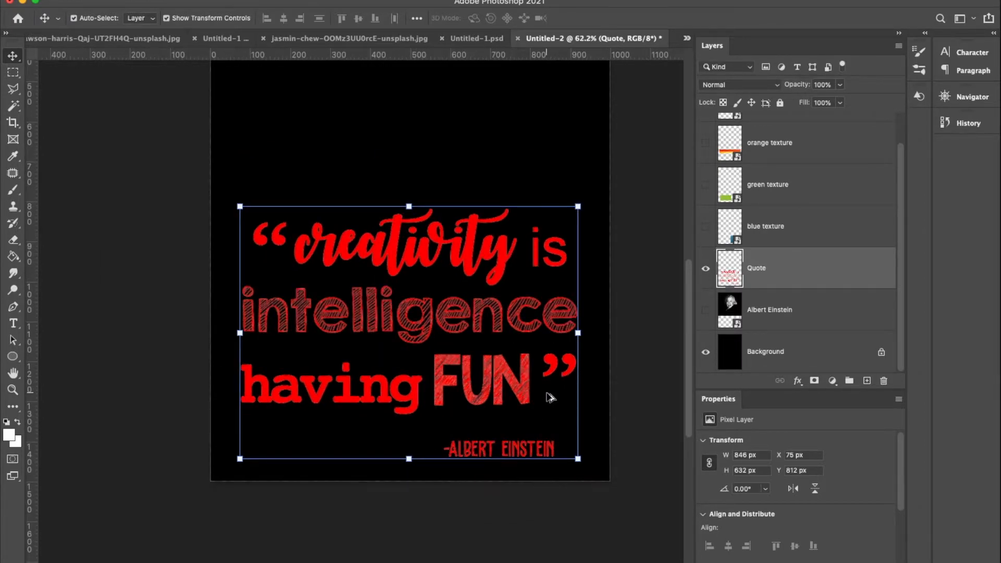
{"action": "left_click", "coordinate": [265, 0]}
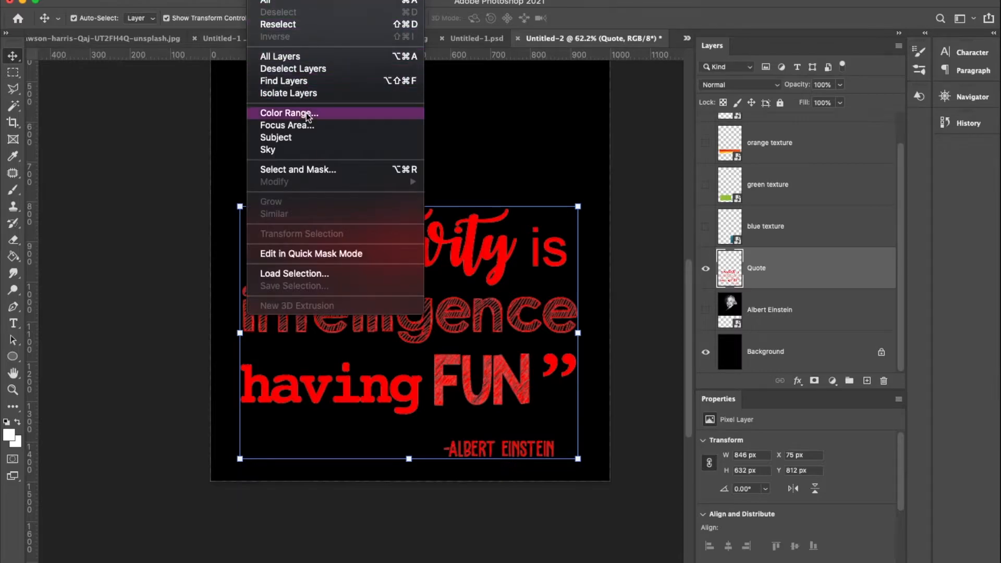
{"action": "left_click", "coordinate": [805, 270]}
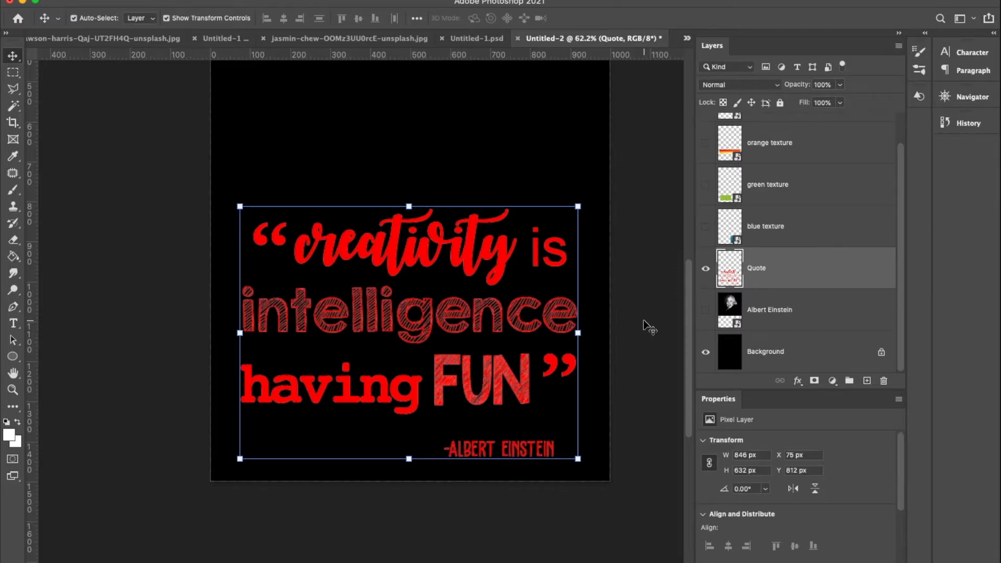
{"action": "scroll", "coordinate": [758, 196], "scroll_direction": "up", "scroll_amount": 2}
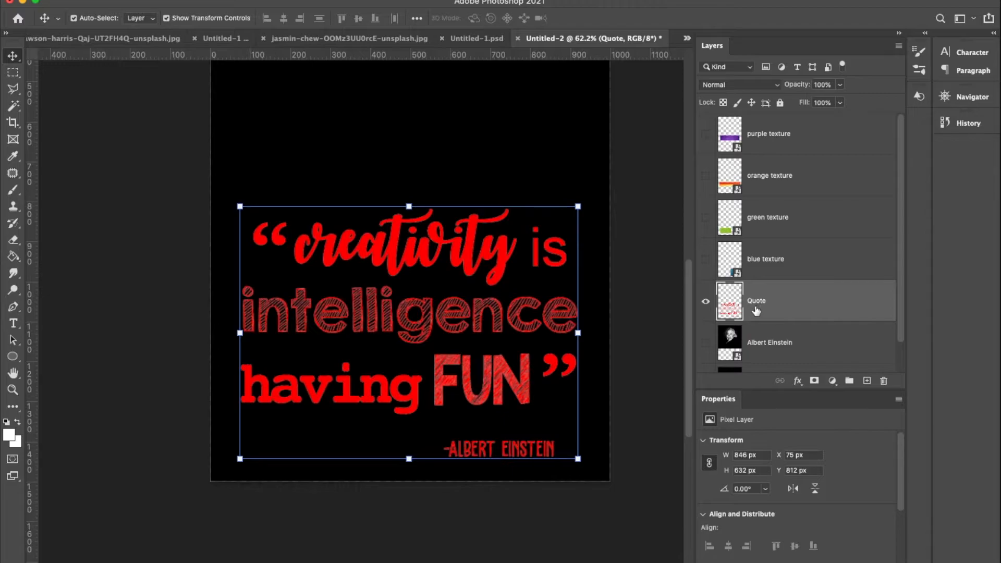
- Deselect the Quote layer and change the document's background fill to white
{"action": "key", "text": "super+equal"}
{"action": "key", "text": "super+0"}
{"action": "scroll", "coordinate": [765, 349], "scroll_direction": "down", "scroll_amount": 2}
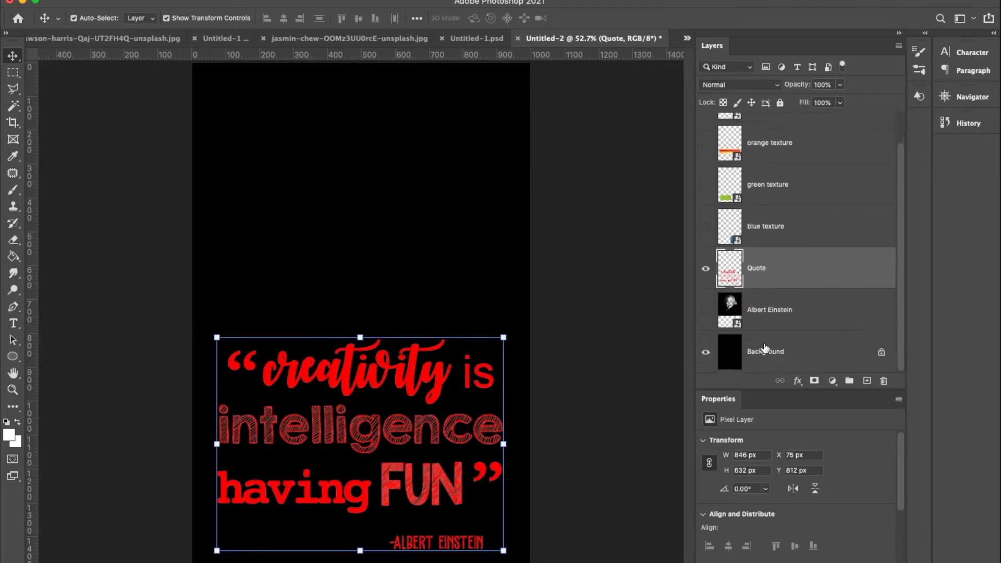
{"action": "left_click", "coordinate": [638, 375]}
{"action": "scroll", "coordinate": [763, 485], "scroll_direction": "down", "scroll_amount": 2}
{"action": "left_click", "coordinate": [770, 508]}
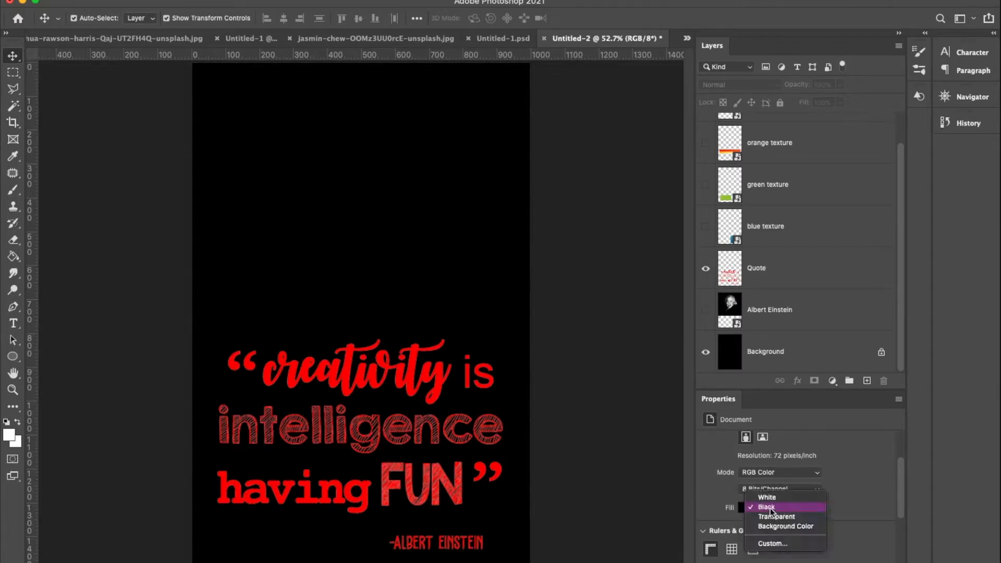
{"action": "left_click", "coordinate": [767, 497]}
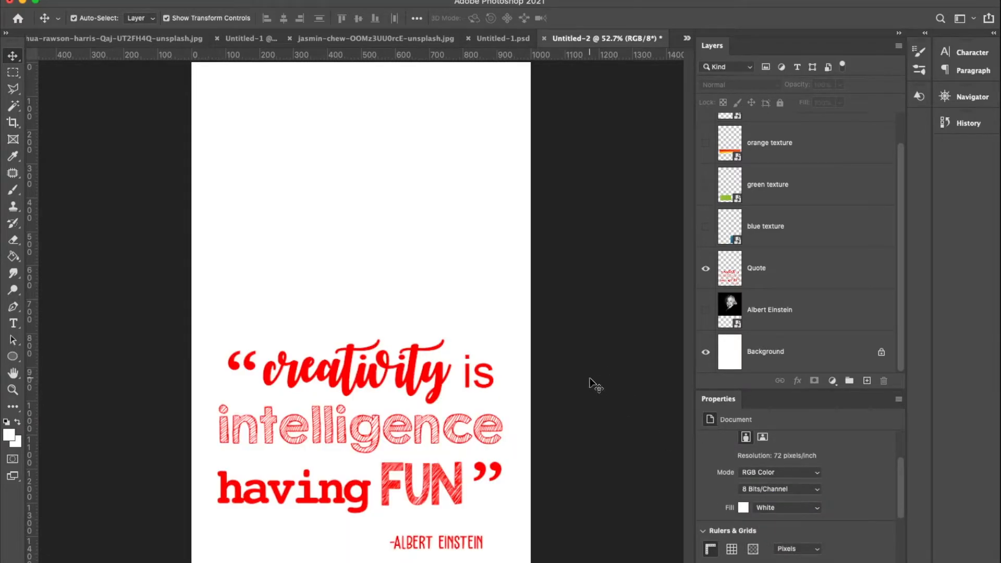
- Show the purple texture layer above the quote, keeping the orange, green and blue texture layers hidden
{"action": "scroll", "coordinate": [590, 384], "scroll_direction": "up", "scroll_amount": 4}
{"action": "left_click_drag", "start_coordinate": [618, 434], "coordinate": [615, 279]}
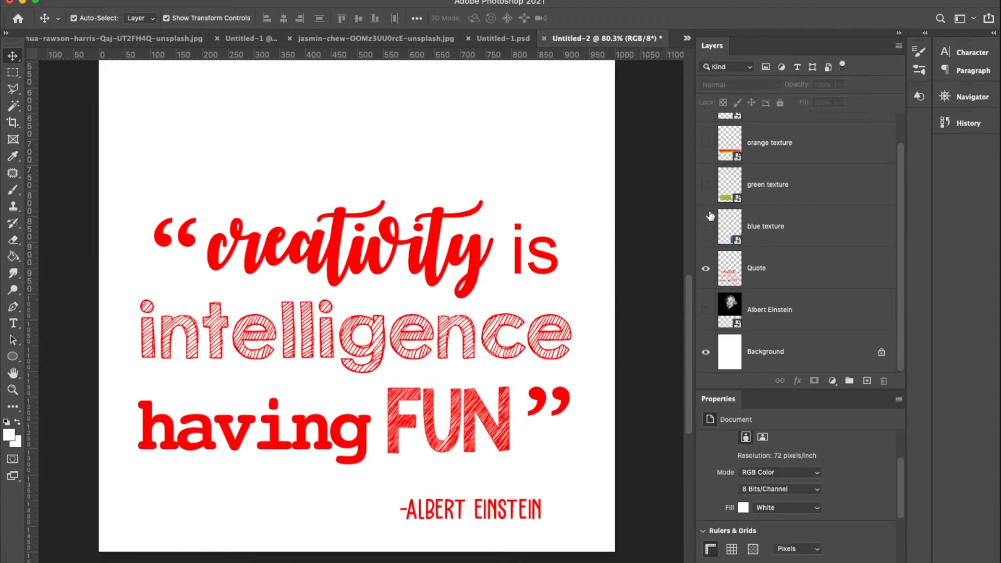
{"action": "scroll", "coordinate": [701, 219], "scroll_direction": "up", "scroll_amount": 1}
{"action": "left_click_drag", "start_coordinate": [705, 134], "coordinate": [706, 259]}
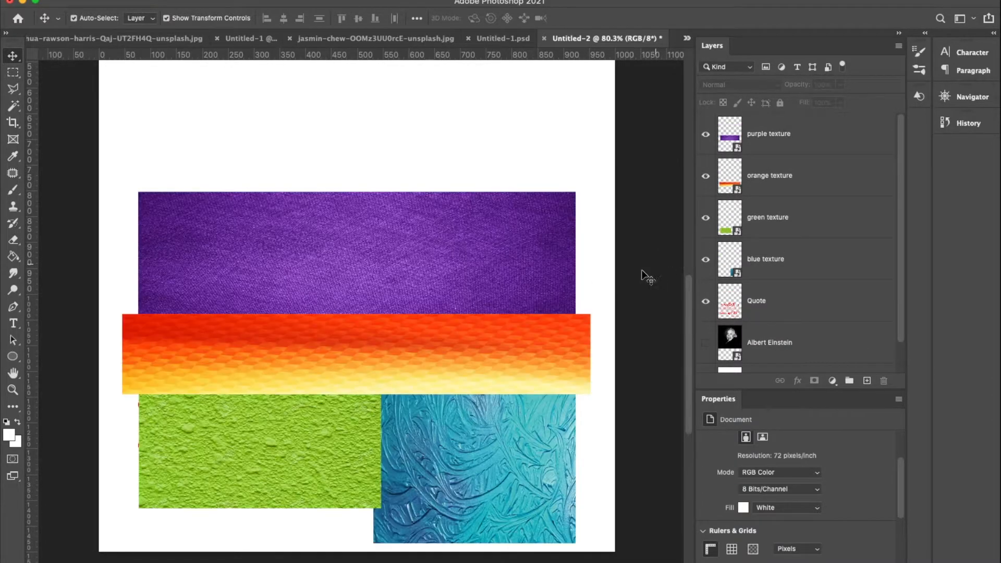
{"action": "left_click_drag", "start_coordinate": [705, 175], "coordinate": [706, 260]}
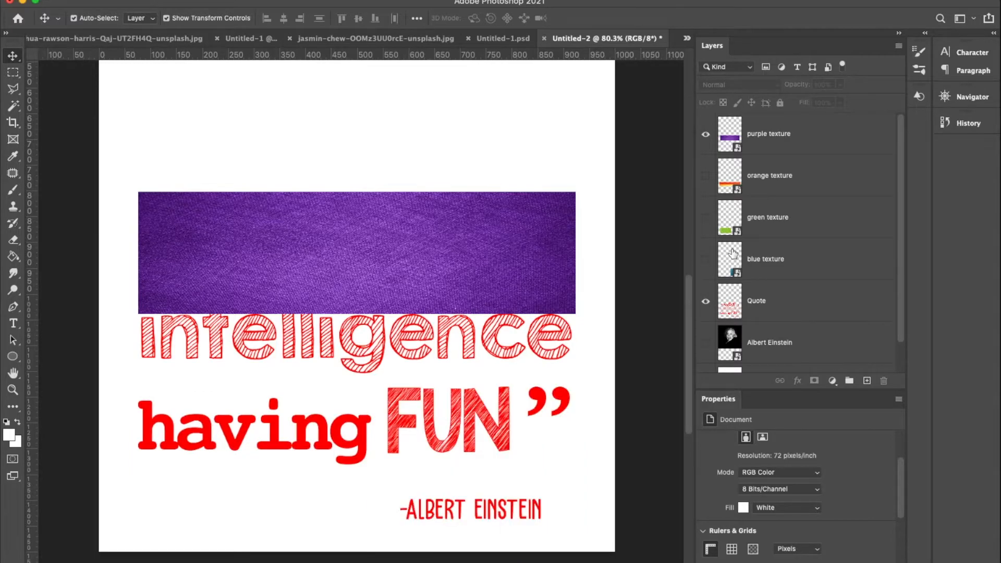
- Lower the purple texture's opacity to 72% and position it over the "creativity is" line
{"action": "left_click_drag", "start_coordinate": [496, 249], "coordinate": [494, 125]}
{"action": "key", "text": "super+z"}
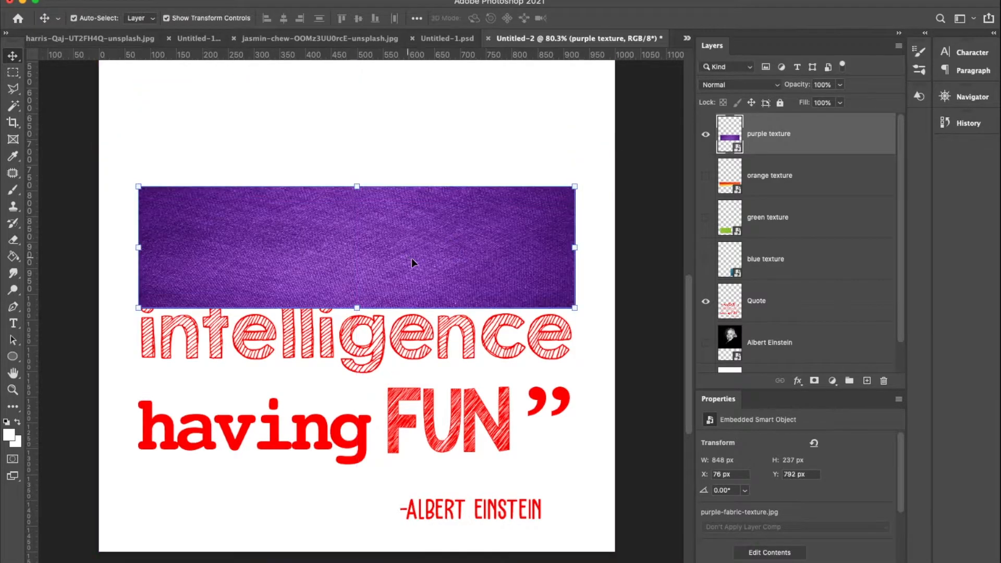
{"action": "left_click_drag", "start_coordinate": [797, 89], "coordinate": [797, 89]}
{"action": "left_click_drag", "start_coordinate": [450, 249], "coordinate": [450, 246]}
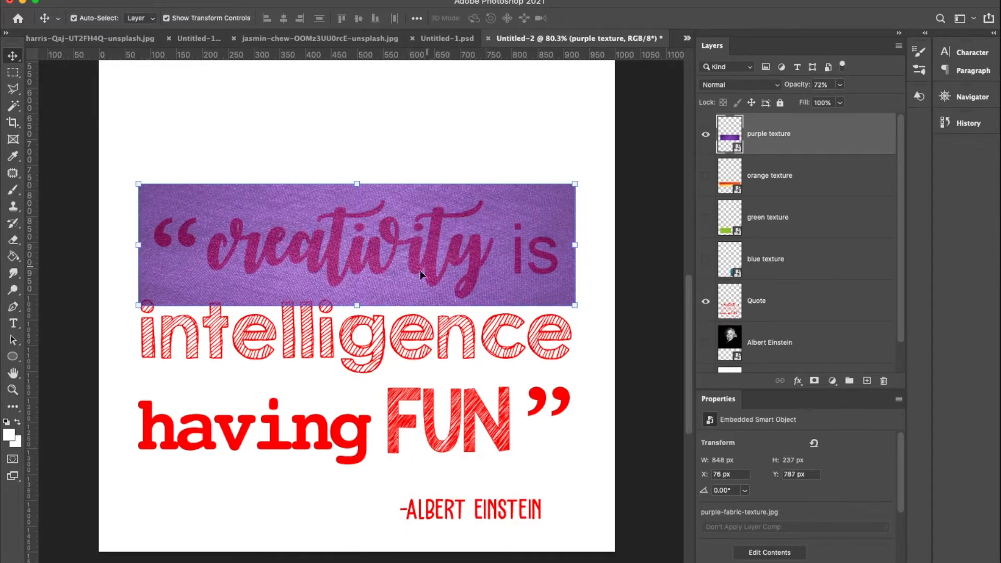
- Scale the purple texture to about 806 × 199 px so it covers only the "creativity is" line, and restore its opacity to 100%
{"action": "left_click_drag", "start_coordinate": [357, 307], "coordinate": [356, 299]}
{"action": "left_click_drag", "start_coordinate": [356, 184], "coordinate": [398, 212]}
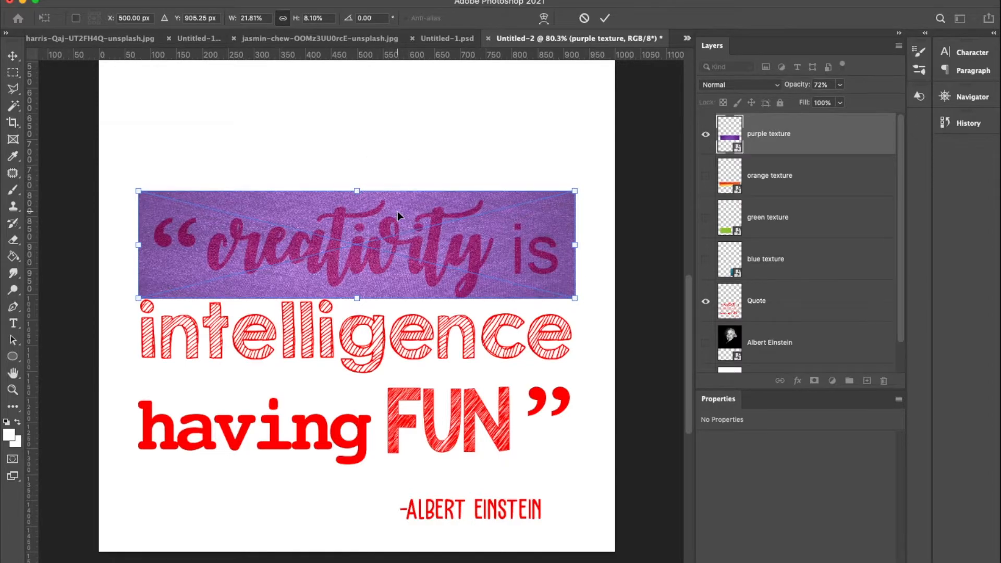
{"action": "key", "text": "Down"}
{"action": "key", "text": "Down"}
{"action": "key", "text": "Up"}
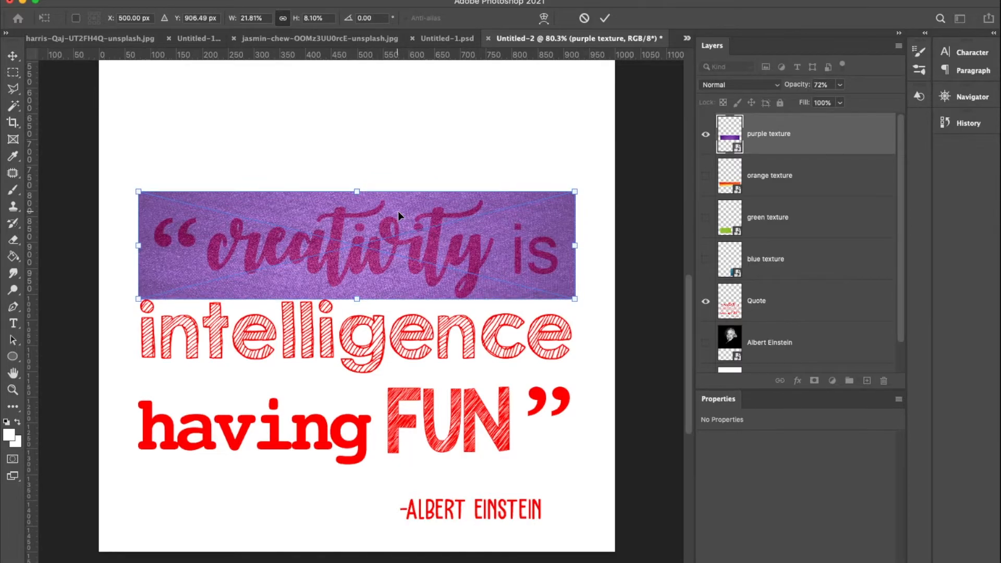
{"action": "left_click_drag", "start_coordinate": [357, 189], "coordinate": [392, 194]}
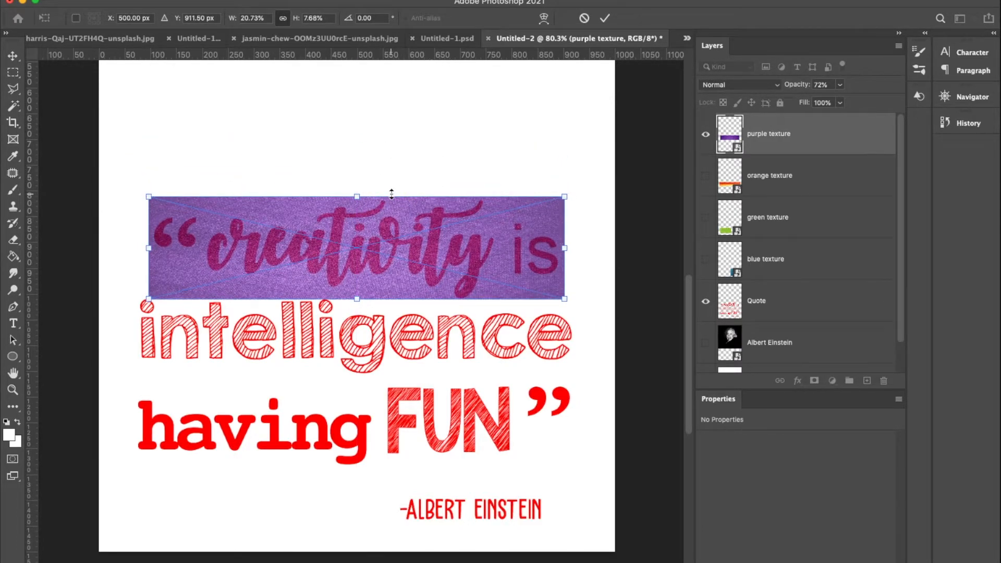
{"action": "key", "text": "Return"}
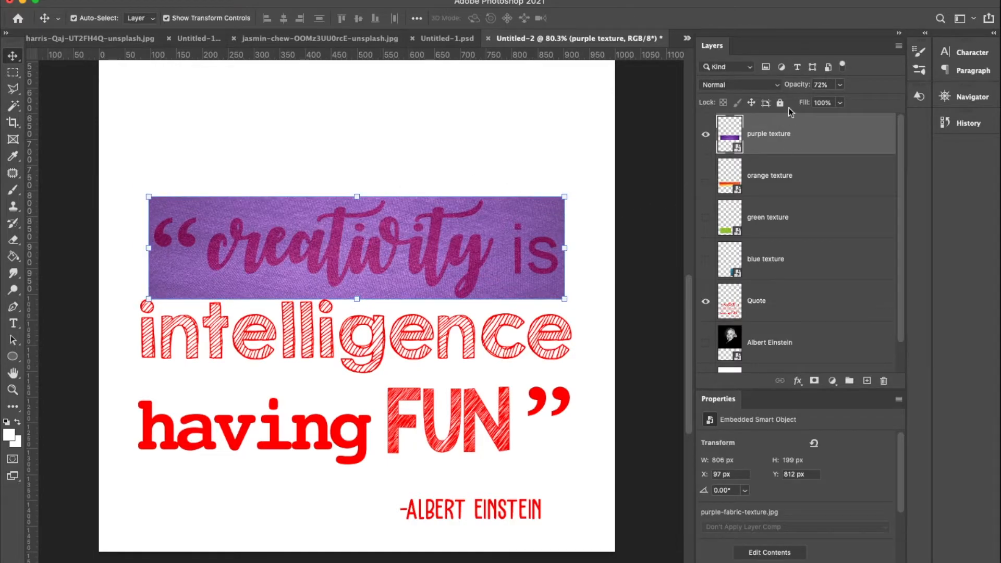
{"action": "left_click_drag", "start_coordinate": [791, 86], "coordinate": [839, 86]}
- Show the orange texture, move it over the "intelligence" line with its opacity at 80%, and restore the opacity to 100%
{"action": "left_click", "coordinate": [706, 177]}
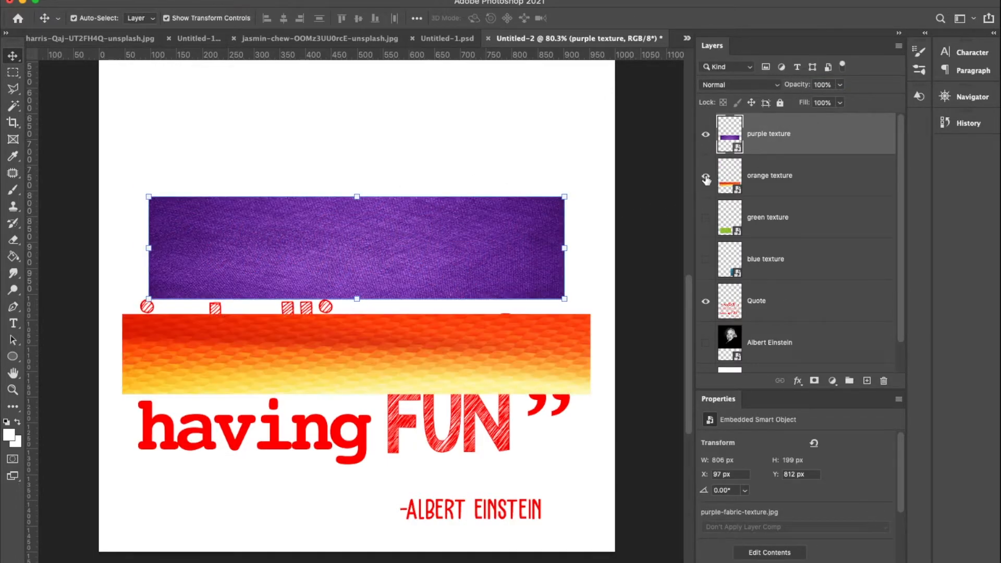
{"action": "left_click", "coordinate": [792, 179]}
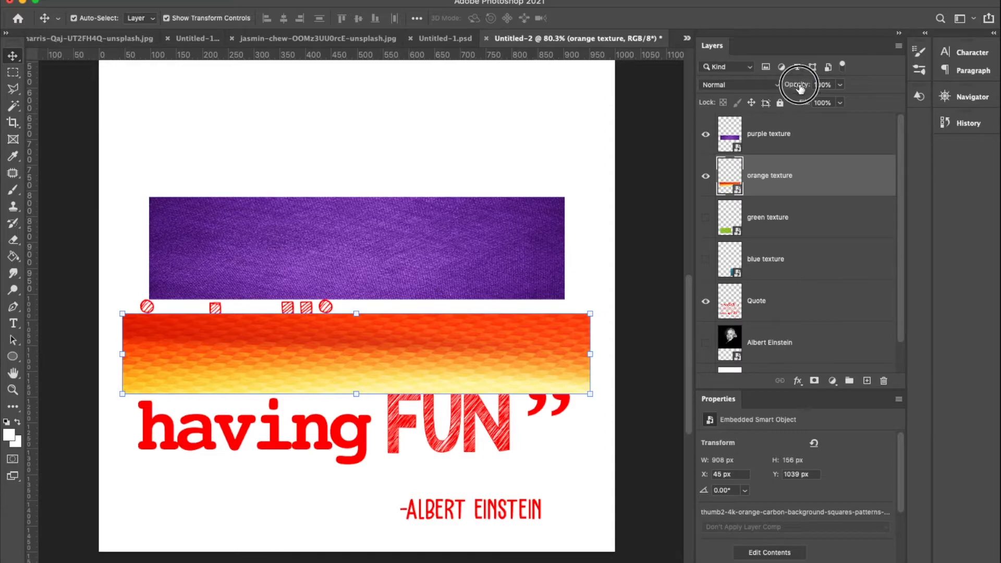
{"action": "left_click_drag", "start_coordinate": [799, 87], "coordinate": [764, 111]}
{"action": "left_click_drag", "start_coordinate": [483, 342], "coordinate": [487, 328]}
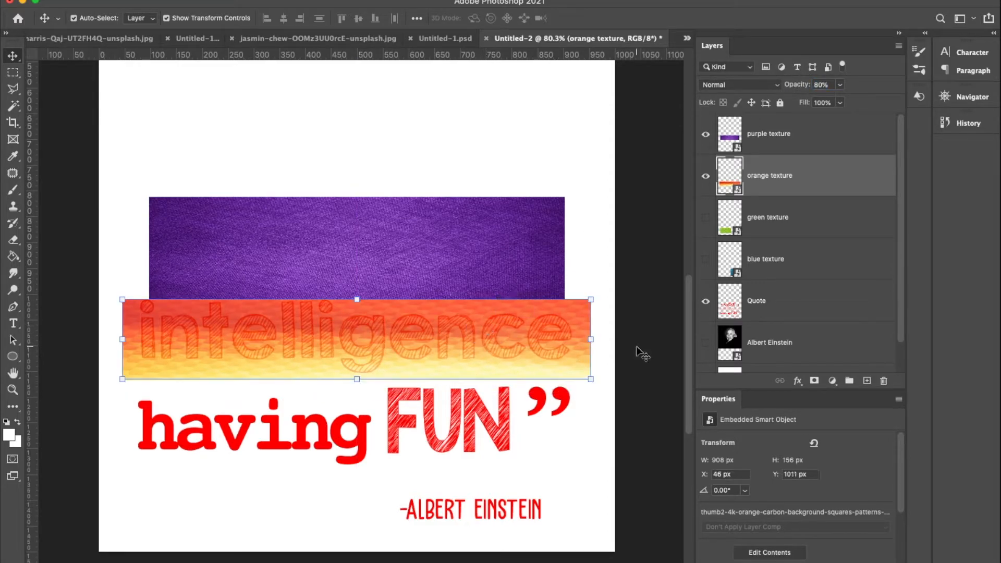
{"action": "left_click", "coordinate": [706, 218]}
{"action": "left_click_drag", "start_coordinate": [797, 85], "coordinate": [855, 86]}
- Position the green texture over the word "having", directly below the orange texture, at 76% opacity, and restore its opacity to 100%
{"action": "left_click", "coordinate": [777, 219]}
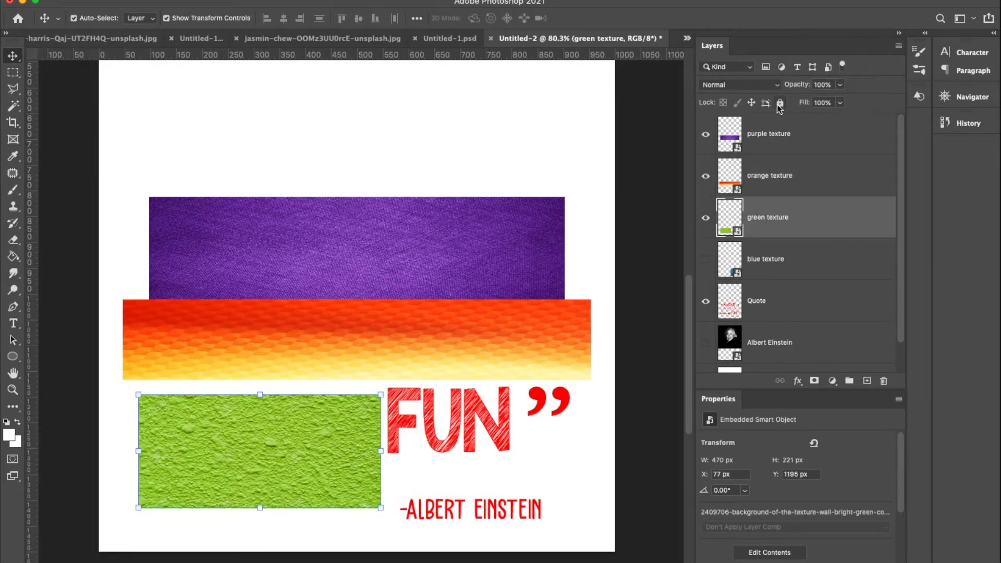
{"action": "left_click_drag", "start_coordinate": [793, 84], "coordinate": [777, 85]}
{"action": "left_click_drag", "start_coordinate": [325, 481], "coordinate": [322, 468]}
{"action": "key", "text": "Left"}
{"action": "key", "text": "Left"}
{"action": "key", "text": "Left"}
{"action": "key", "text": "Left"}
{"action": "key", "text": "Left"}
{"action": "key", "text": "Left"}
{"action": "key", "text": "Left"}
{"action": "key", "text": "Left"}
{"action": "key", "text": "Left"}
{"action": "key", "text": "Left"}
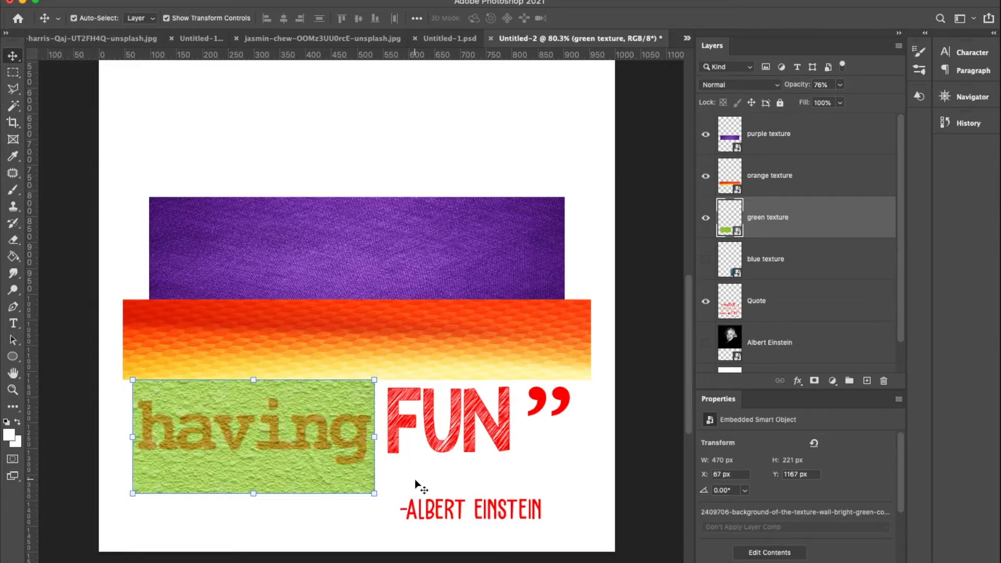
{"action": "left_click_drag", "start_coordinate": [795, 84], "coordinate": [834, 86]}
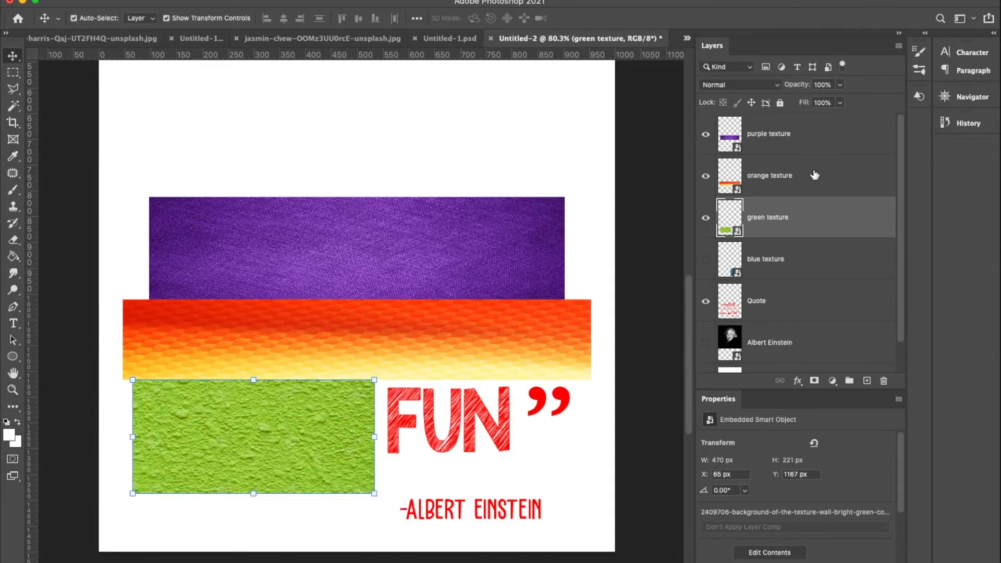
- Show the blue texture, check its coverage of "FUN" and the attribution at 69% opacity, and restore it to 100%
{"action": "left_click", "coordinate": [706, 261]}
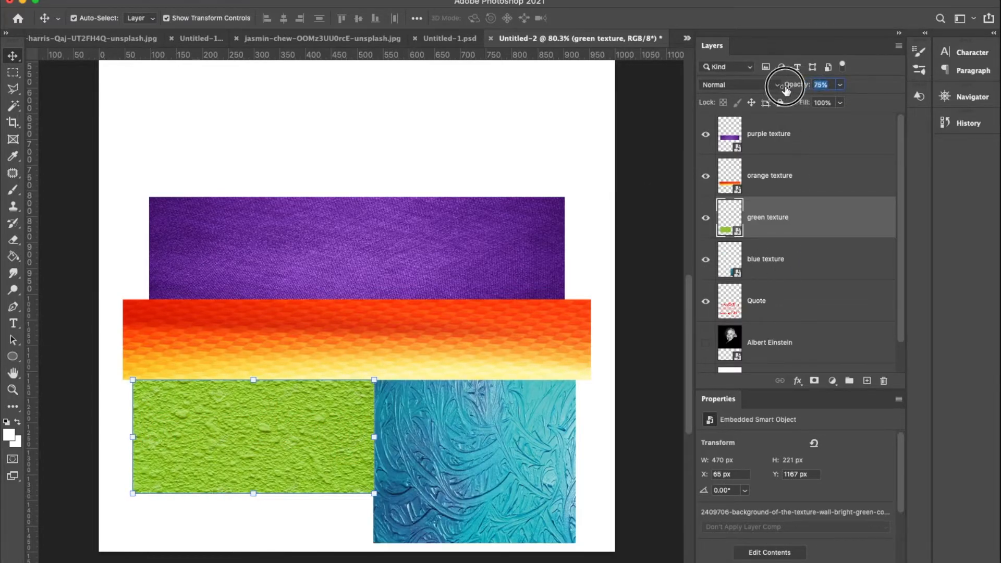
{"action": "left_click_drag", "start_coordinate": [797, 85], "coordinate": [782, 85]}
{"action": "key", "text": "super+z"}
{"action": "left_click", "coordinate": [792, 264]}
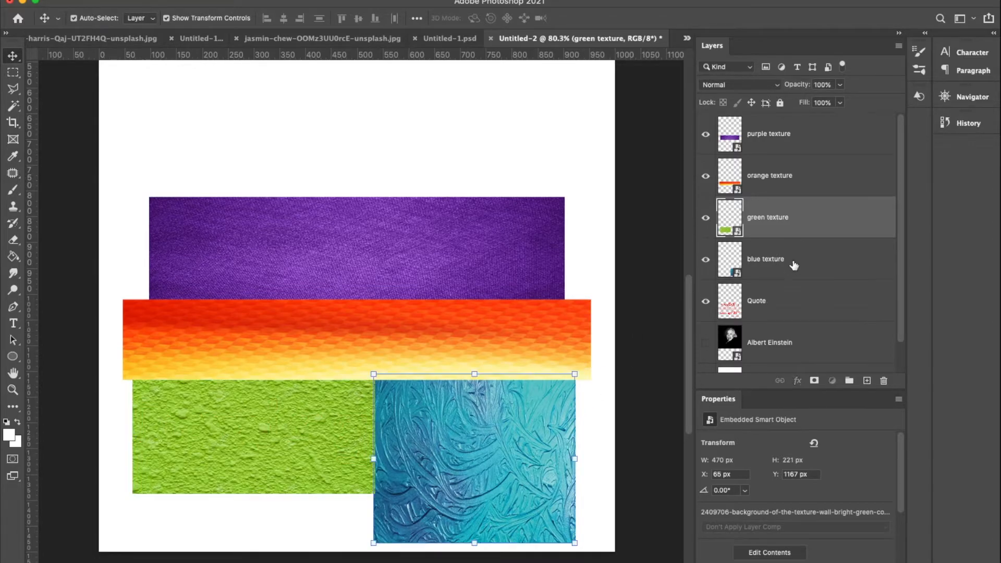
{"action": "left_click_drag", "start_coordinate": [797, 84], "coordinate": [780, 85]}
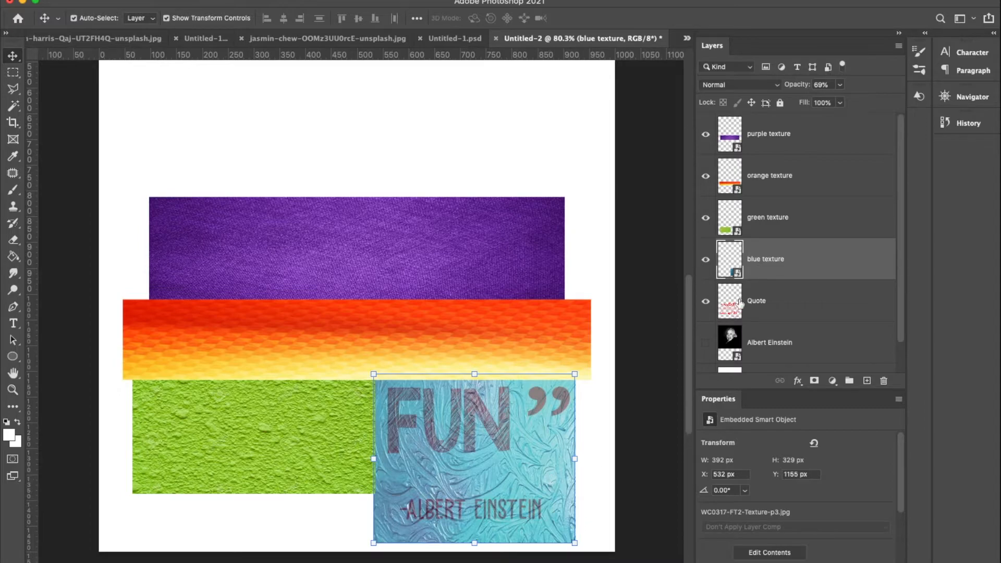
{"action": "left_click_drag", "start_coordinate": [794, 88], "coordinate": [835, 90]}
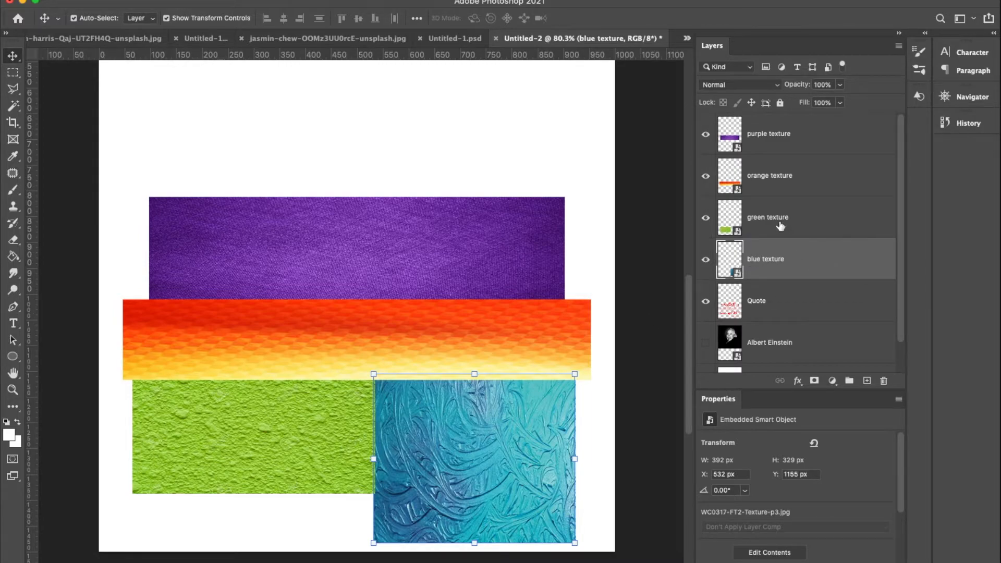
- Clip the blue, green, orange and purple texture layers to the Quote layer with clipping masks, and deselect the layers
{"action": "right_click", "coordinate": [763, 258]}
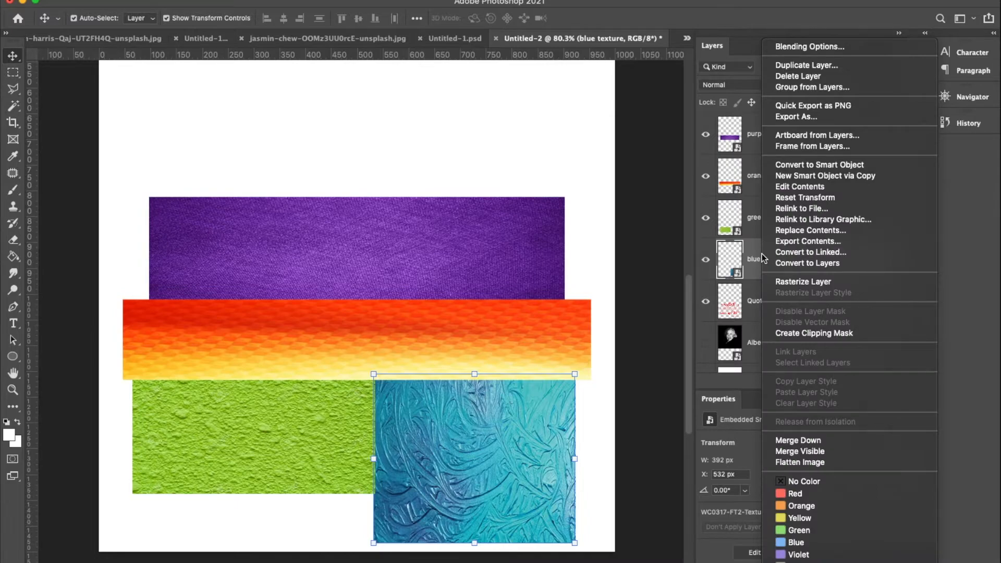
{"action": "left_click", "coordinate": [798, 333]}
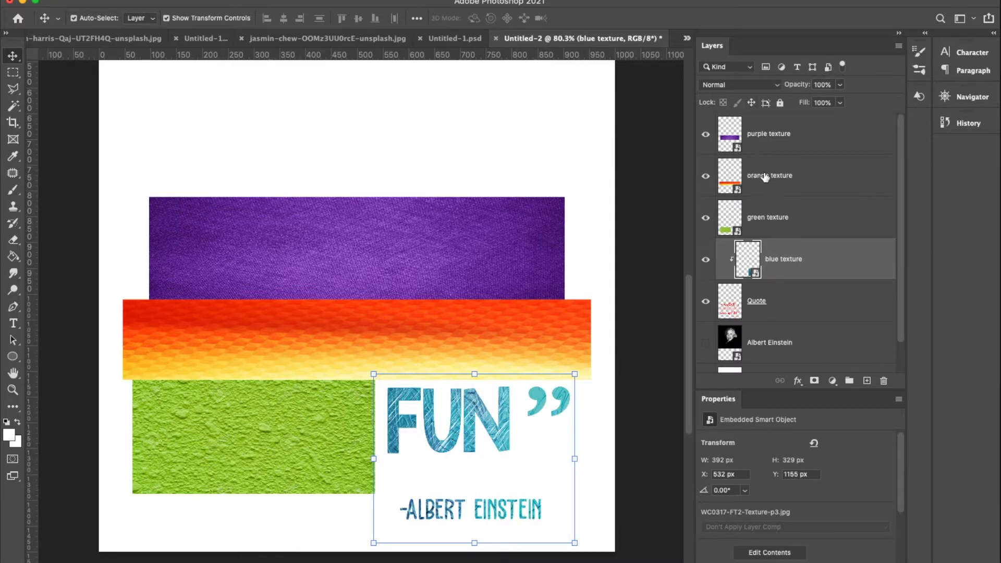
{"action": "right_click", "coordinate": [764, 219]}
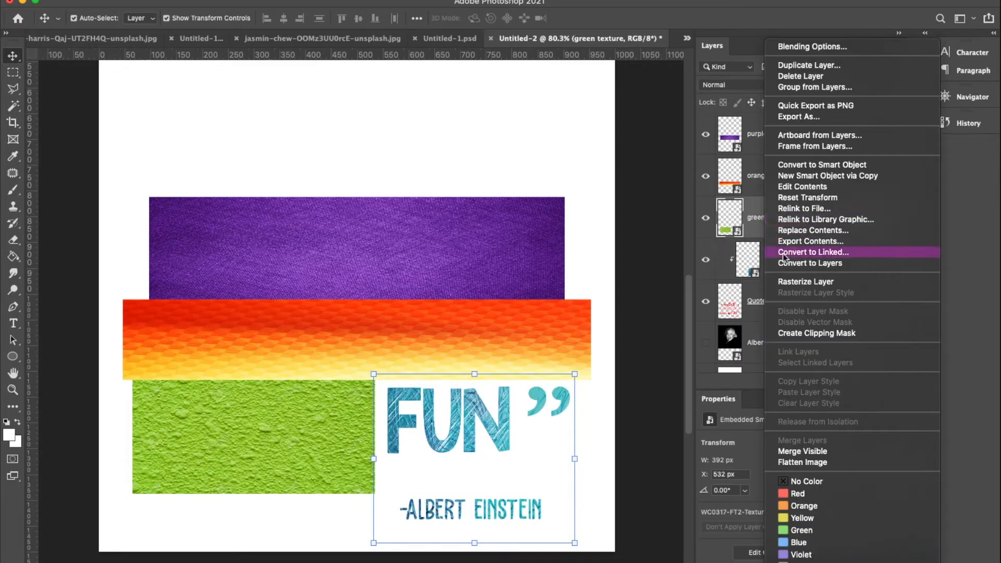
{"action": "left_click", "coordinate": [805, 331]}
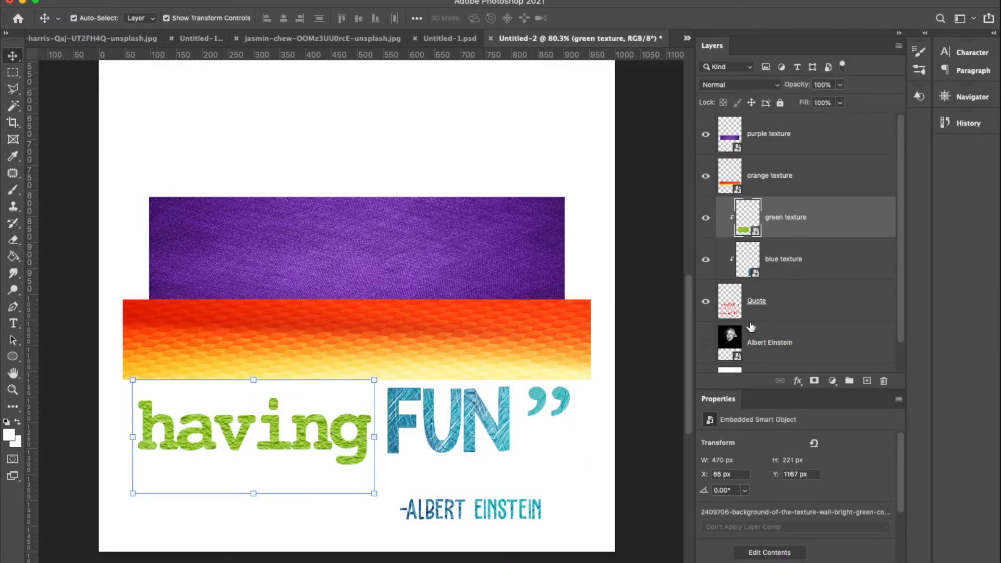
{"action": "right_click", "coordinate": [781, 179]}
{"action": "left_click", "coordinate": [823, 332]}
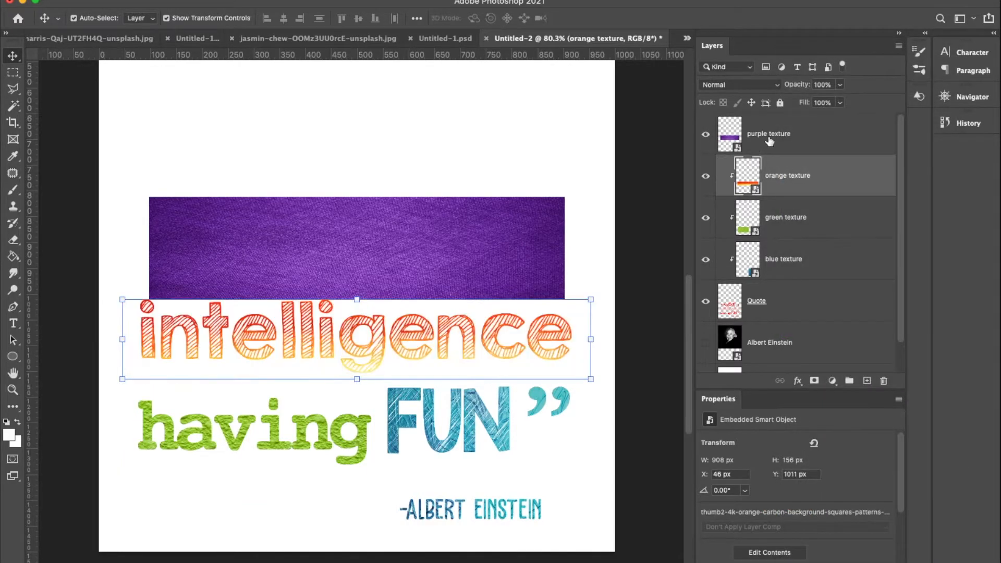
{"action": "right_click", "coordinate": [769, 134]}
{"action": "left_click", "coordinate": [824, 332]}
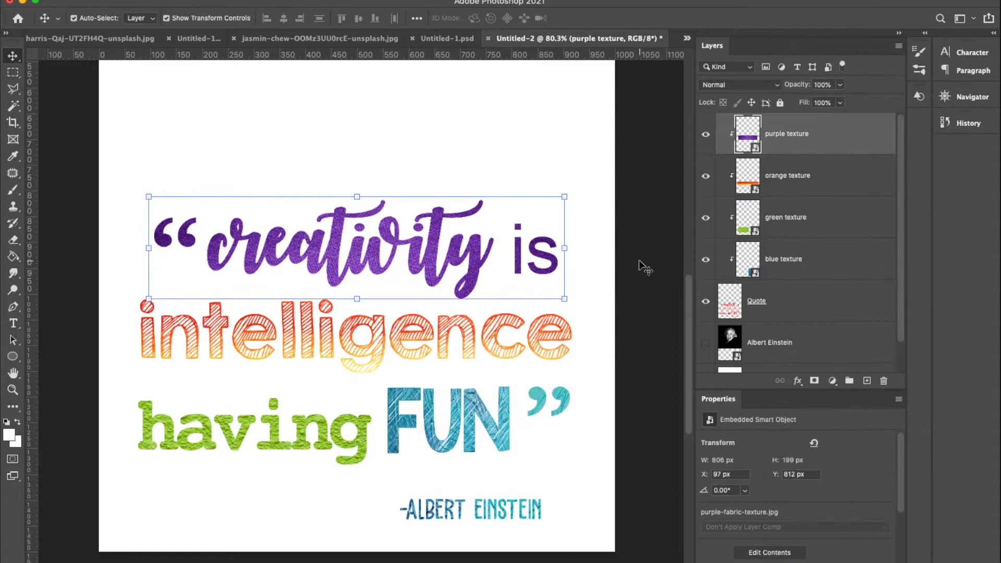
{"action": "left_click", "coordinate": [649, 257]}
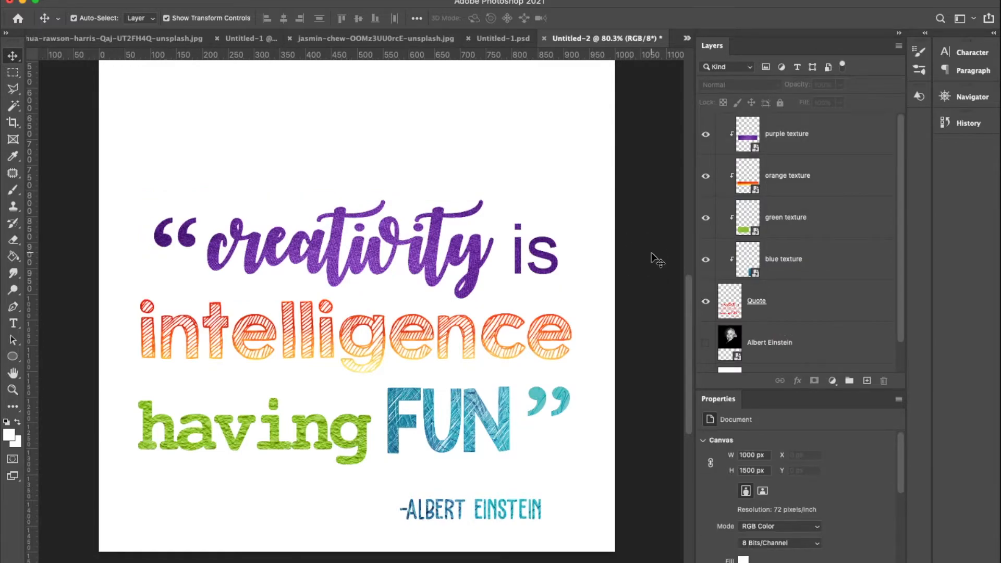
- Select the Quote layer with its four clipped textures and nudge them together slightly to the right on the canvas
{"action": "scroll", "coordinate": [648, 281], "scroll_direction": "down", "scroll_amount": 3}
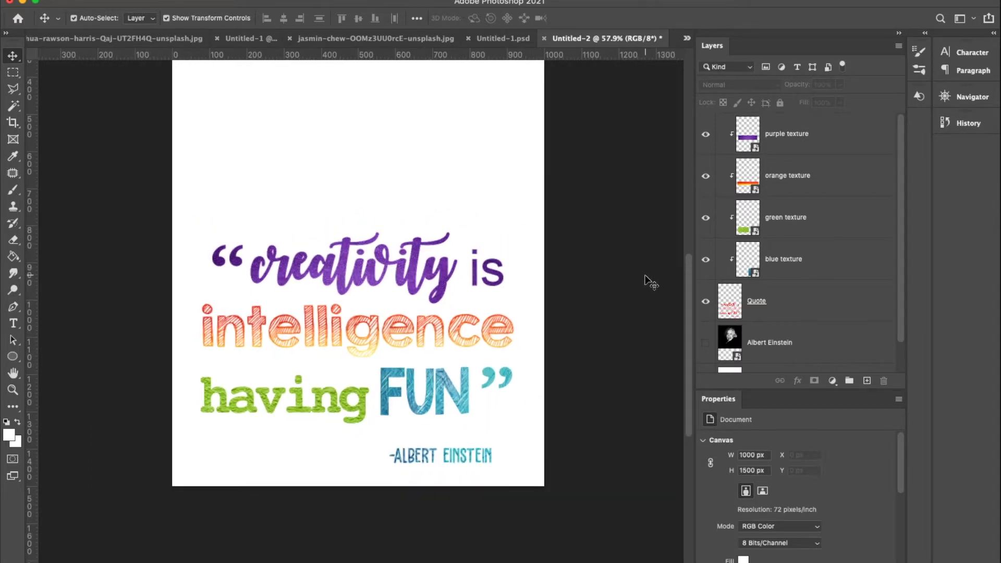
{"action": "left_click_drag", "start_coordinate": [611, 513], "coordinate": [145, 247]}
{"action": "key", "text": "Right"}
{"action": "key", "text": "Right"}
{"action": "key", "text": "Right"}
{"action": "key", "text": "Right"}
{"action": "key", "text": "Right"}
{"action": "key", "text": "Right"}
{"action": "key", "text": "Right"}
{"action": "key", "text": "Right"}
{"action": "key", "text": "Right"}
{"action": "key", "text": "Right"}
{"action": "key", "text": "Right"}
{"action": "key", "text": "Right"}
{"action": "key", "text": "Right"}
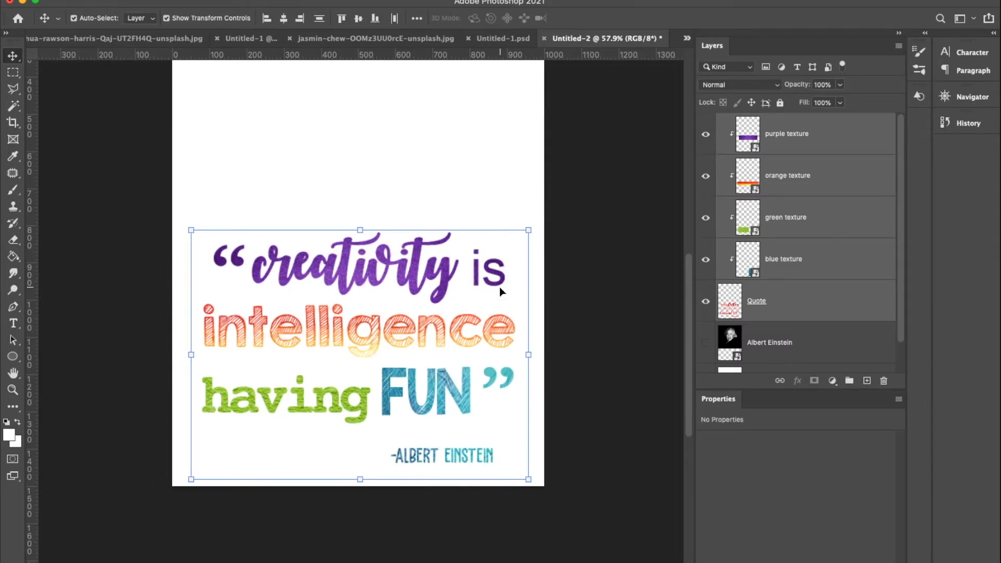
{"action": "left_click", "coordinate": [611, 256]}
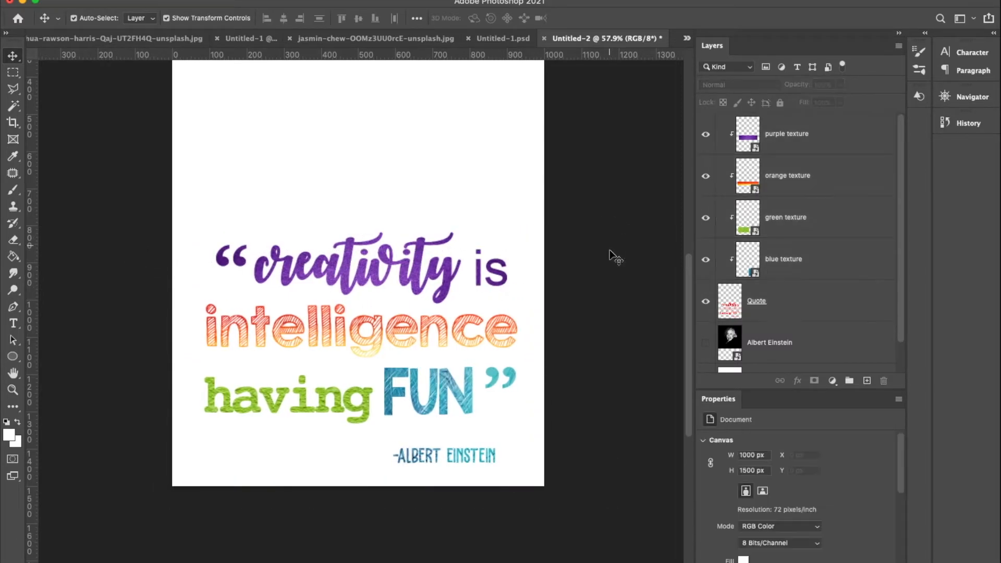
- Show the Albert Einstein layer and hide the Quote layer together with its four clipped texture layers
{"action": "scroll", "coordinate": [629, 307], "scroll_direction": "up", "scroll_amount": 1}
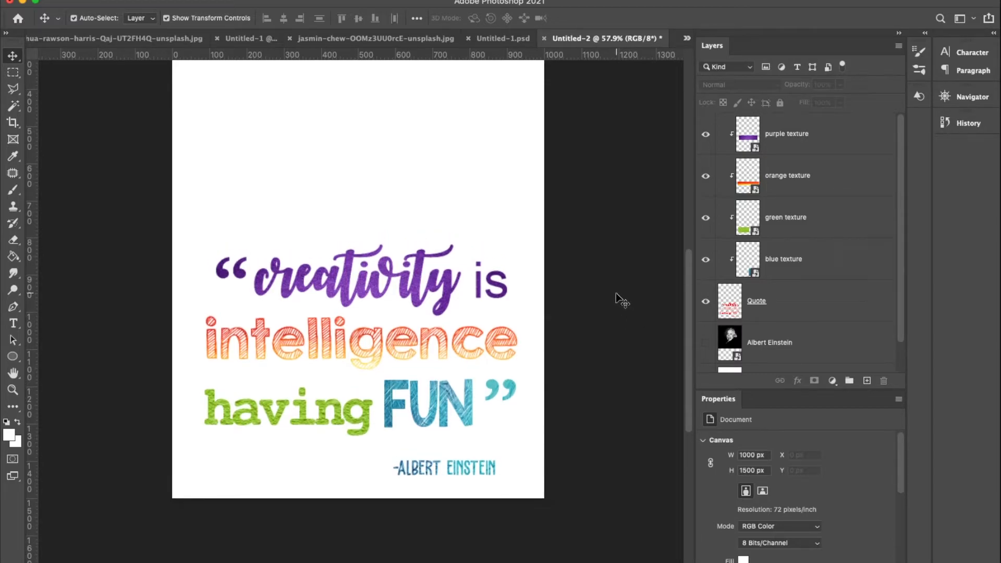
{"action": "scroll", "coordinate": [615, 293], "scroll_direction": "up", "scroll_amount": 3}
{"action": "left_click", "coordinate": [705, 343]}
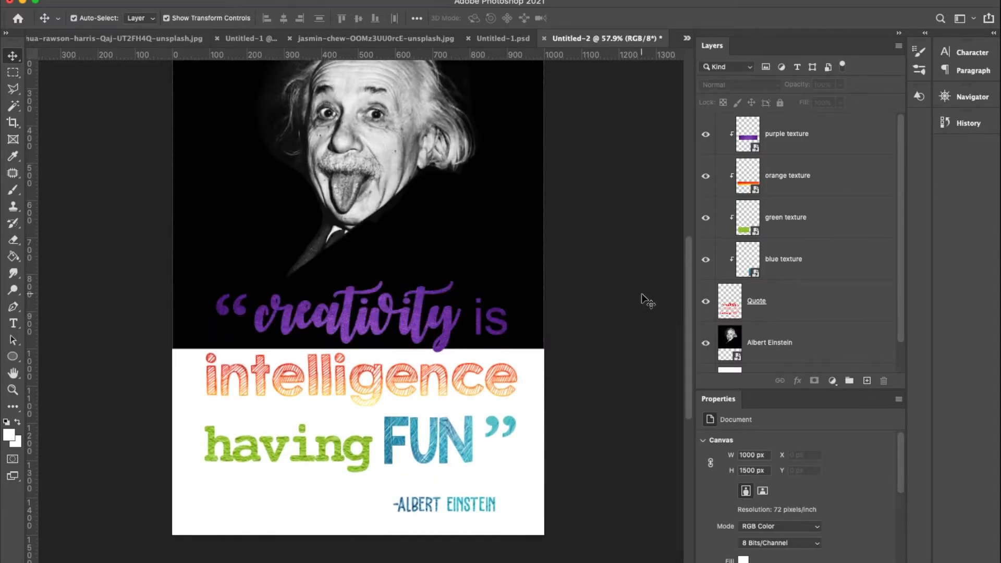
{"action": "scroll", "coordinate": [643, 295], "scroll_direction": "up", "scroll_amount": 3}
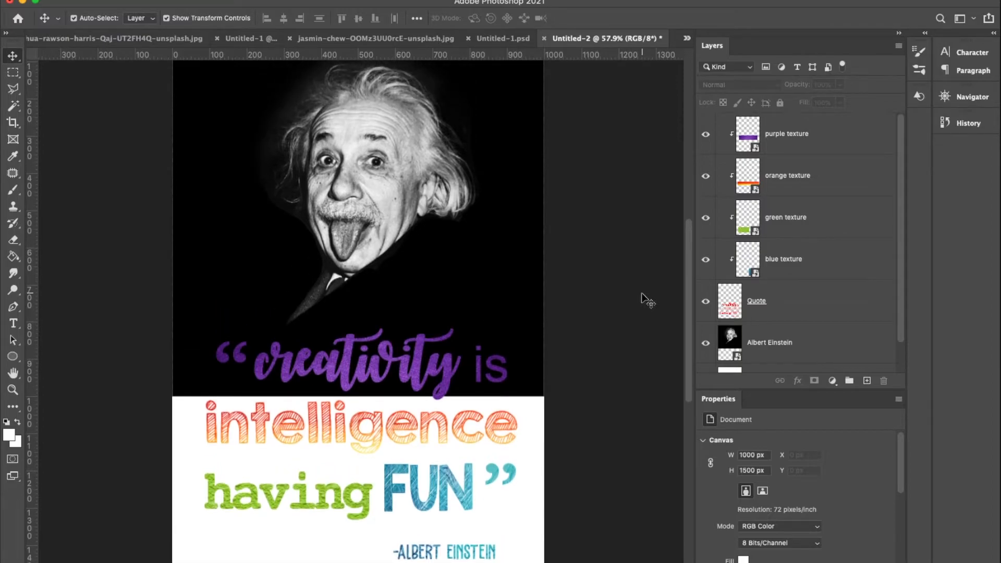
{"action": "left_click_drag", "start_coordinate": [705, 135], "coordinate": [703, 307]}
{"action": "scroll", "coordinate": [582, 259], "scroll_direction": "up", "scroll_amount": 4}
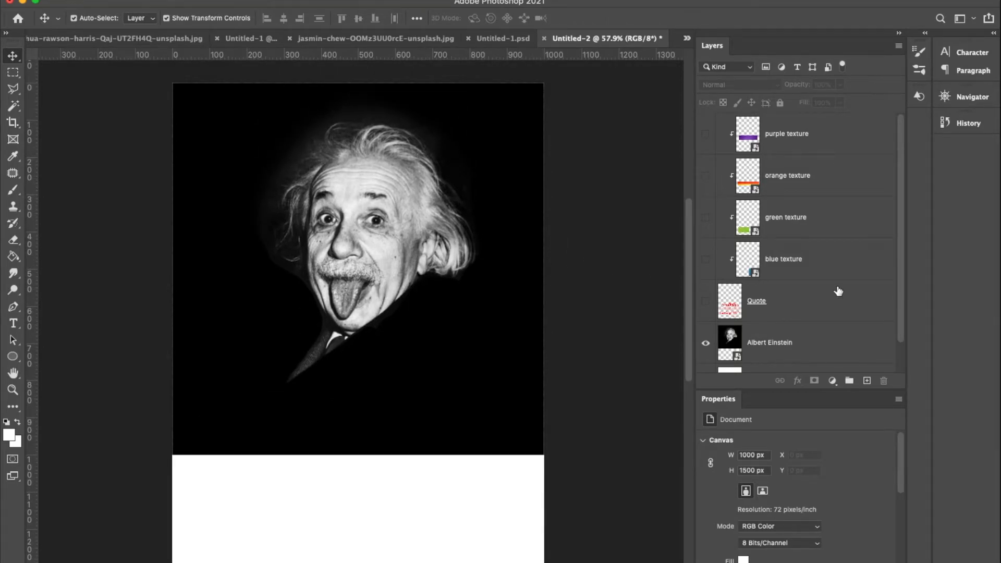
- Add a new empty layer directly above the Albert Einstein layer
{"action": "left_click", "coordinate": [829, 339]}
{"action": "scroll", "coordinate": [611, 291], "scroll_direction": "up", "scroll_amount": 1}
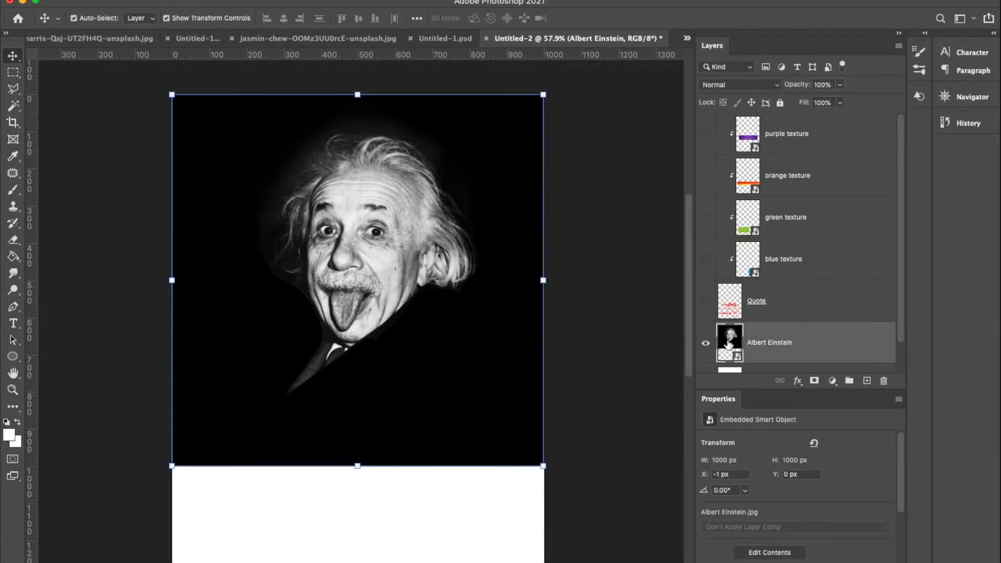
{"action": "left_click", "coordinate": [867, 382]}
{"action": "scroll", "coordinate": [855, 268], "scroll_direction": "down", "scroll_amount": 2}
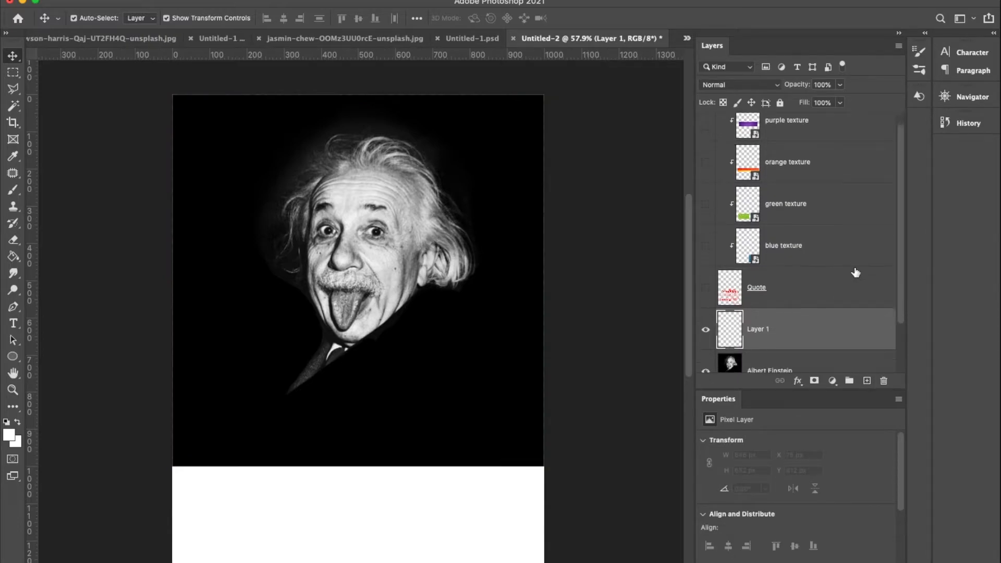
{"action": "scroll", "coordinate": [855, 271], "scroll_direction": "down", "scroll_amount": 1}
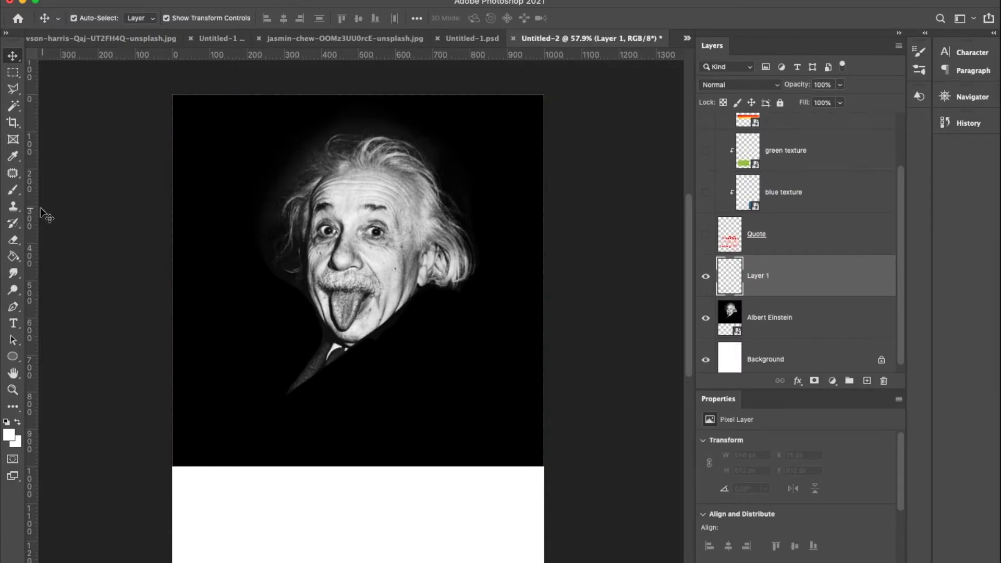
- Activate the Brush tool and set the foreground colour to bright pink, #f5046a
{"action": "left_click", "coordinate": [13, 190]}
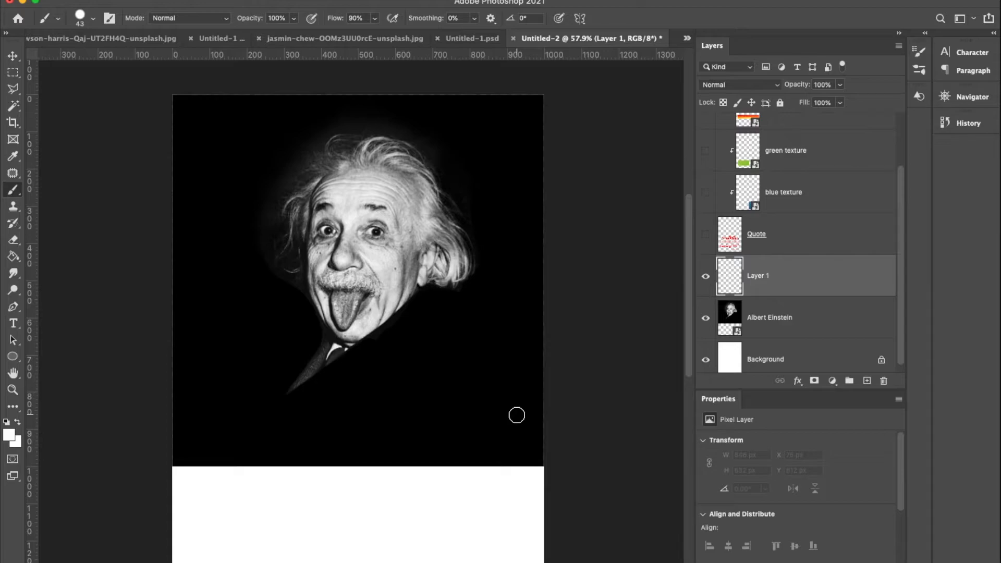
{"action": "left_click", "coordinate": [9, 434]}
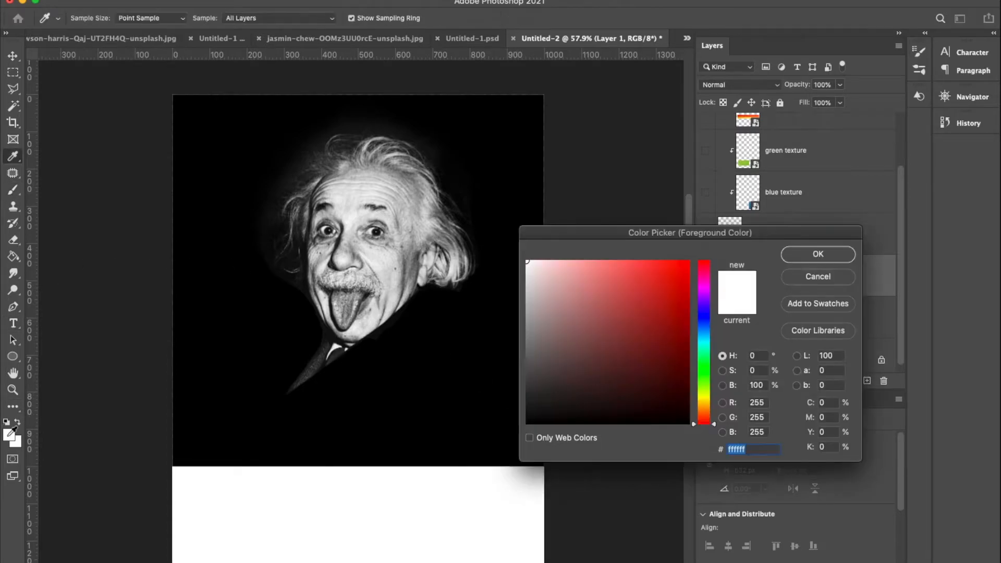
{"action": "left_click", "coordinate": [705, 281]}
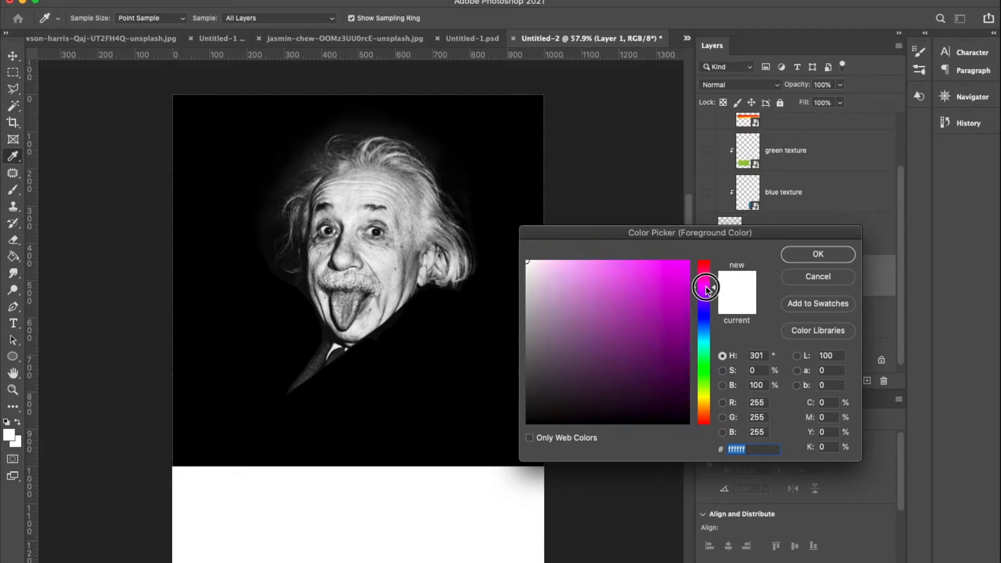
{"action": "left_click_drag", "start_coordinate": [705, 281], "coordinate": [706, 272]}
{"action": "left_click", "coordinate": [687, 267]}
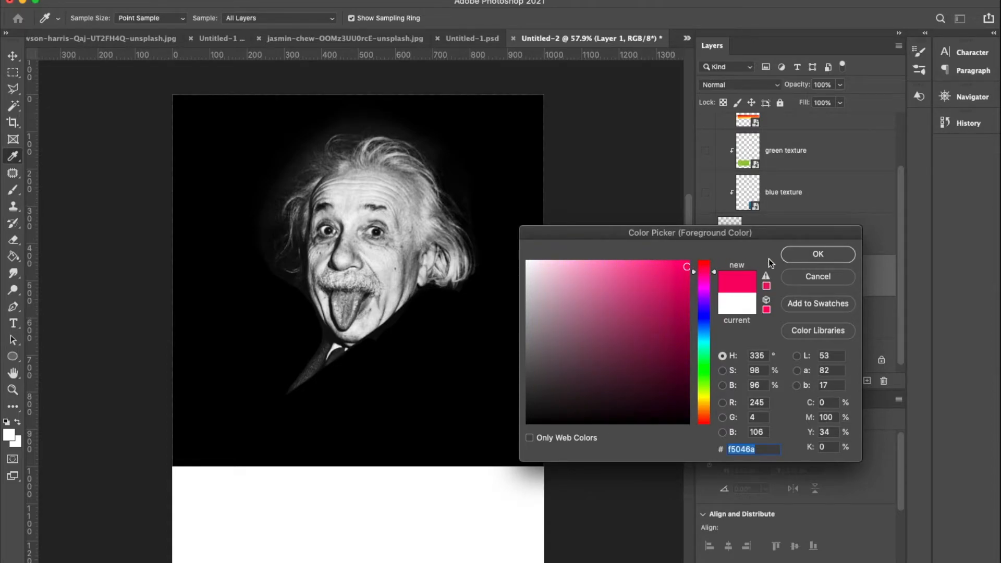
{"action": "left_click", "coordinate": [817, 254]}
- Set a soft brush of 127 px with 0% hardness and paint the upper-left corner of the new layer pink
{"action": "key", "text": "b"}
{"action": "right_click", "coordinate": [258, 139]}
{"action": "left_click_drag", "start_coordinate": [345, 174], "coordinate": [372, 174]}
{"action": "left_click_drag", "start_coordinate": [163, 135], "coordinate": [174, 121]}
{"action": "right_click", "coordinate": [214, 124]}
{"action": "left_click_drag", "start_coordinate": [363, 188], "coordinate": [262, 188]}
{"action": "mouse_move", "coordinate": [161, 136]}
{"action": "left_mouse_down"}
{"action": "mouse_move", "coordinate": [169, 115]}
{"action": "mouse_move", "coordinate": [221, 103]}
{"action": "mouse_move", "coordinate": [144, 169]}
{"action": "mouse_move", "coordinate": [252, 97]}
{"action": "mouse_move", "coordinate": [167, 131]}
{"action": "mouse_move", "coordinate": [271, 89]}
{"action": "mouse_move", "coordinate": [144, 186]}
{"action": "mouse_move", "coordinate": [283, 90]}
{"action": "mouse_move", "coordinate": [143, 208]}
{"action": "mouse_move", "coordinate": [295, 90]}
{"action": "left_mouse_up"}
- Paint a purple diagonal band beside the pink corner and a blue diagonal band below it
{"action": "left_click", "coordinate": [8, 434]}
{"action": "left_click_drag", "start_coordinate": [714, 276], "coordinate": [715, 300]}
{"action": "left_click", "coordinate": [830, 262]}
{"action": "mouse_move", "coordinate": [360, 101]}
{"action": "left_mouse_down"}
{"action": "mouse_move", "coordinate": [330, 108]}
{"action": "mouse_move", "coordinate": [178, 217]}
{"action": "mouse_move", "coordinate": [175, 263]}
{"action": "mouse_move", "coordinate": [443, 104]}
{"action": "left_mouse_up"}
{"action": "left_click", "coordinate": [9, 435]}
{"action": "left_click_drag", "start_coordinate": [713, 300], "coordinate": [714, 327]}
{"action": "left_click", "coordinate": [824, 257]}
{"action": "mouse_move", "coordinate": [482, 107]}
{"action": "left_mouse_down"}
{"action": "mouse_move", "coordinate": [183, 304]}
{"action": "mouse_move", "coordinate": [537, 125]}
{"action": "left_mouse_up"}
- Paint a lime green diagonal band below the blue one, followed by a yellow band in #f5e104
{"action": "left_click", "coordinate": [9, 435]}
{"action": "left_click_drag", "start_coordinate": [714, 327], "coordinate": [713, 385]}
{"action": "mouse_move", "coordinate": [543, 170]}
{"action": "left_mouse_down"}
{"action": "mouse_move", "coordinate": [286, 378]}
{"action": "mouse_move", "coordinate": [180, 443]}
{"action": "left_mouse_up"}
{"action": "left_click", "coordinate": [9, 435]}
{"action": "left_click_drag", "start_coordinate": [714, 386], "coordinate": [713, 400]}
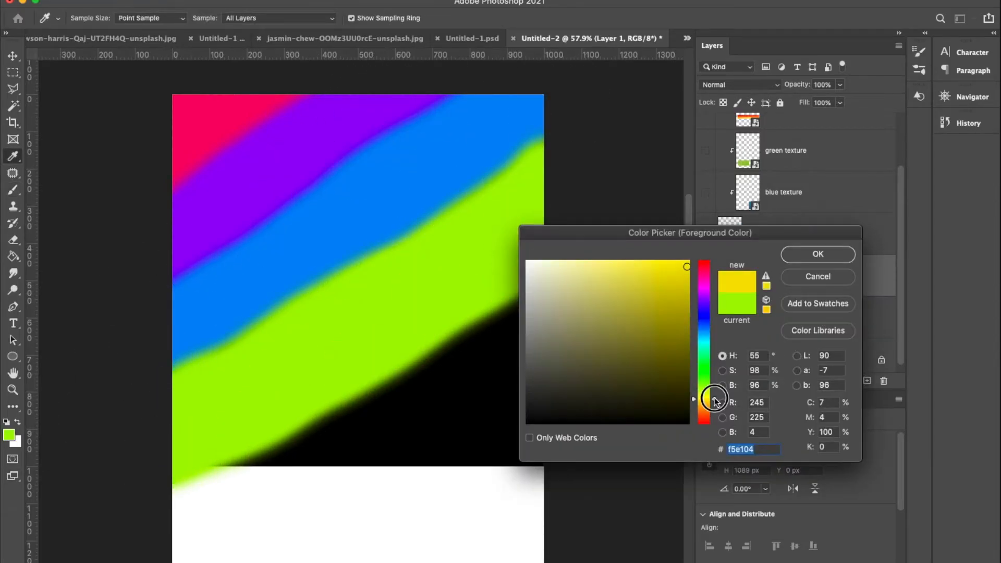
{"action": "left_click", "coordinate": [818, 254]}
{"action": "left_click_drag", "start_coordinate": [537, 276], "coordinate": [167, 490]}
- Fill the remaining lower-right area of the portrait with orange brush strokes to complete the rainbow
{"action": "left_click", "coordinate": [8, 435]}
{"action": "left_click_drag", "start_coordinate": [713, 400], "coordinate": [713, 415]}
{"action": "left_click", "coordinate": [817, 255]}
{"action": "mouse_move", "coordinate": [542, 323]}
{"action": "left_mouse_down"}
{"action": "mouse_move", "coordinate": [406, 446]}
{"action": "mouse_move", "coordinate": [514, 417]}
{"action": "mouse_move", "coordinate": [511, 478]}
{"action": "left_mouse_up"}
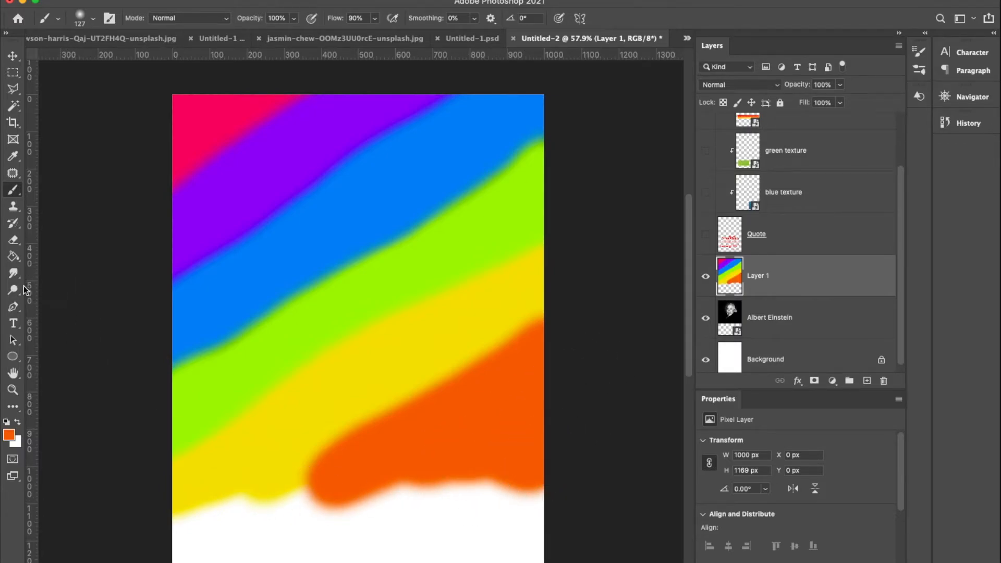
- Clip the rainbow layer to the Albert Einstein layer with a clipping mask and lower its opacity to 59%
{"action": "left_click", "coordinate": [13, 55]}
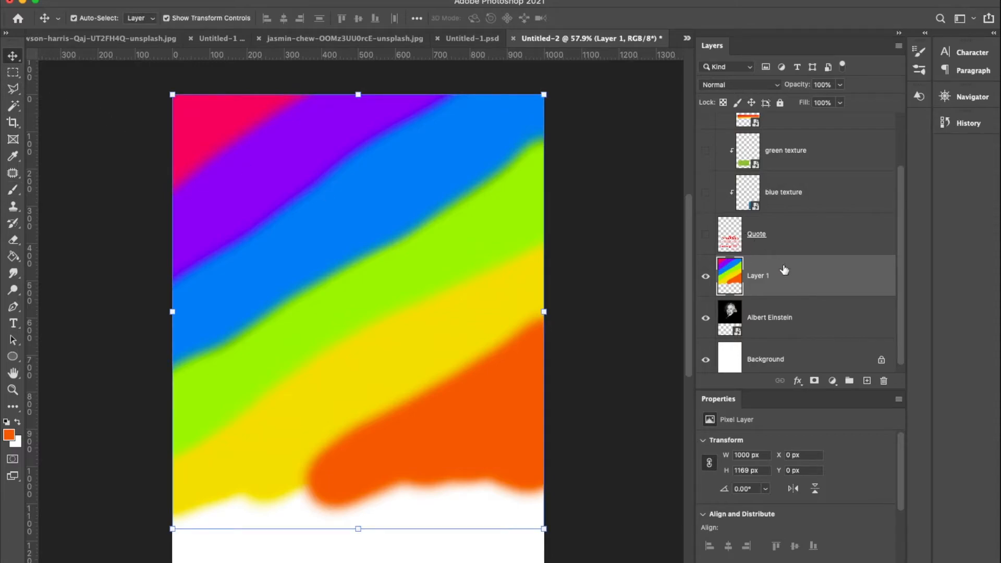
{"action": "right_click", "coordinate": [752, 278]}
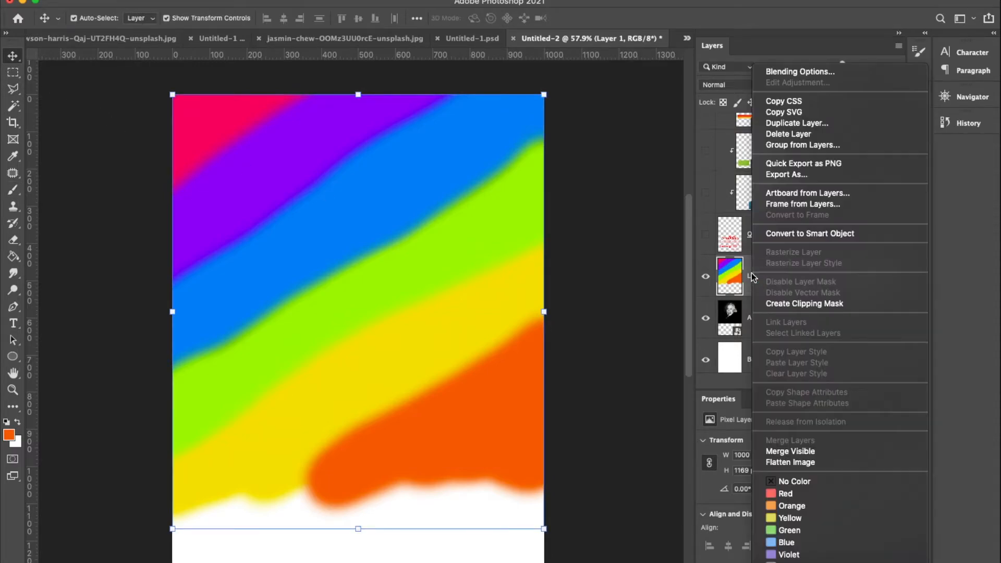
{"action": "left_click", "coordinate": [795, 303]}
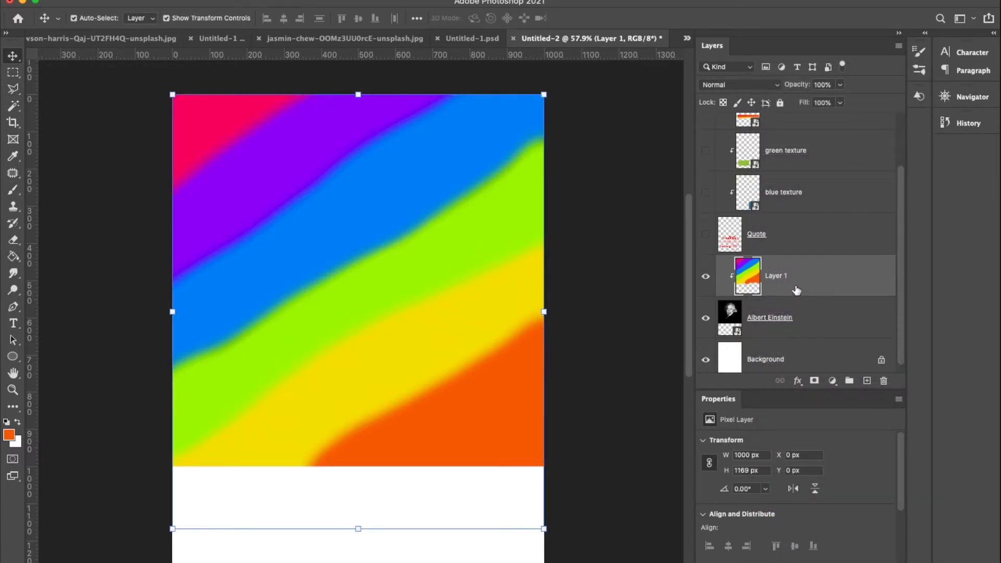
{"action": "left_click_drag", "start_coordinate": [799, 85], "coordinate": [794, 89]}
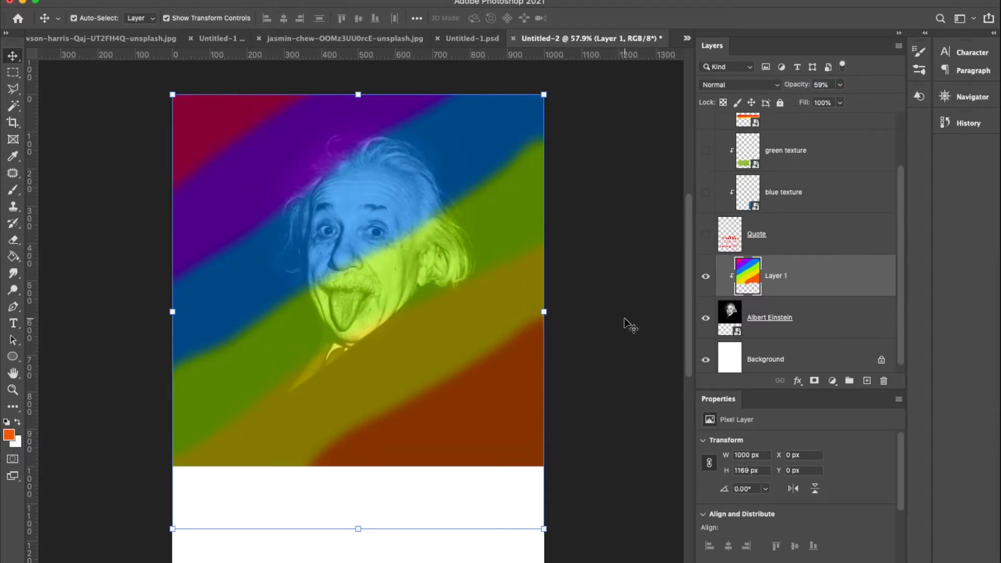
- Add a layer mask to the Albert Einstein layer
{"action": "left_click", "coordinate": [802, 318]}
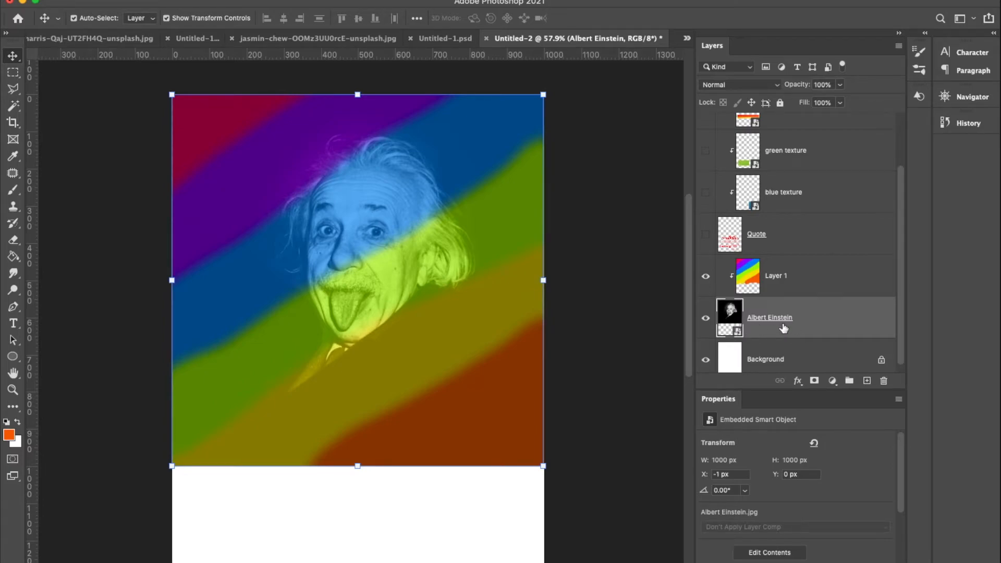
{"action": "left_click", "coordinate": [813, 382]}
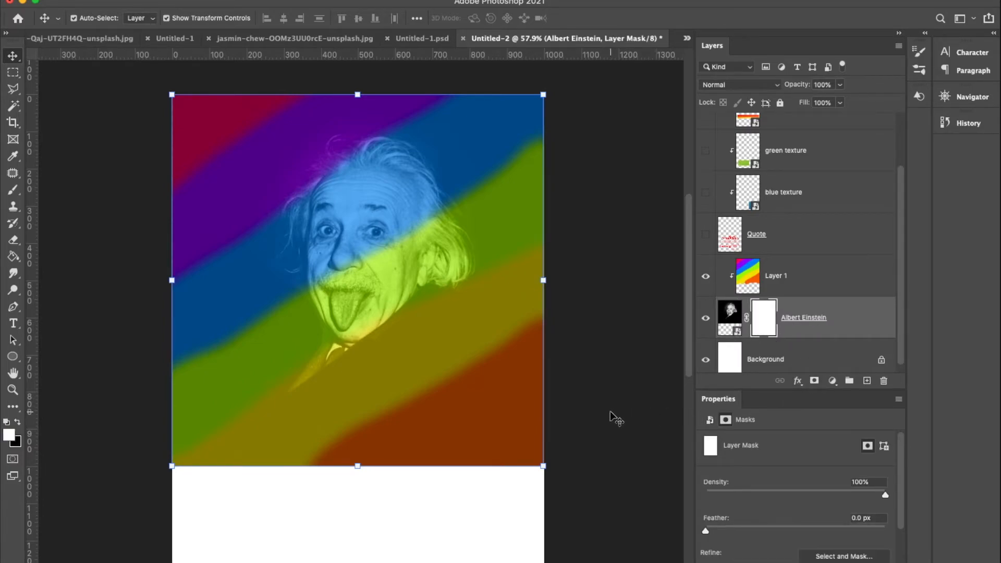
{"action": "scroll", "coordinate": [790, 448], "scroll_direction": "down", "scroll_amount": 3}
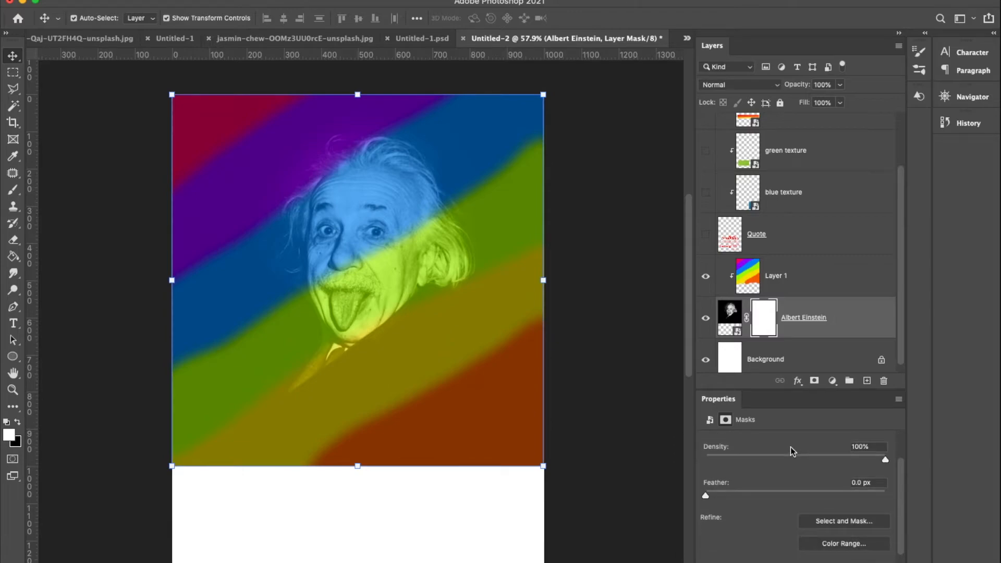
{"action": "scroll", "coordinate": [790, 448], "scroll_direction": "up", "scroll_amount": 3}
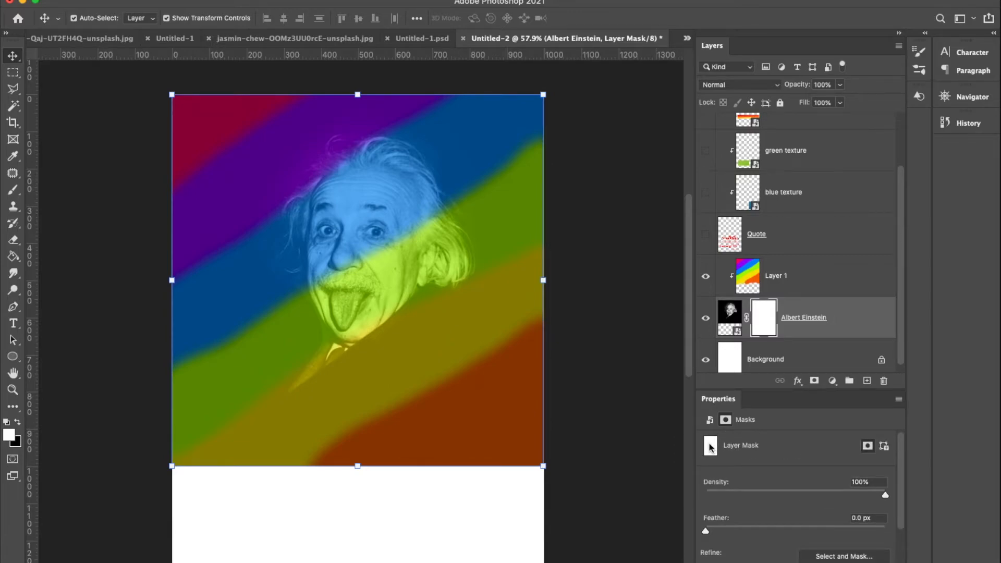
- Fill the Albert Einstein layer mask with black using the Paint Bucket, and switch to the Brush tool with white as foreground
{"action": "left_click", "coordinate": [13, 256]}
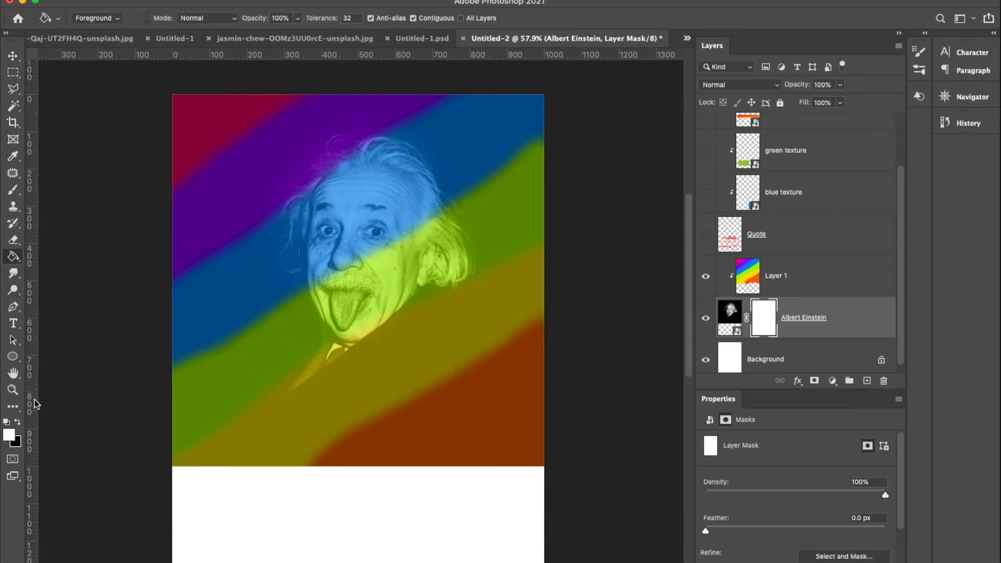
{"action": "left_click", "coordinate": [17, 424]}
{"action": "left_click", "coordinate": [285, 402]}
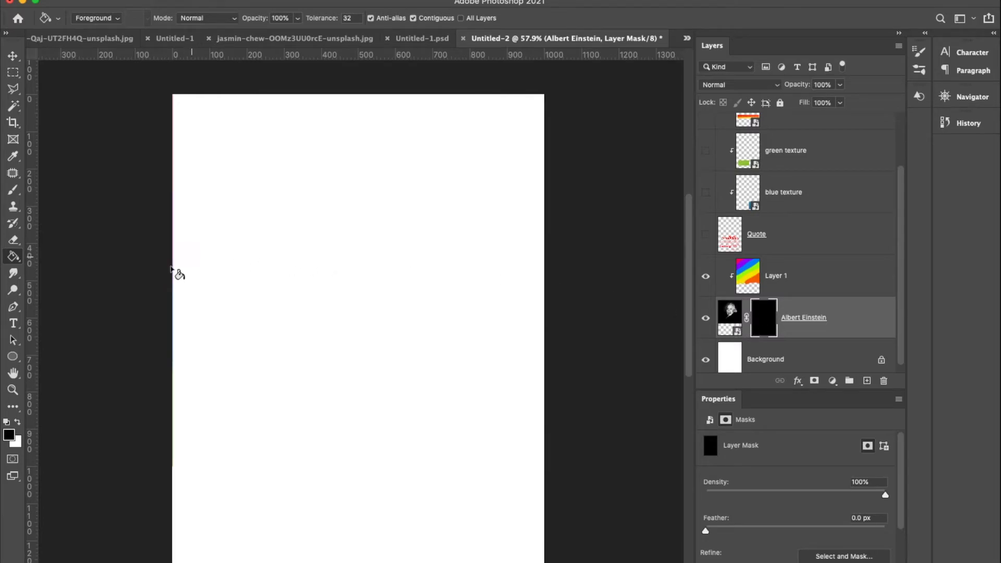
{"action": "left_click", "coordinate": [24, 422]}
{"action": "left_click", "coordinate": [13, 190]}
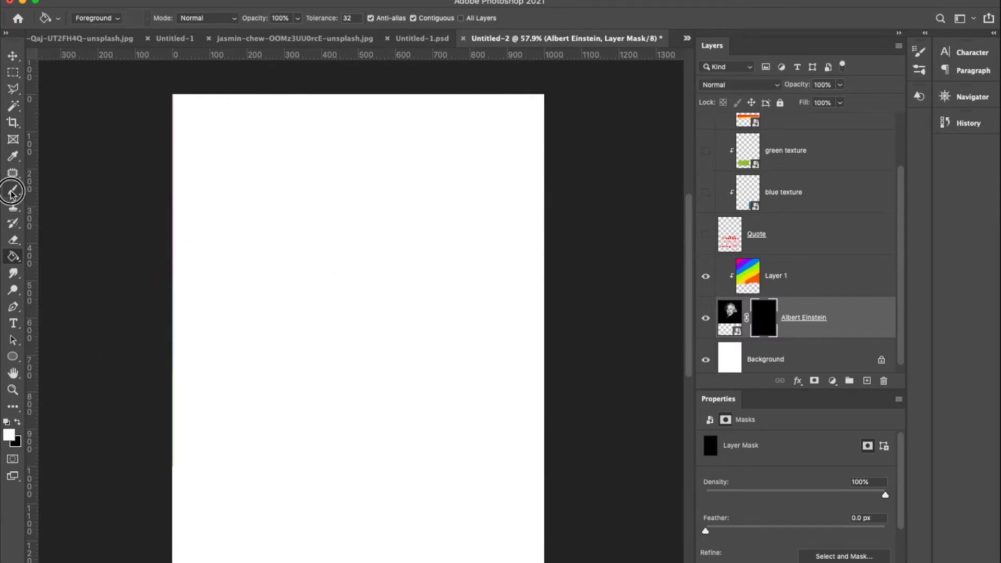
- Try revealing the portrait on its mask with the soft round and Hard Round brushes, undoing each stroke
{"action": "mouse_move", "coordinate": [389, 130]}
{"action": "left_mouse_down"}
{"action": "mouse_move", "coordinate": [221, 201]}
{"action": "mouse_move", "coordinate": [208, 264]}
{"action": "mouse_move", "coordinate": [322, 351]}
{"action": "mouse_move", "coordinate": [394, 383]}
{"action": "left_mouse_up"}
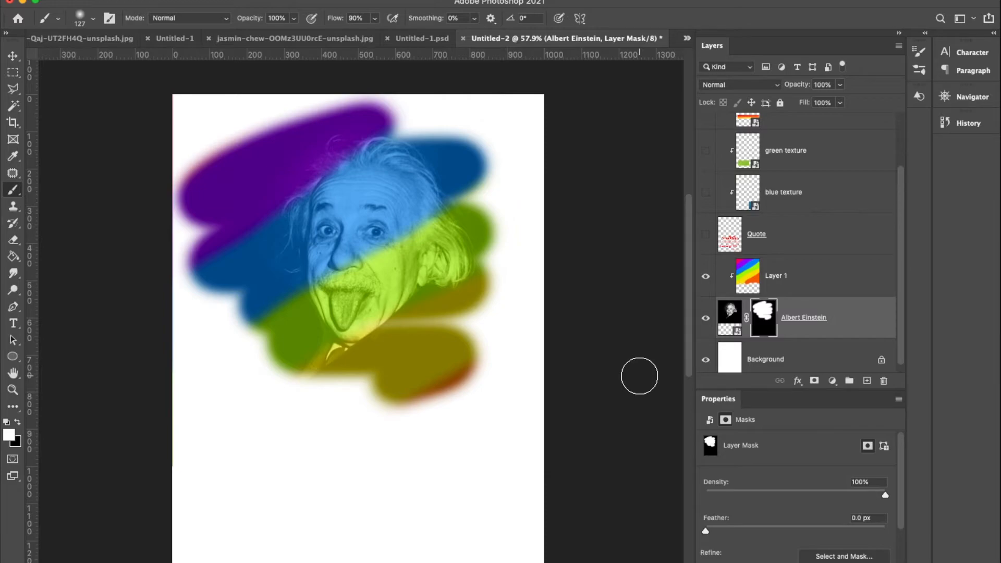
{"action": "key", "text": "ctrl+z"}
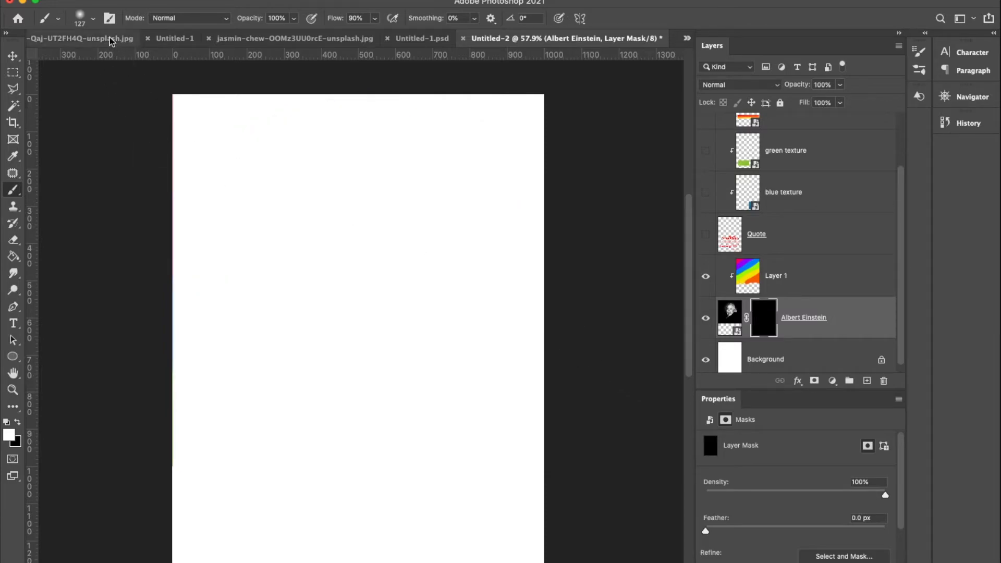
{"action": "left_click", "coordinate": [94, 21]}
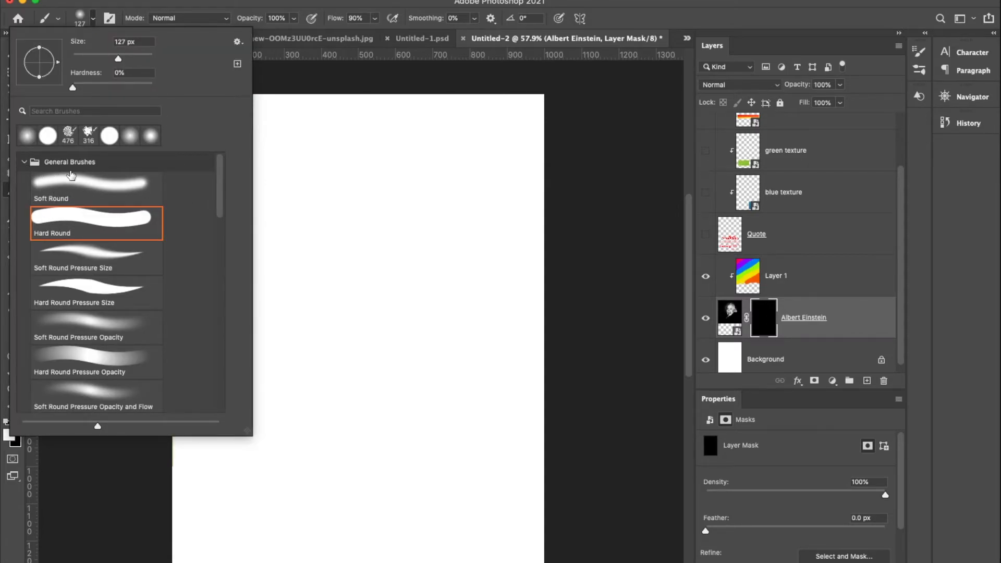
{"action": "left_click", "coordinate": [91, 222]}
{"action": "scroll", "coordinate": [104, 287], "scroll_direction": "down", "scroll_amount": 4}
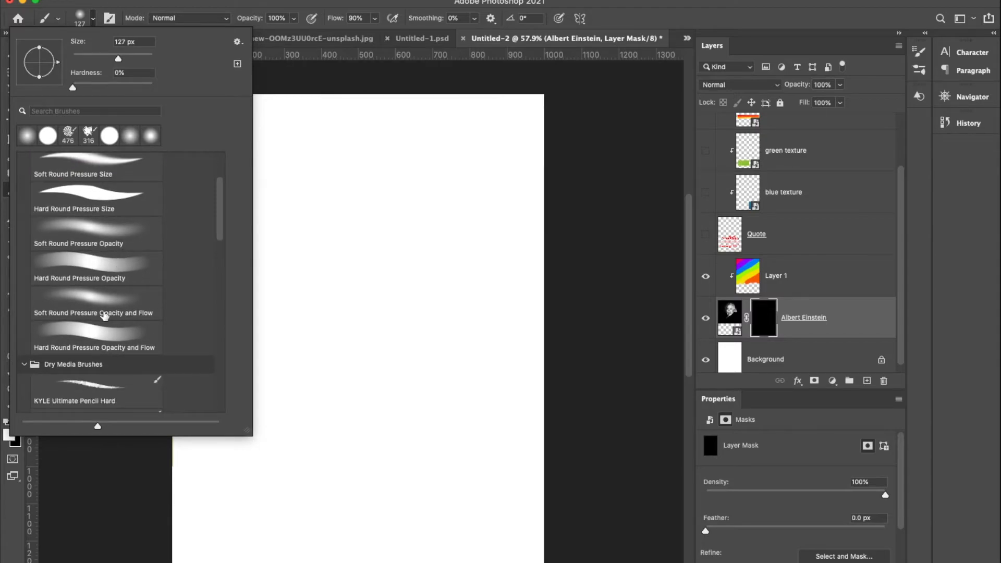
{"action": "mouse_move", "coordinate": [371, 197]}
{"action": "left_mouse_down"}
{"action": "mouse_move", "coordinate": [287, 236]}
{"action": "mouse_move", "coordinate": [340, 289]}
{"action": "mouse_move", "coordinate": [407, 305]}
{"action": "left_mouse_up"}
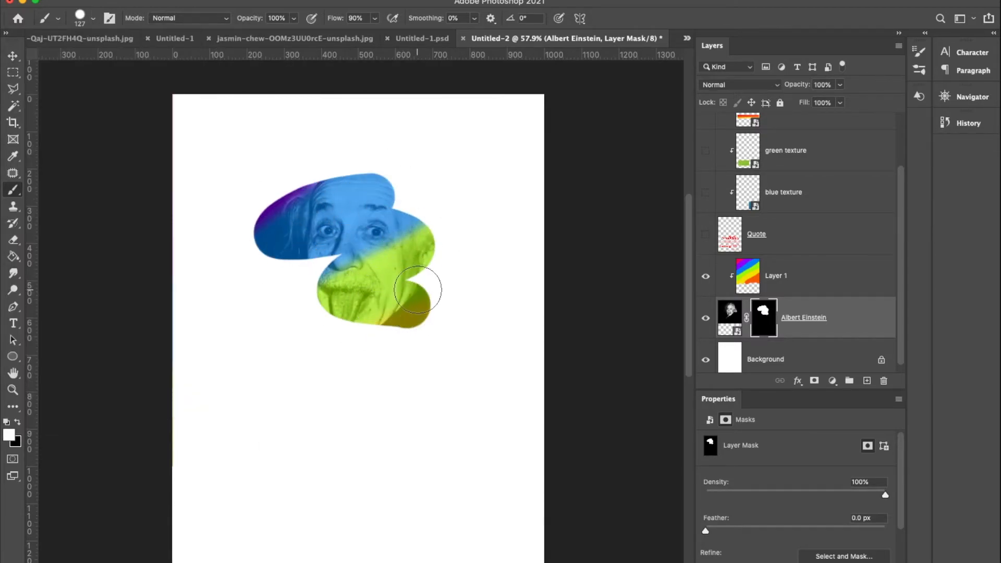
{"action": "key", "text": "super+z"}
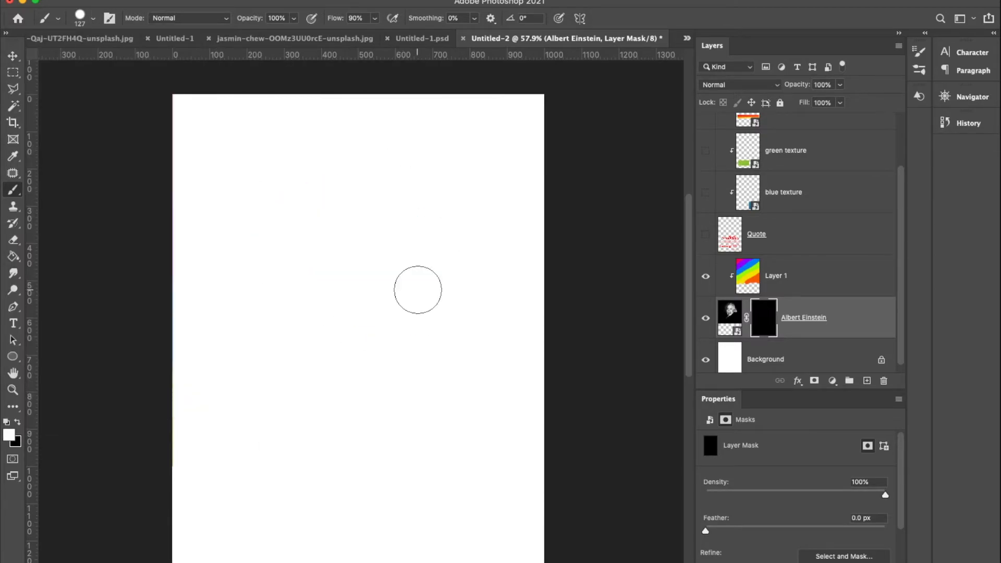
- Collapse the General, Dry Media, Wet Media and Special Effects brush groups in the brush presets
{"action": "left_click", "coordinate": [93, 18]}
{"action": "scroll", "coordinate": [50, 190], "scroll_direction": "up", "scroll_amount": 4}
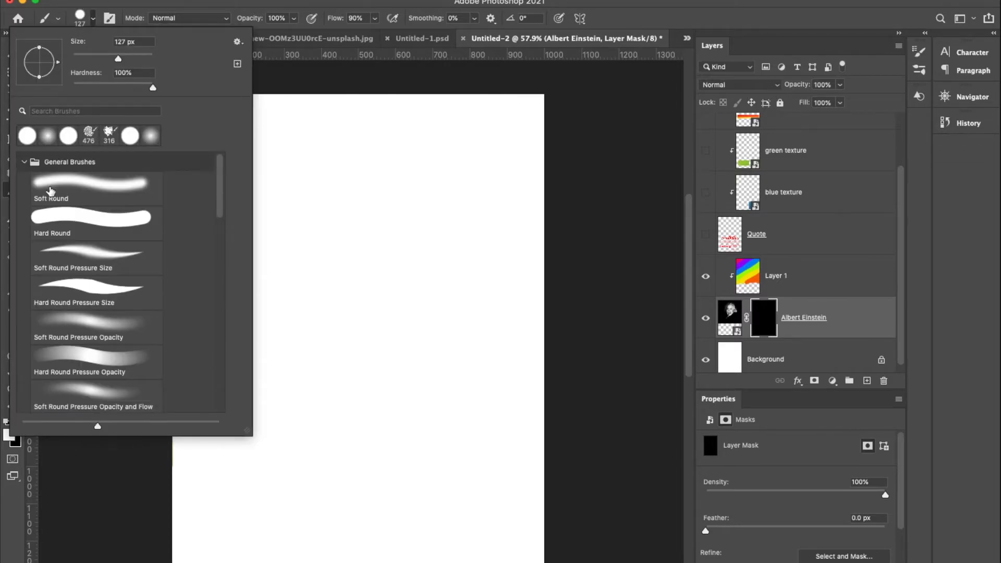
{"action": "left_click", "coordinate": [24, 163]}
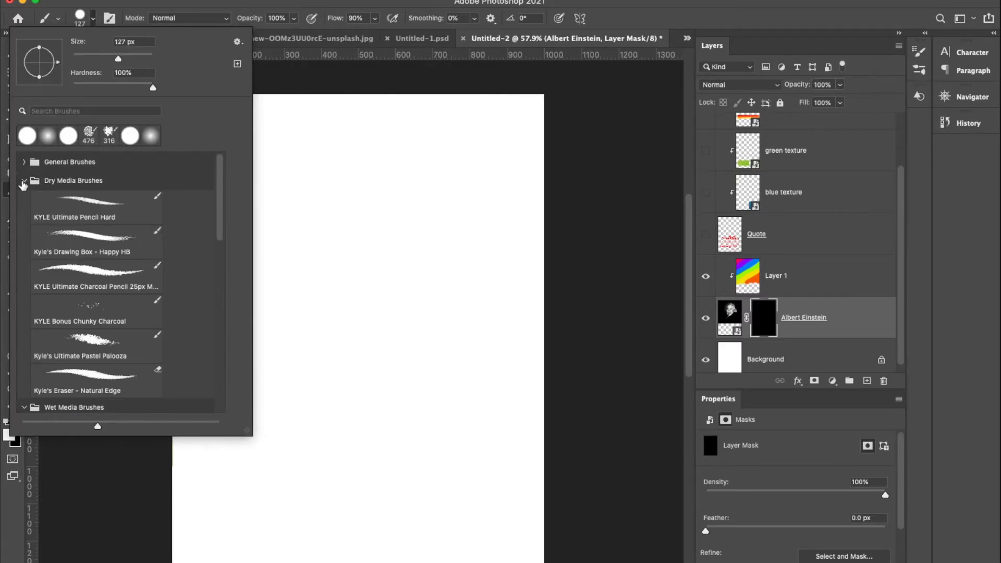
{"action": "left_click", "coordinate": [23, 182]}
{"action": "left_click", "coordinate": [22, 198]}
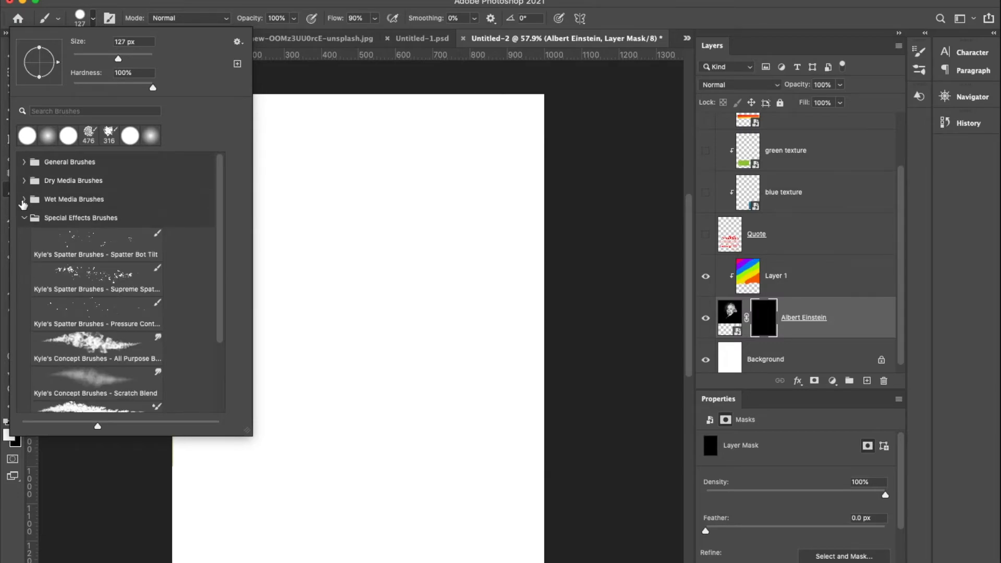
{"action": "left_click", "coordinate": [24, 218]}
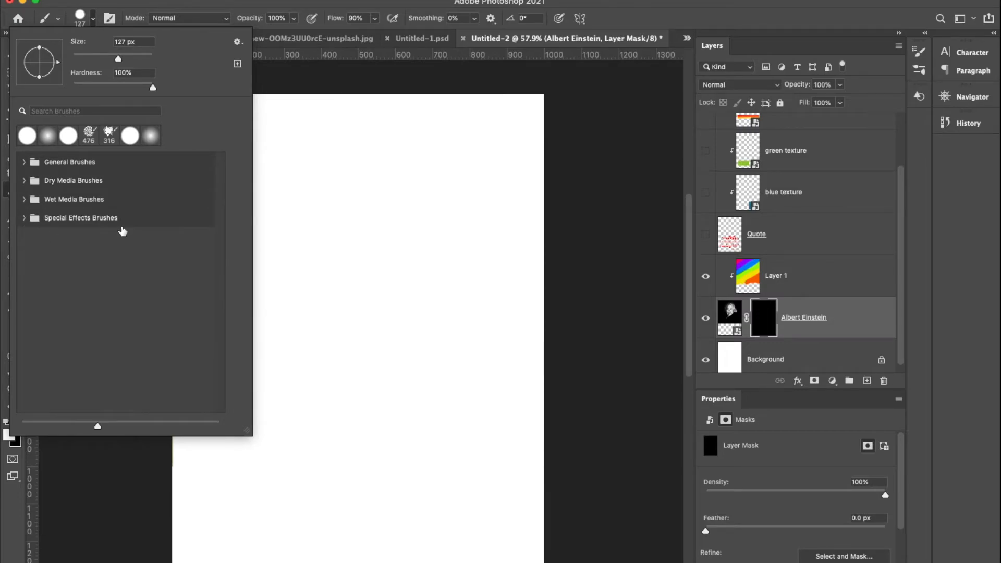
- Examine the Dry Media and Wet Media brush presets with slightly enlarged previews, checking which ones are regular brush types
{"action": "left_click", "coordinate": [24, 182]}
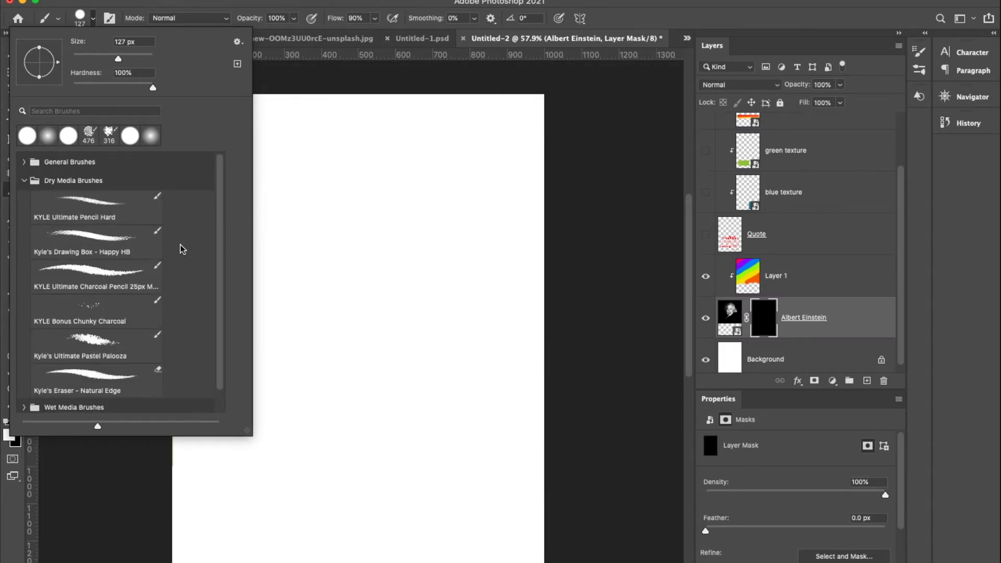
{"action": "scroll", "coordinate": [183, 249], "scroll_direction": "down", "scroll_amount": 1}
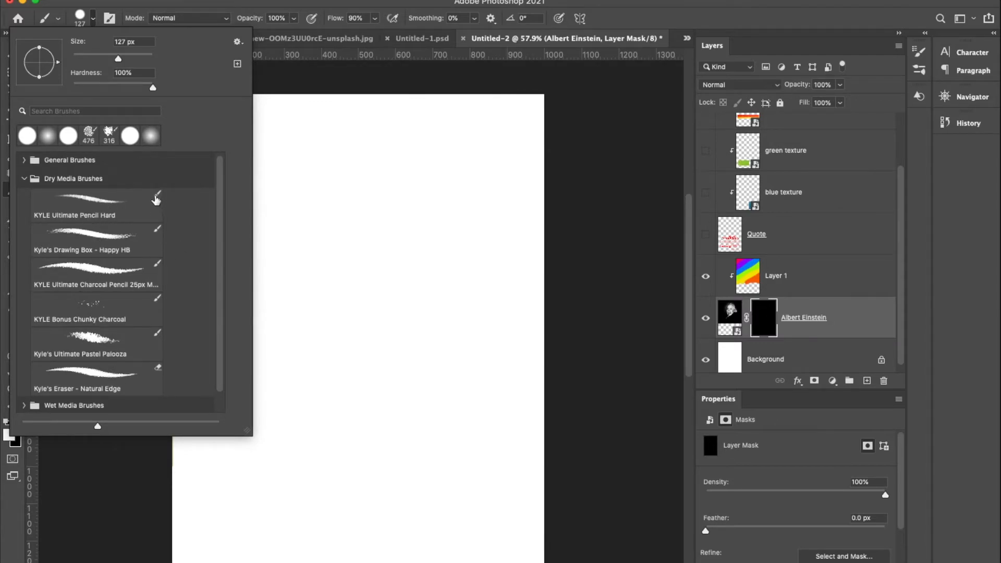
{"action": "left_click_drag", "start_coordinate": [99, 426], "coordinate": [109, 426]}
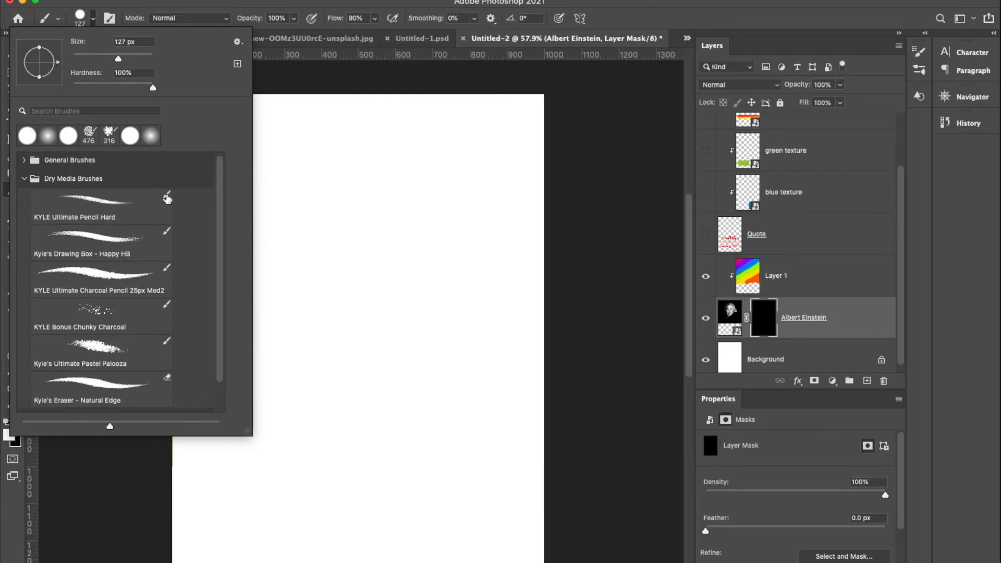
{"action": "scroll", "coordinate": [207, 259], "scroll_direction": "down", "scroll_amount": 2}
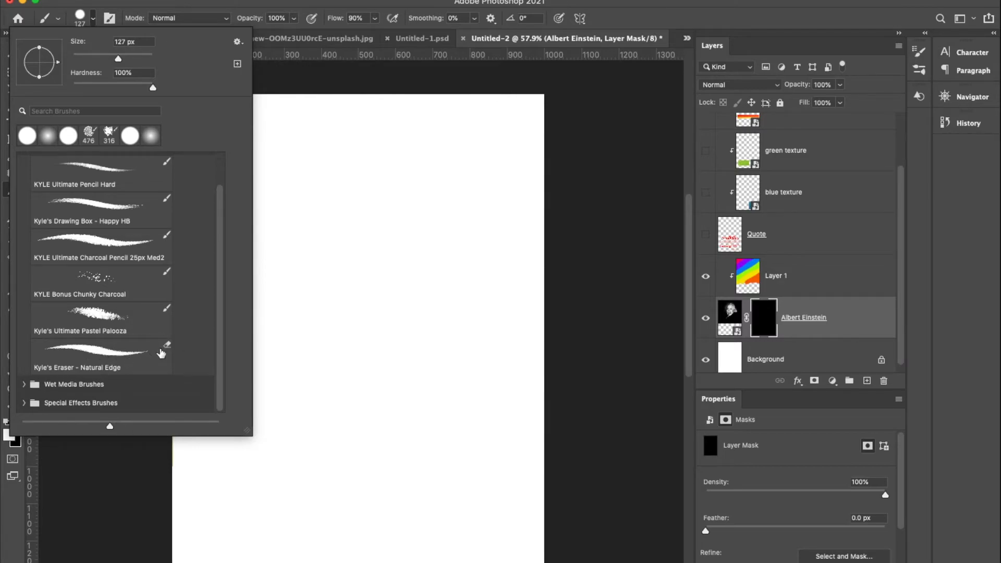
{"action": "left_click", "coordinate": [24, 384]}
{"action": "scroll", "coordinate": [104, 339], "scroll_direction": "down", "scroll_amount": 5}
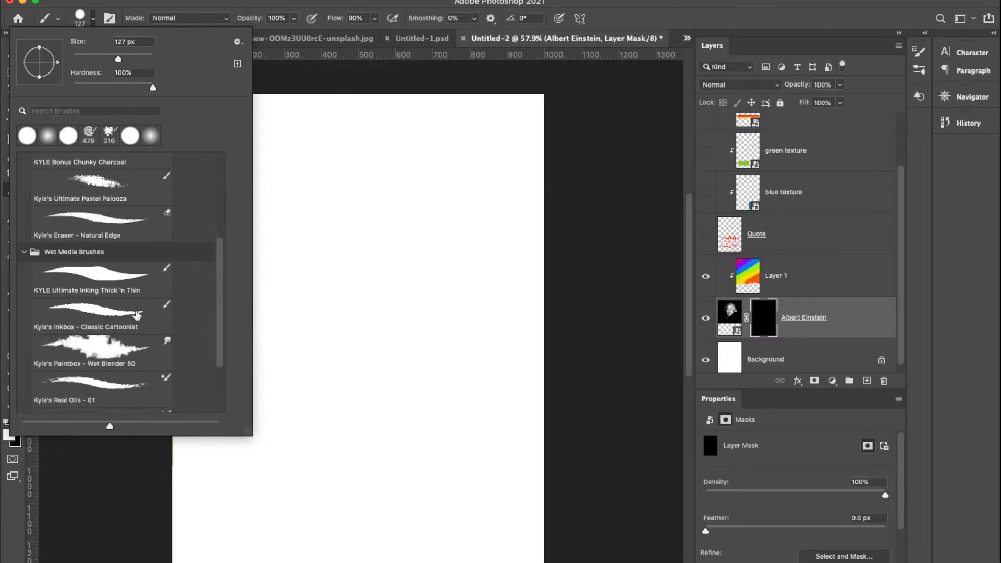
{"action": "scroll", "coordinate": [162, 274], "scroll_direction": "down", "scroll_amount": 1}
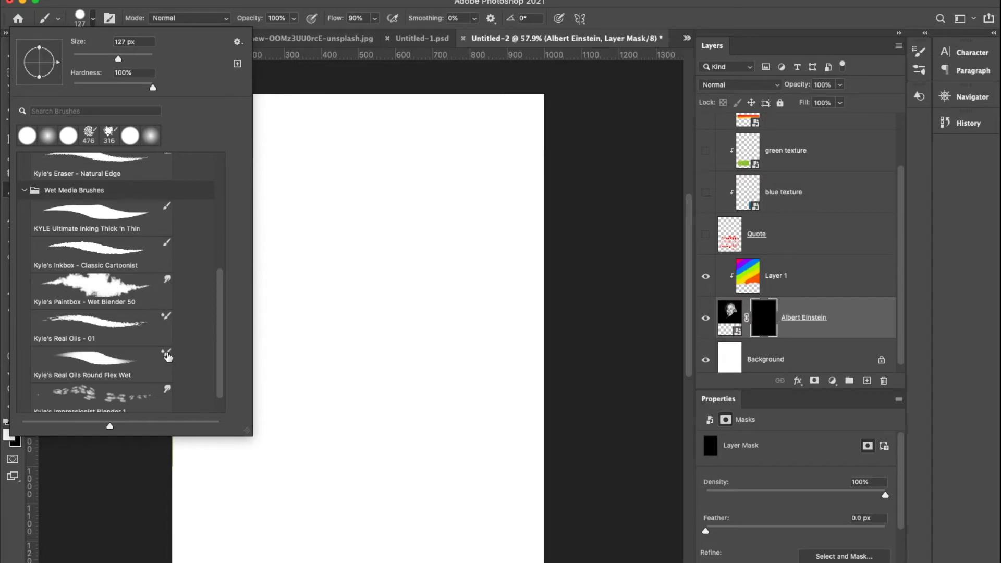
{"action": "scroll", "coordinate": [169, 353], "scroll_direction": "up", "scroll_amount": 3}
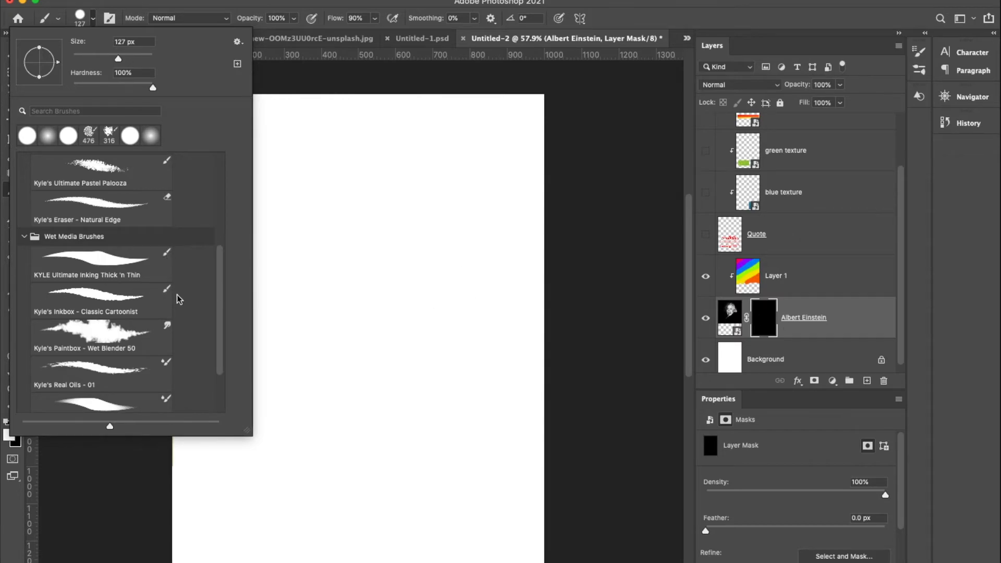
{"action": "scroll", "coordinate": [215, 329], "scroll_direction": "down", "scroll_amount": 5}
{"action": "scroll", "coordinate": [214, 327], "scroll_direction": "up", "scroll_amount": 13}
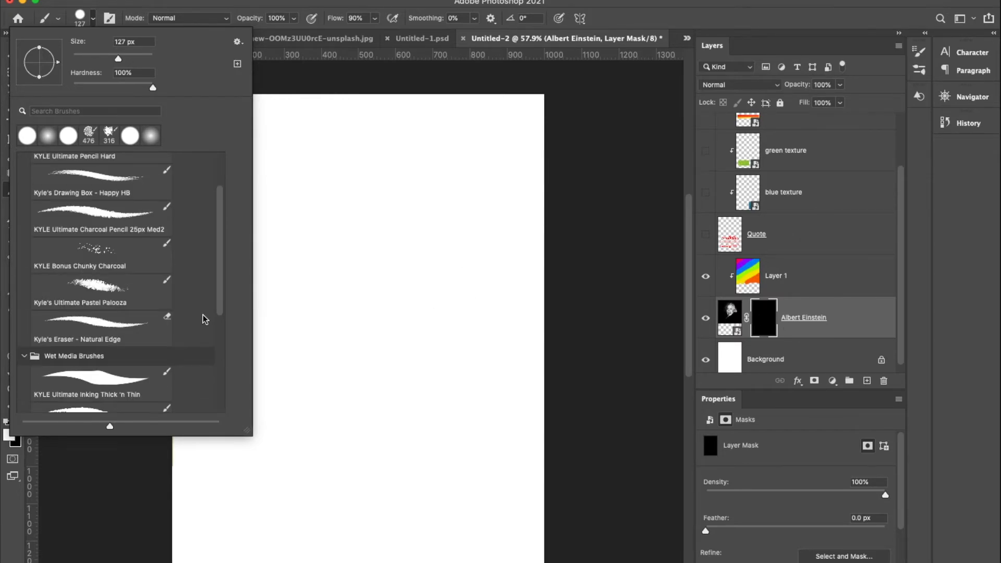
{"action": "scroll", "coordinate": [203, 316], "scroll_direction": "up", "scroll_amount": 2}
{"action": "scroll", "coordinate": [203, 315], "scroll_direction": "down", "scroll_amount": 1}
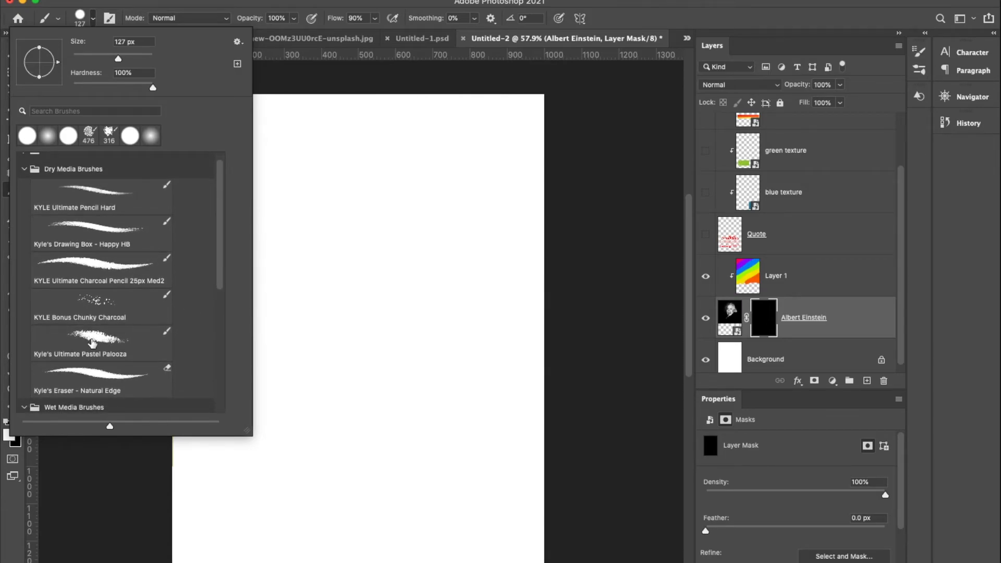
- Try revealing the portrait on its mask with Kyle's Ultimate Pastel Palooza brush at 412 px, and clear the stroke
{"action": "left_click", "coordinate": [93, 342]}
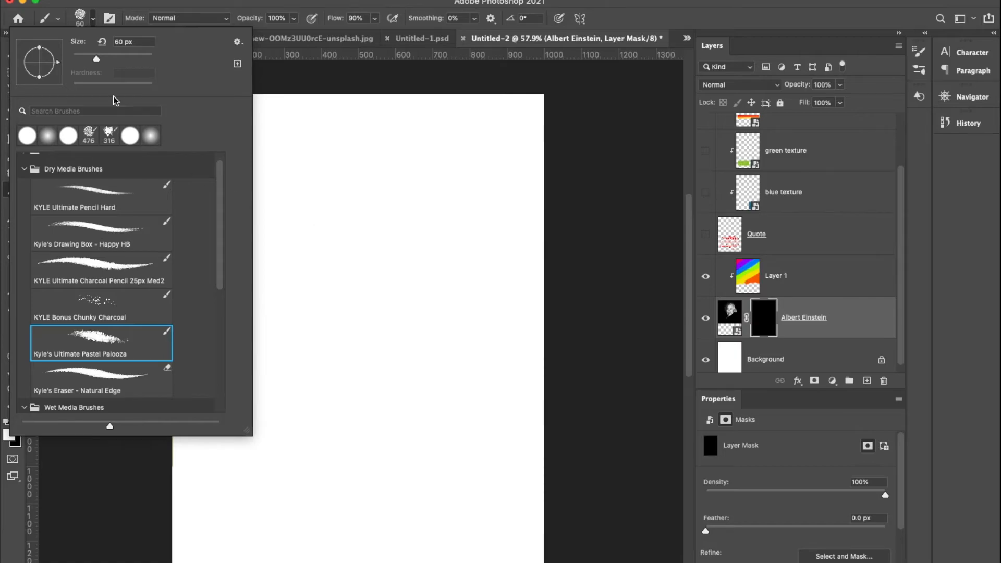
{"action": "left_click_drag", "start_coordinate": [97, 59], "coordinate": [141, 58]}
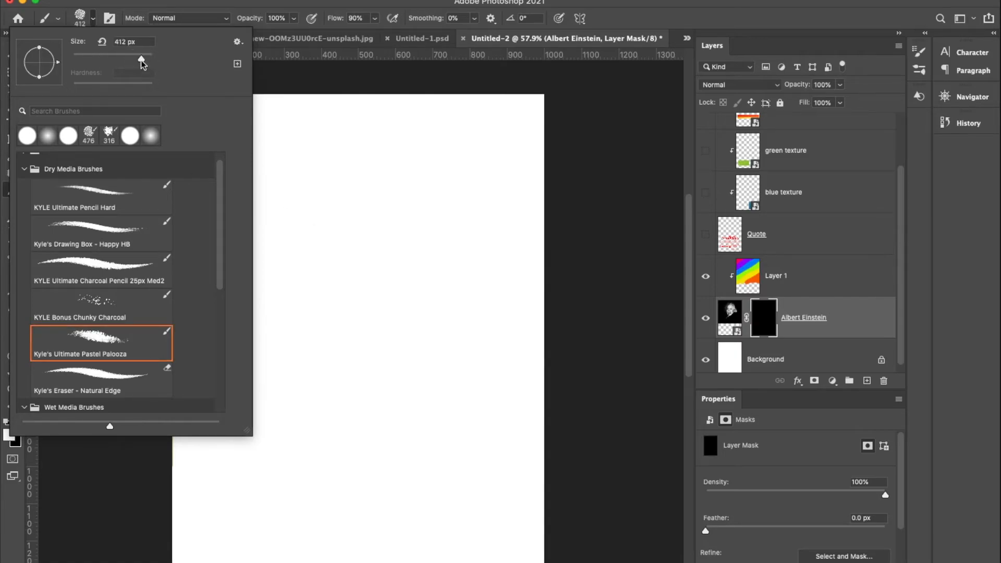
{"action": "key", "text": "Return"}
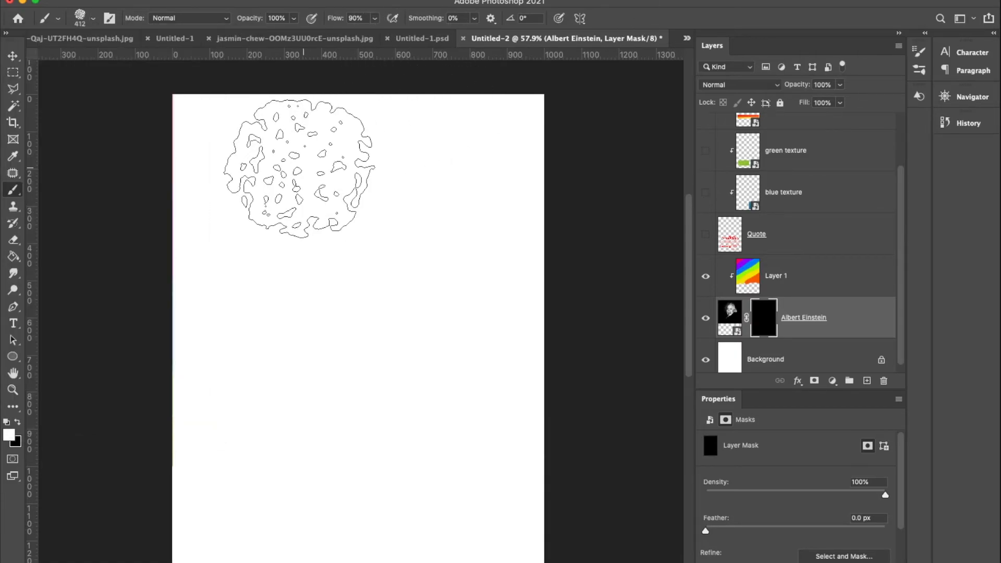
{"action": "mouse_move", "coordinate": [291, 156]}
{"action": "left_mouse_down"}
{"action": "mouse_move", "coordinate": [406, 182]}
{"action": "mouse_move", "coordinate": [384, 308]}
{"action": "mouse_move", "coordinate": [174, 398]}
{"action": "mouse_move", "coordinate": [469, 365]}
{"action": "left_mouse_up"}
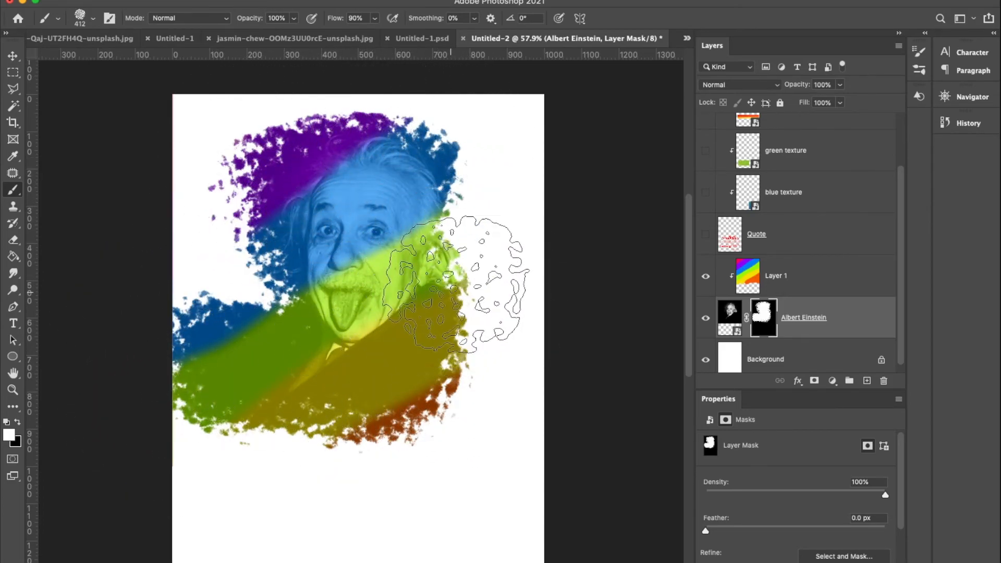
{"action": "key", "text": "super+BackSpace"}
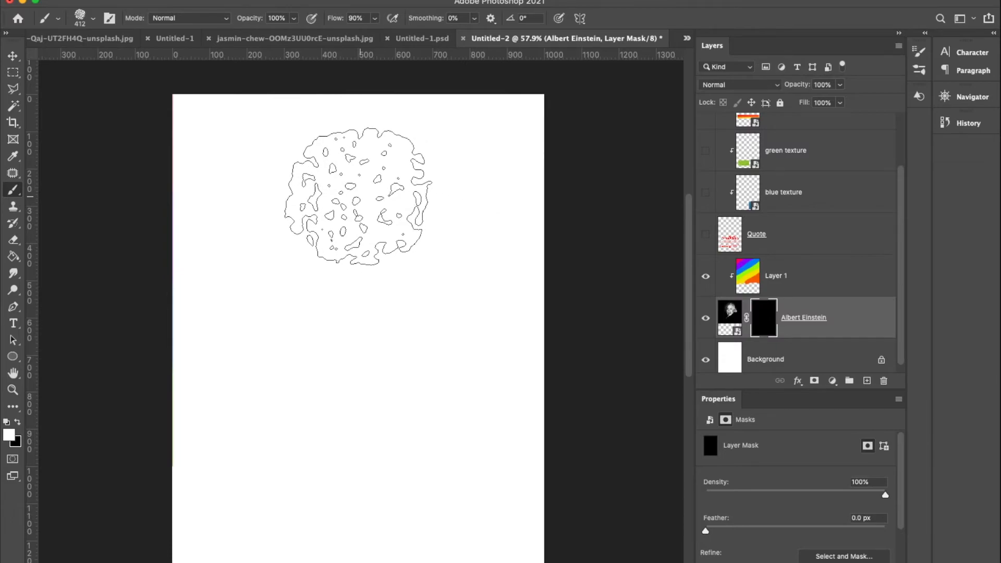
- Reduce the Pastel Palooza brush to 166 px and paint white on the mask to reveal the face and surrounding area
{"action": "right_click", "coordinate": [430, 224]}
{"action": "left_click_drag", "start_coordinate": [494, 230], "coordinate": [482, 230]}
{"action": "mouse_move", "coordinate": [265, 158]}
{"action": "left_mouse_down"}
{"action": "mouse_move", "coordinate": [287, 194]}
{"action": "mouse_move", "coordinate": [240, 241]}
{"action": "mouse_move", "coordinate": [261, 265]}
{"action": "mouse_move", "coordinate": [254, 316]}
{"action": "mouse_move", "coordinate": [274, 330]}
{"action": "mouse_move", "coordinate": [420, 307]}
{"action": "mouse_move", "coordinate": [399, 263]}
{"action": "mouse_move", "coordinate": [440, 192]}
{"action": "mouse_move", "coordinate": [361, 157]}
{"action": "mouse_move", "coordinate": [402, 217]}
{"action": "mouse_move", "coordinate": [328, 285]}
{"action": "mouse_move", "coordinate": [364, 304]}
{"action": "mouse_move", "coordinate": [459, 236]}
{"action": "mouse_move", "coordinate": [434, 274]}
{"action": "mouse_move", "coordinate": [452, 311]}
{"action": "mouse_move", "coordinate": [353, 348]}
{"action": "mouse_move", "coordinate": [280, 353]}
{"action": "mouse_move", "coordinate": [359, 334]}
{"action": "mouse_move", "coordinate": [358, 369]}
{"action": "left_mouse_up"}
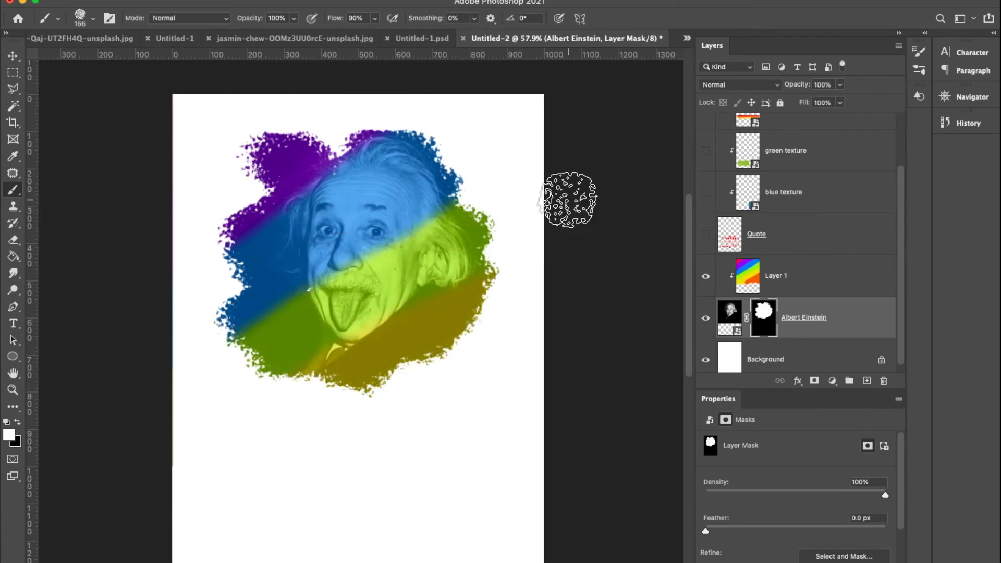
- Paint white spatter around the portrait's edges on the mask with Kyle's Supreme Spatter brush at 143 px
{"action": "left_click", "coordinate": [91, 20]}
{"action": "scroll", "coordinate": [146, 318], "scroll_direction": "down", "scroll_amount": 5}
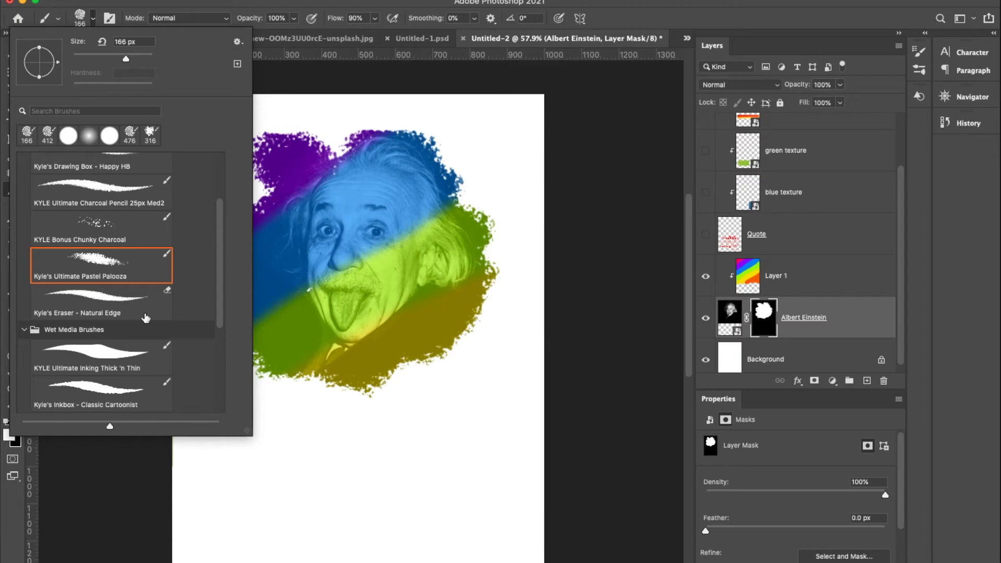
{"action": "scroll", "coordinate": [146, 318], "scroll_direction": "down", "scroll_amount": 5}
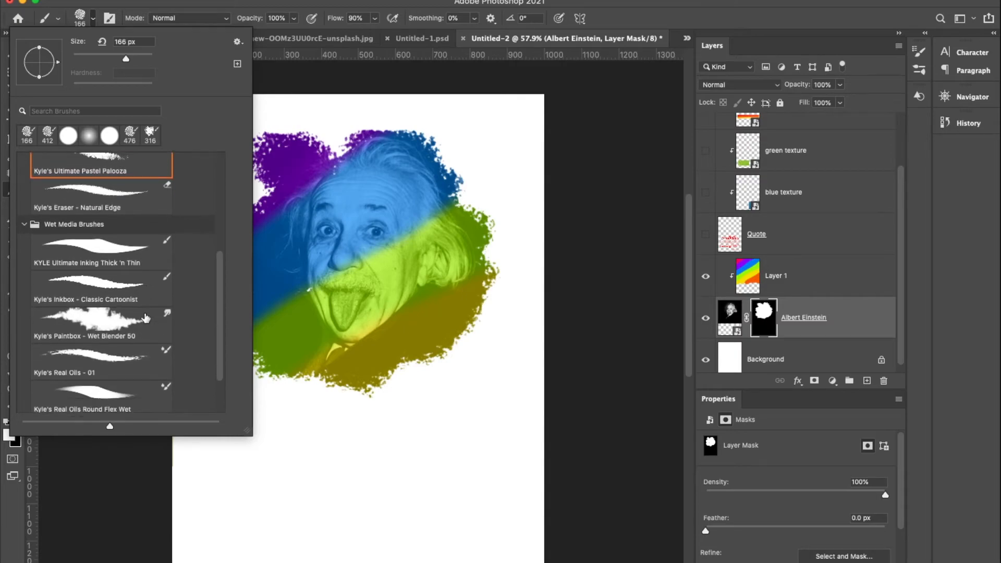
{"action": "left_click", "coordinate": [23, 403]}
{"action": "scroll", "coordinate": [128, 252], "scroll_direction": "down", "scroll_amount": 9}
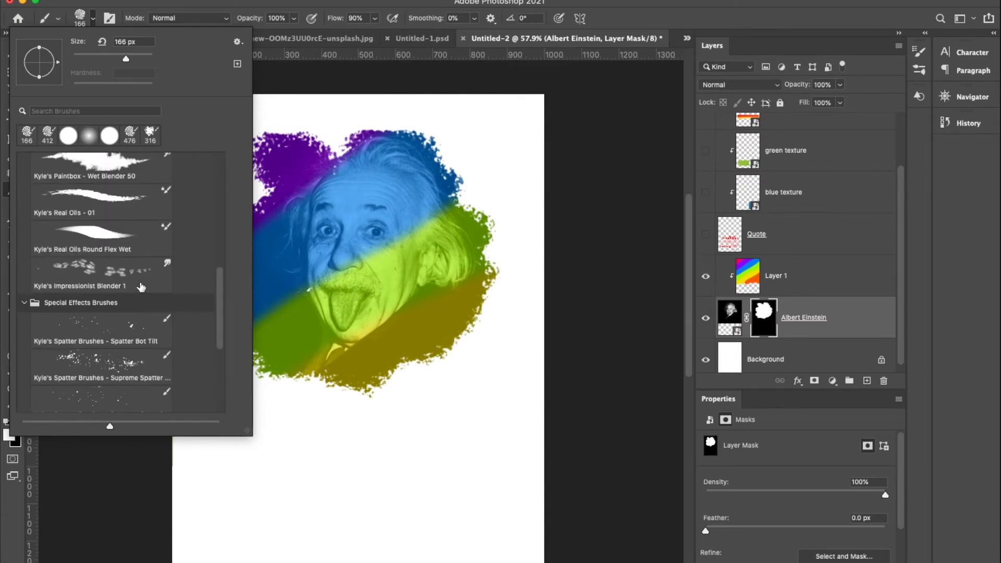
{"action": "left_click", "coordinate": [105, 271]}
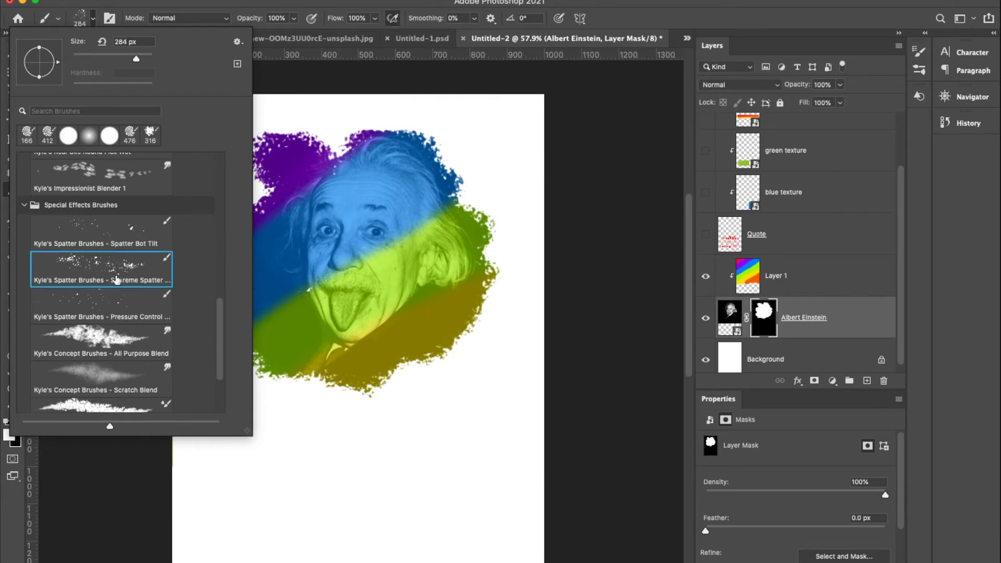
{"action": "left_click_drag", "start_coordinate": [135, 56], "coordinate": [125, 57]}
{"action": "mouse_move", "coordinate": [435, 155]}
{"action": "left_mouse_down"}
{"action": "mouse_move", "coordinate": [499, 229]}
{"action": "mouse_move", "coordinate": [518, 281]}
{"action": "mouse_move", "coordinate": [474, 342]}
{"action": "mouse_move", "coordinate": [399, 379]}
{"action": "mouse_move", "coordinate": [269, 382]}
{"action": "mouse_move", "coordinate": [197, 349]}
{"action": "mouse_move", "coordinate": [218, 190]}
{"action": "mouse_move", "coordinate": [238, 144]}
{"action": "mouse_move", "coordinate": [317, 122]}
{"action": "mouse_move", "coordinate": [462, 144]}
{"action": "mouse_move", "coordinate": [498, 218]}
{"action": "mouse_move", "coordinate": [454, 332]}
{"action": "mouse_move", "coordinate": [369, 375]}
{"action": "mouse_move", "coordinate": [292, 371]}
{"action": "mouse_move", "coordinate": [228, 295]}
{"action": "mouse_move", "coordinate": [260, 274]}
{"action": "mouse_move", "coordinate": [235, 245]}
{"action": "mouse_move", "coordinate": [276, 221]}
{"action": "mouse_move", "coordinate": [505, 364]}
{"action": "mouse_move", "coordinate": [305, 390]}
{"action": "mouse_move", "coordinate": [248, 359]}
{"action": "mouse_move", "coordinate": [409, 280]}
{"action": "mouse_move", "coordinate": [464, 196]}
{"action": "mouse_move", "coordinate": [514, 187]}
{"action": "mouse_move", "coordinate": [497, 220]}
{"action": "mouse_move", "coordinate": [285, 193]}
{"action": "mouse_move", "coordinate": [204, 220]}
{"action": "mouse_move", "coordinate": [194, 265]}
{"action": "left_mouse_up"}
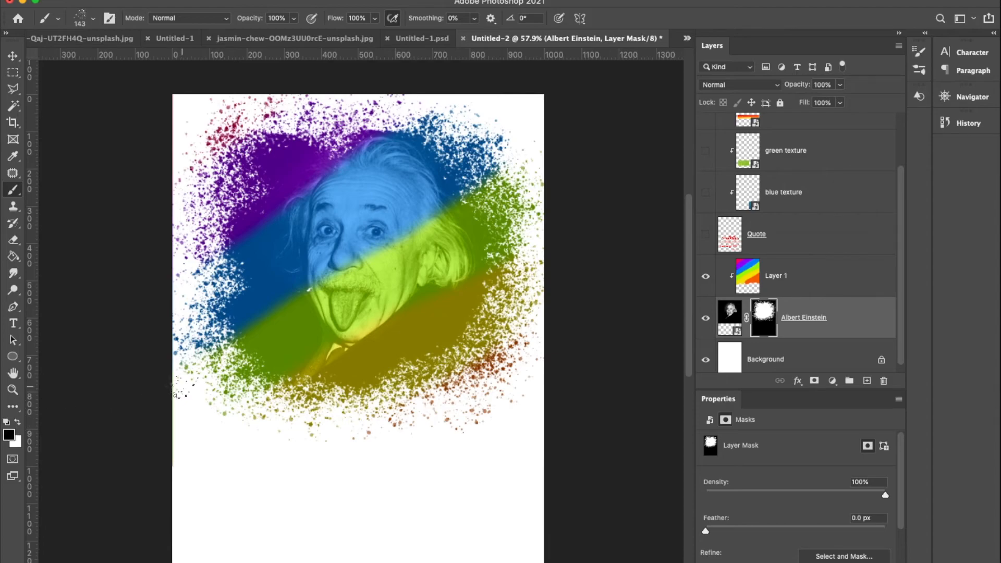
- Spatter black on the mask with the same brush to break up the revealed area's edges and lower part
{"action": "mouse_move", "coordinate": [211, 359]}
{"action": "left_mouse_down"}
{"action": "mouse_move", "coordinate": [284, 375]}
{"action": "mouse_move", "coordinate": [197, 201]}
{"action": "mouse_move", "coordinate": [330, 127]}
{"action": "mouse_move", "coordinate": [506, 174]}
{"action": "mouse_move", "coordinate": [490, 317]}
{"action": "mouse_move", "coordinate": [347, 380]}
{"action": "mouse_move", "coordinate": [503, 324]}
{"action": "mouse_move", "coordinate": [190, 309]}
{"action": "left_mouse_up"}
{"action": "left_click", "coordinate": [221, 121]}
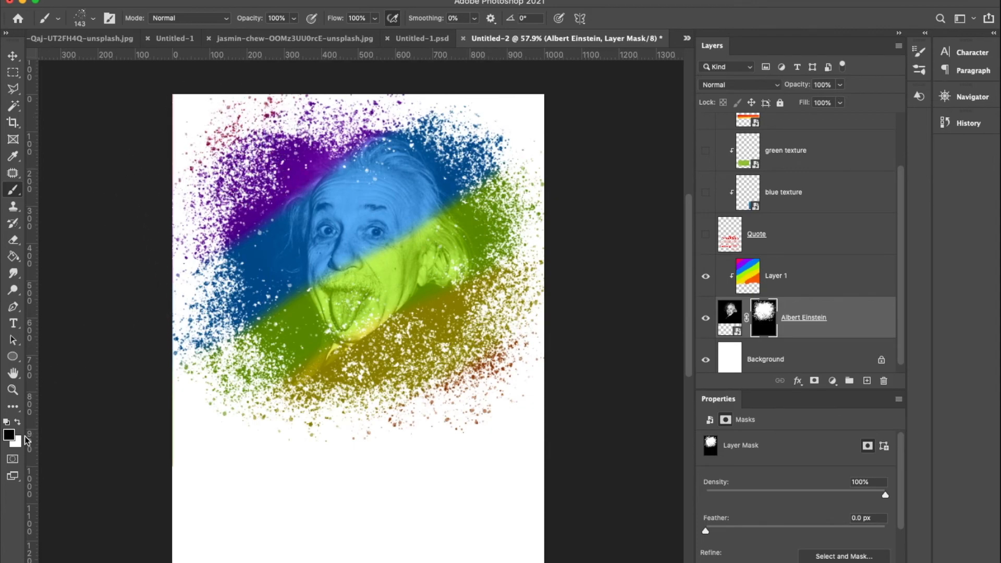
- Try white halftone strokes around the portrait with Kyle's Screentones 35 brush at 137 px and full opacity, and undo them
{"action": "left_click", "coordinate": [93, 18]}
{"action": "scroll", "coordinate": [122, 284], "scroll_direction": "down", "scroll_amount": 5}
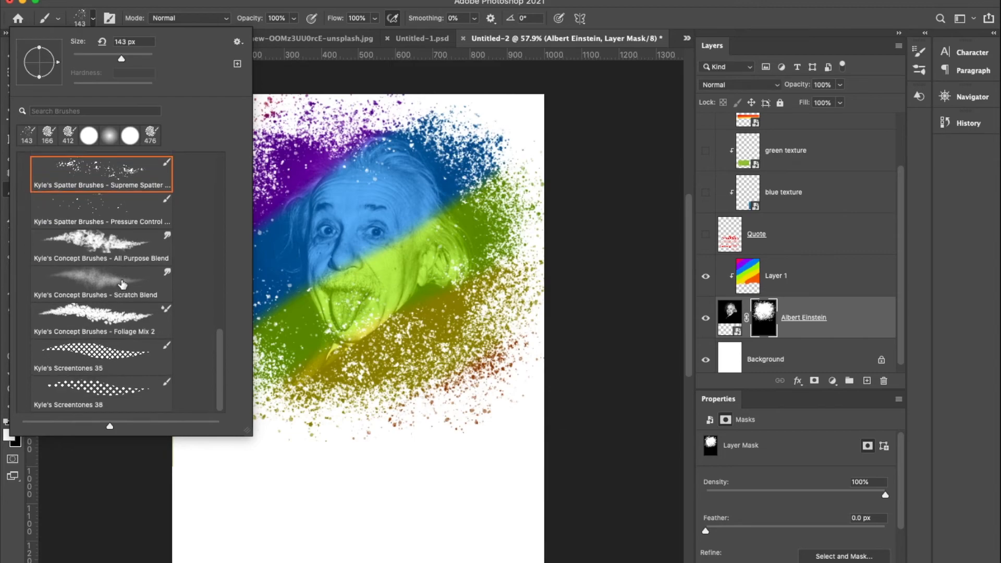
{"action": "left_click", "coordinate": [94, 357]}
{"action": "left_click_drag", "start_coordinate": [94, 60], "coordinate": [121, 62]}
{"action": "left_click", "coordinate": [600, 4]}
{"action": "mouse_move", "coordinate": [445, 150]}
{"action": "left_mouse_down"}
{"action": "mouse_move", "coordinate": [483, 177]}
{"action": "mouse_move", "coordinate": [530, 272]}
{"action": "mouse_move", "coordinate": [248, 402]}
{"action": "mouse_move", "coordinate": [305, 300]}
{"action": "mouse_move", "coordinate": [235, 211]}
{"action": "mouse_move", "coordinate": [331, 139]}
{"action": "left_mouse_up"}
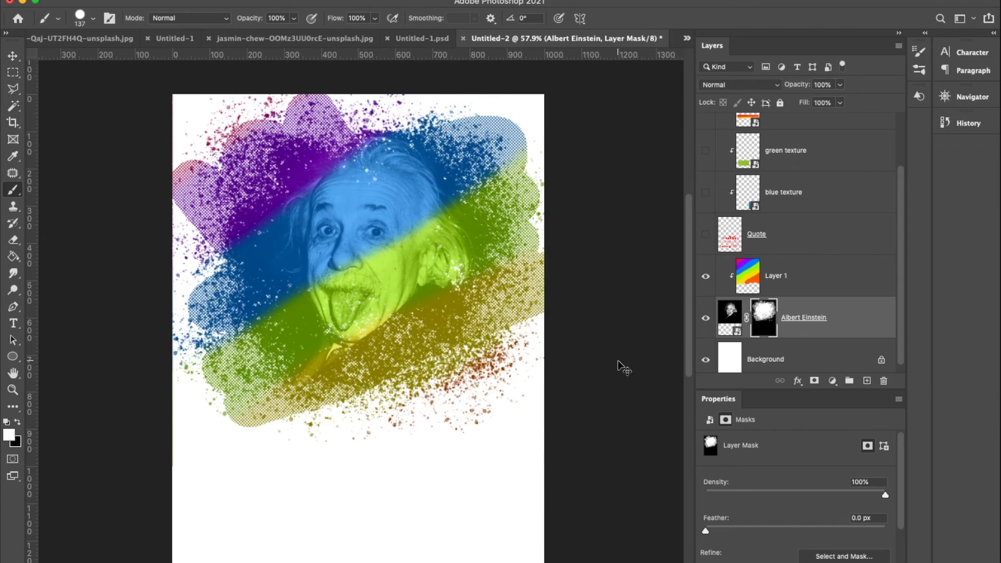
{"action": "key", "text": "super+z"}
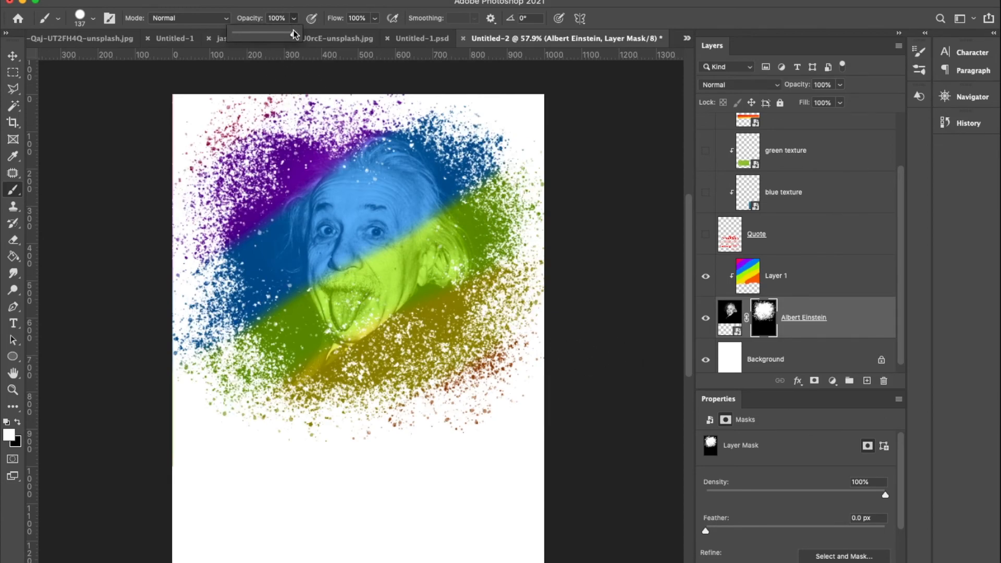
- Paint faint halftone around the portrait's outer edges at 27% brush opacity, and a stronger patch at its lower right at 67%
{"action": "mouse_move", "coordinate": [335, 146]}
{"action": "left_mouse_down"}
{"action": "mouse_move", "coordinate": [411, 96]}
{"action": "mouse_move", "coordinate": [136, 307]}
{"action": "mouse_move", "coordinate": [234, 362]}
{"action": "mouse_move", "coordinate": [264, 398]}
{"action": "mouse_move", "coordinate": [516, 160]}
{"action": "mouse_move", "coordinate": [443, 146]}
{"action": "left_mouse_up"}
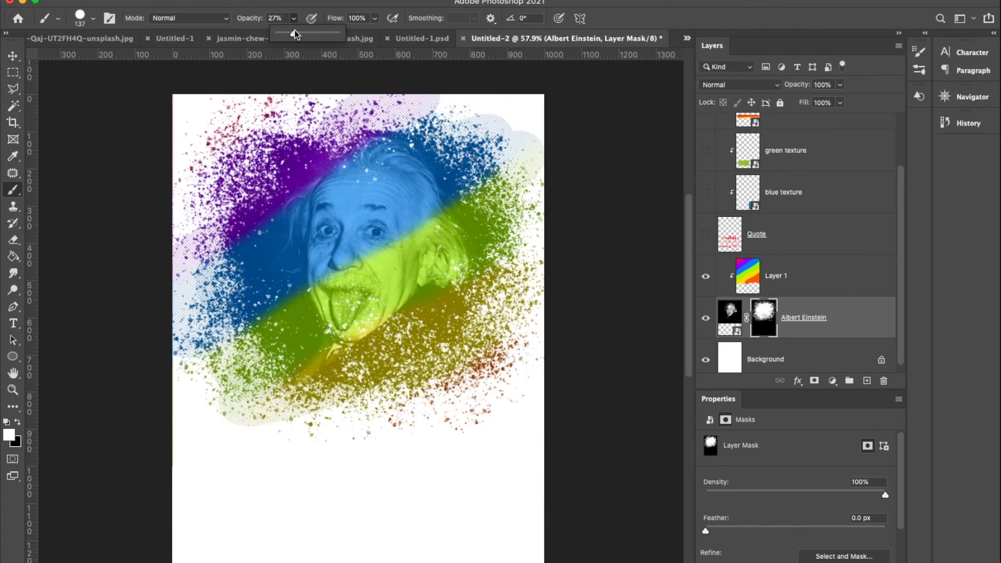
{"action": "left_click_drag", "start_coordinate": [295, 24], "coordinate": [317, 35]}
{"action": "left_click_drag", "start_coordinate": [416, 335], "coordinate": [465, 318]}
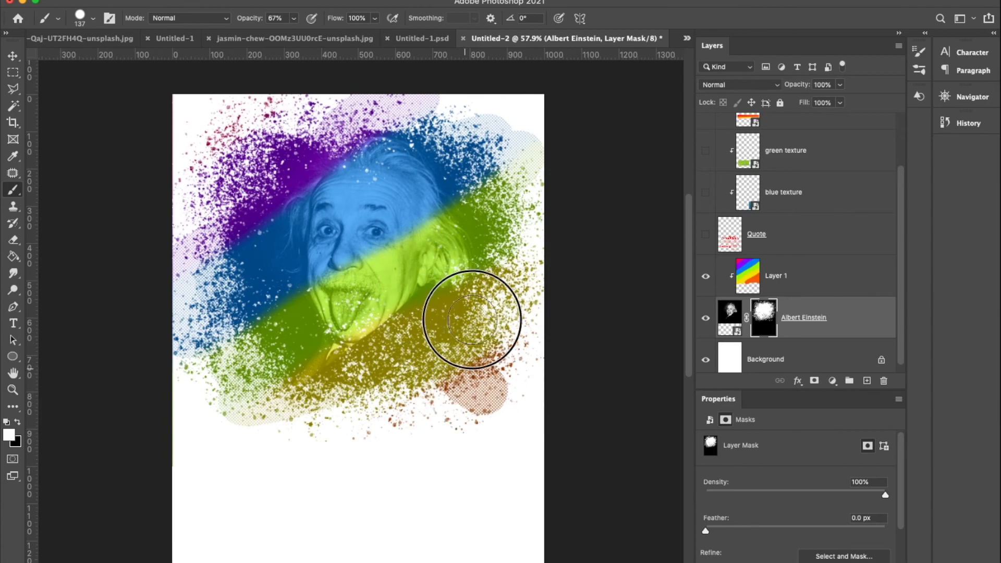
- Reduce the Screentones 35 brush to 47 px and add small white halftone dabs along the portrait's lower edge
{"action": "right_click", "coordinate": [317, 180]}
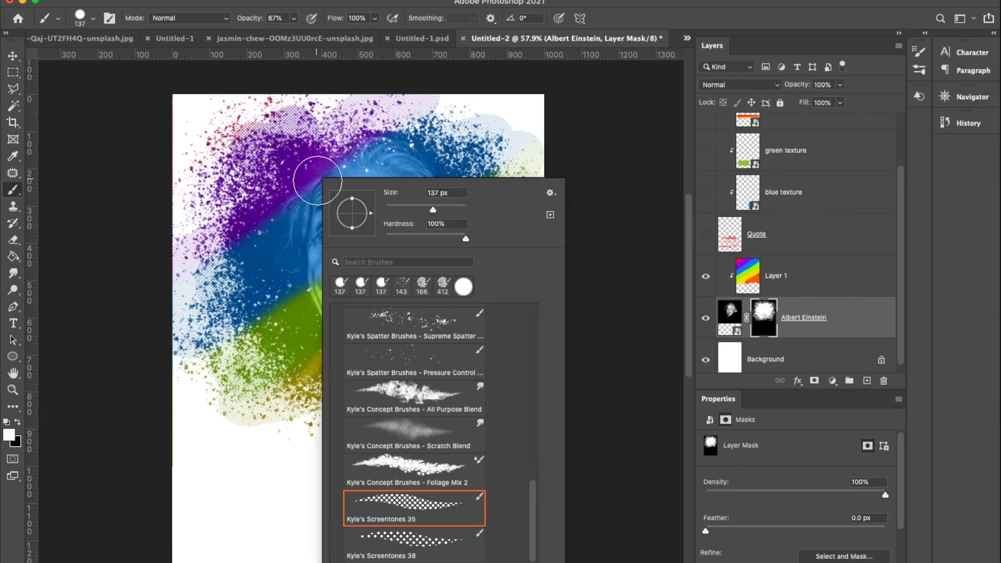
{"action": "left_click_drag", "start_coordinate": [428, 211], "coordinate": [391, 211]}
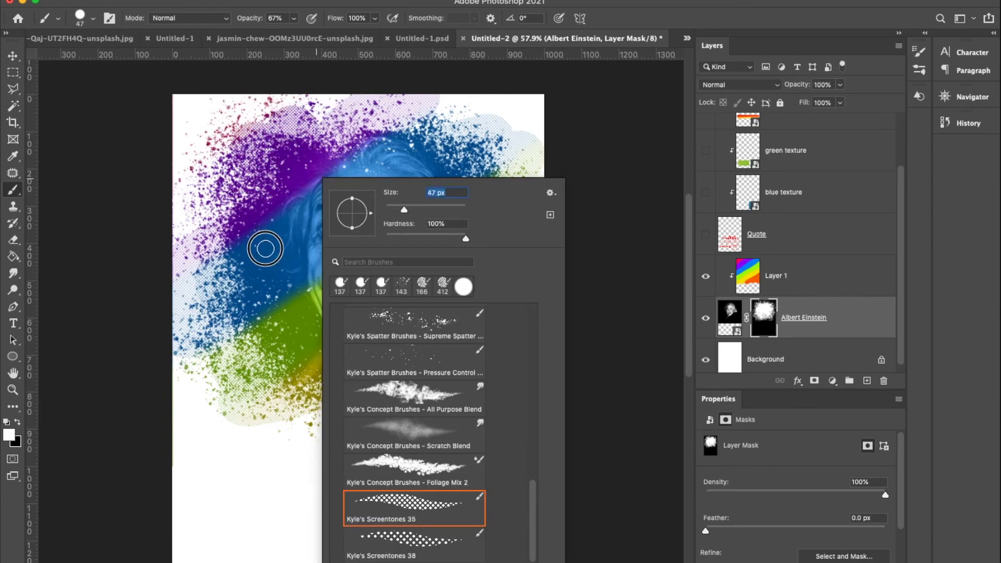
{"action": "left_click", "coordinate": [265, 243]}
{"action": "left_click", "coordinate": [330, 418]}
{"action": "left_click_drag", "start_coordinate": [386, 419], "coordinate": [376, 396]}
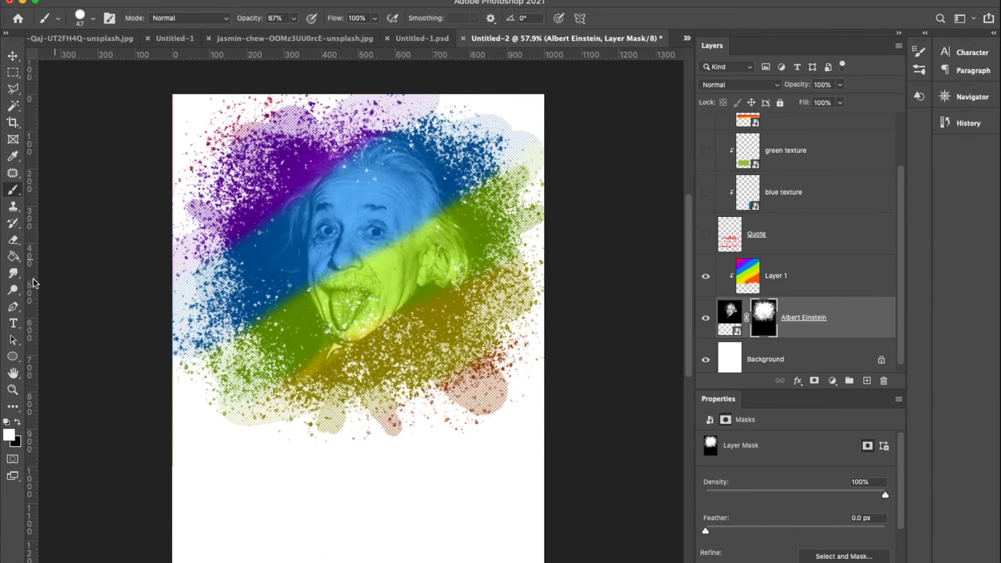
- Enlarge the halftone brush to 162 px and paint black over the whole portrait on the mask
{"action": "right_click", "coordinate": [366, 240]}
{"action": "key", "text": "Return"}
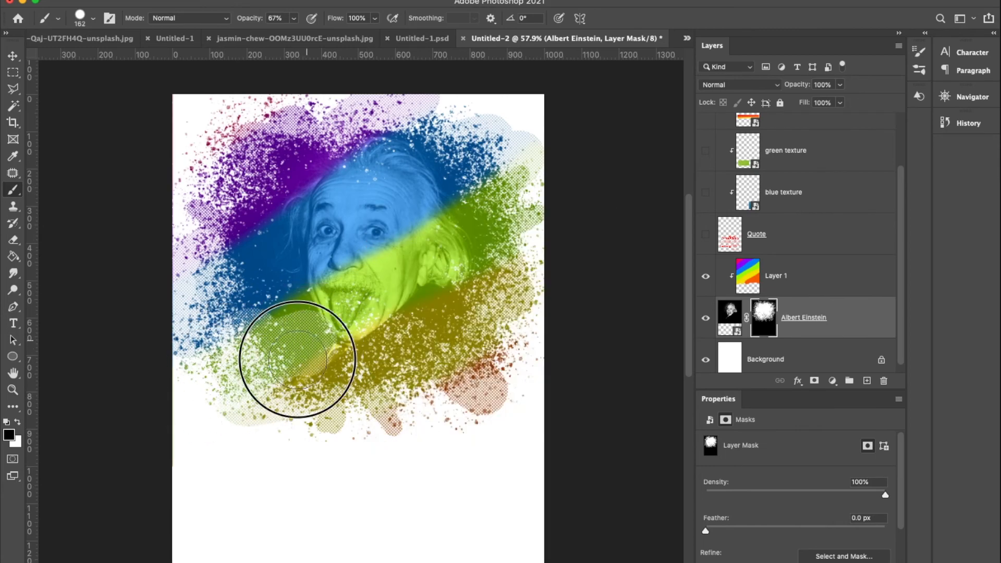
{"action": "mouse_move", "coordinate": [210, 254]}
{"action": "left_mouse_down"}
{"action": "mouse_move", "coordinate": [306, 299]}
{"action": "mouse_move", "coordinate": [337, 294]}
{"action": "mouse_move", "coordinate": [399, 382]}
{"action": "mouse_move", "coordinate": [391, 423]}
{"action": "mouse_move", "coordinate": [425, 432]}
{"action": "mouse_move", "coordinate": [423, 200]}
{"action": "mouse_move", "coordinate": [459, 124]}
{"action": "left_mouse_up"}
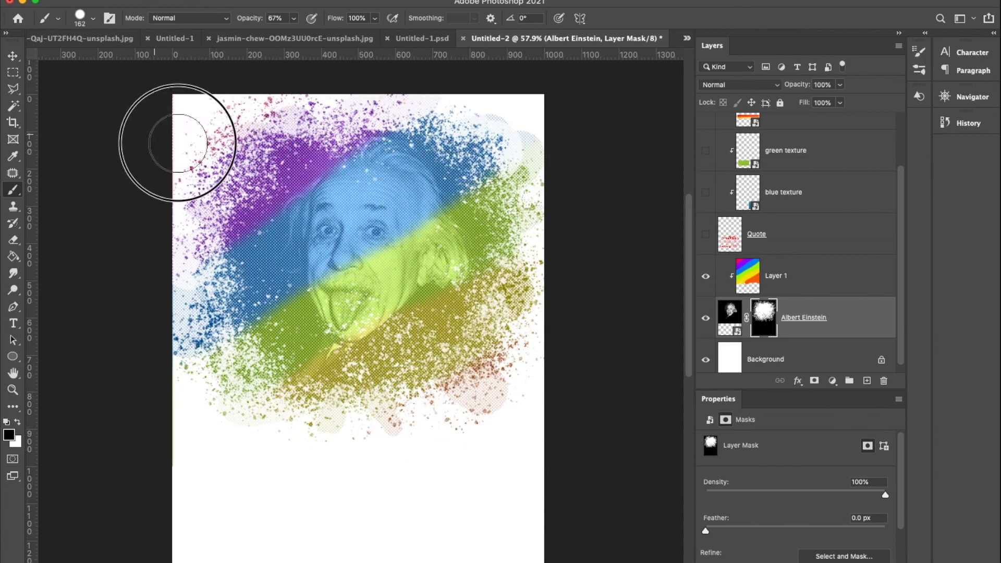
- Try solid white strokes over the portrait and its surroundings on the mask with Kyle's Inkbox - Classic Cartoonist brush at 198 px
{"action": "left_click", "coordinate": [94, 20]}
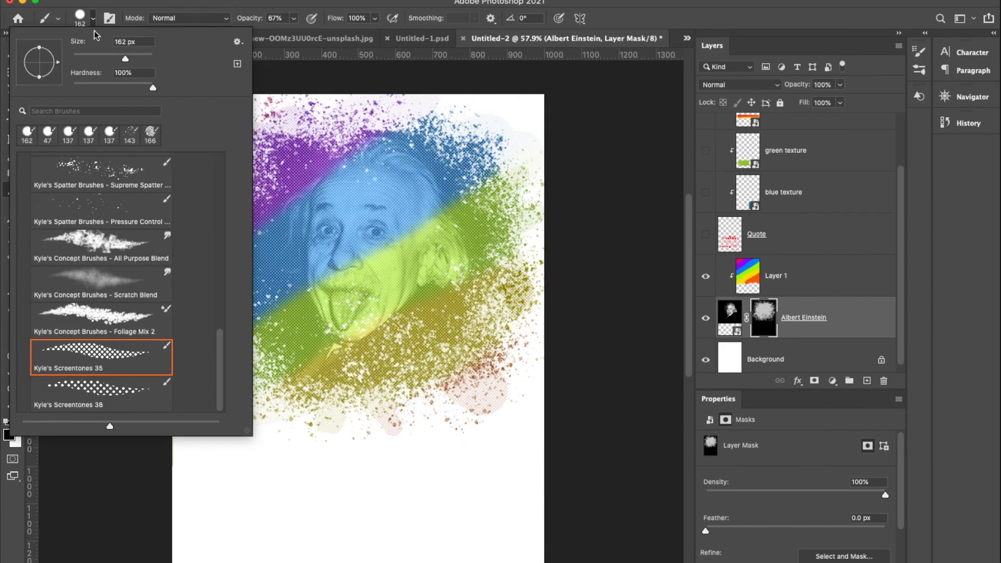
{"action": "scroll", "coordinate": [120, 246], "scroll_direction": "up", "scroll_amount": 10}
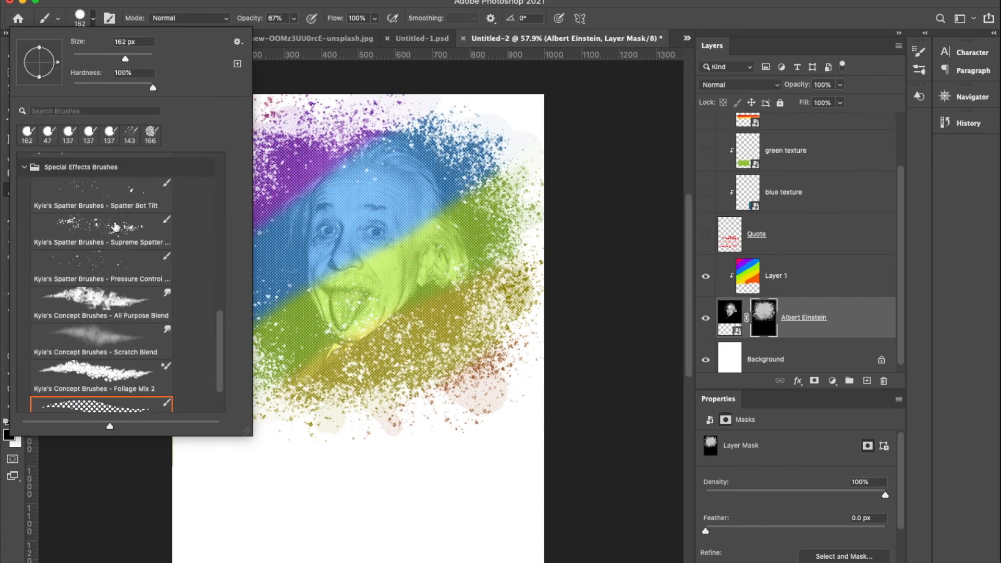
{"action": "scroll", "coordinate": [111, 222], "scroll_direction": "up", "scroll_amount": 4}
{"action": "left_click", "coordinate": [111, 271]}
{"action": "left_click", "coordinate": [133, 57]}
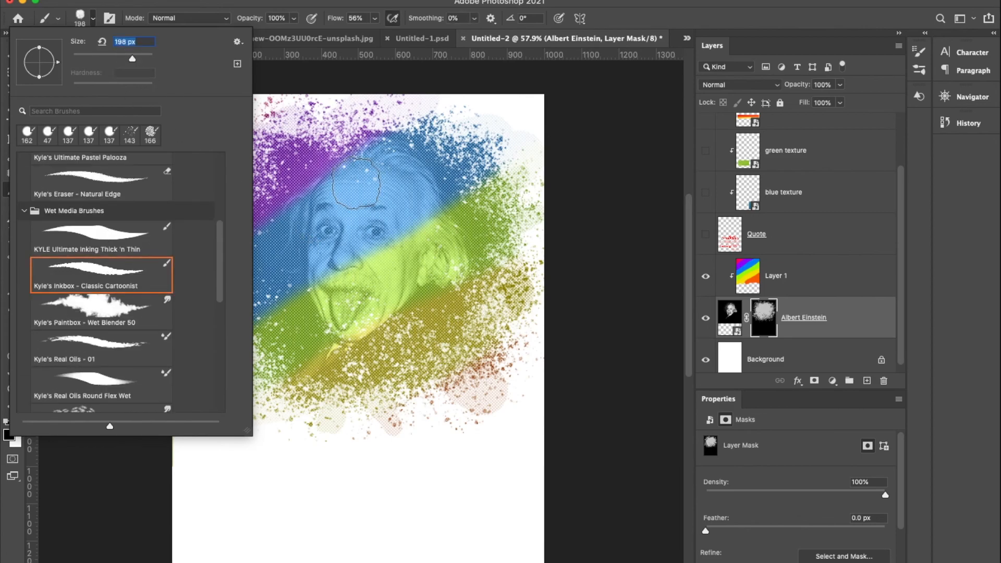
{"action": "left_click", "coordinate": [619, 30]}
{"action": "mouse_move", "coordinate": [237, 303]}
{"action": "left_mouse_down"}
{"action": "mouse_move", "coordinate": [291, 335]}
{"action": "mouse_move", "coordinate": [418, 316]}
{"action": "left_mouse_up"}
{"action": "left_click", "coordinate": [20, 423]}
{"action": "mouse_move", "coordinate": [237, 291]}
{"action": "left_mouse_down"}
{"action": "mouse_move", "coordinate": [291, 257]}
{"action": "mouse_move", "coordinate": [447, 217]}
{"action": "mouse_move", "coordinate": [394, 350]}
{"action": "mouse_move", "coordinate": [428, 330]}
{"action": "left_mouse_up"}
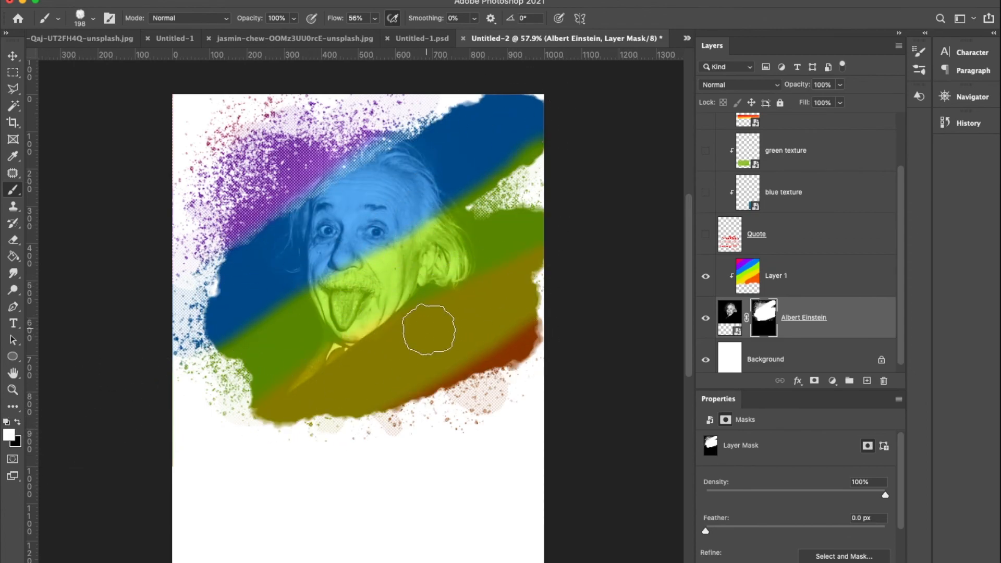
{"action": "left_click_drag", "start_coordinate": [477, 227], "coordinate": [226, 198]}
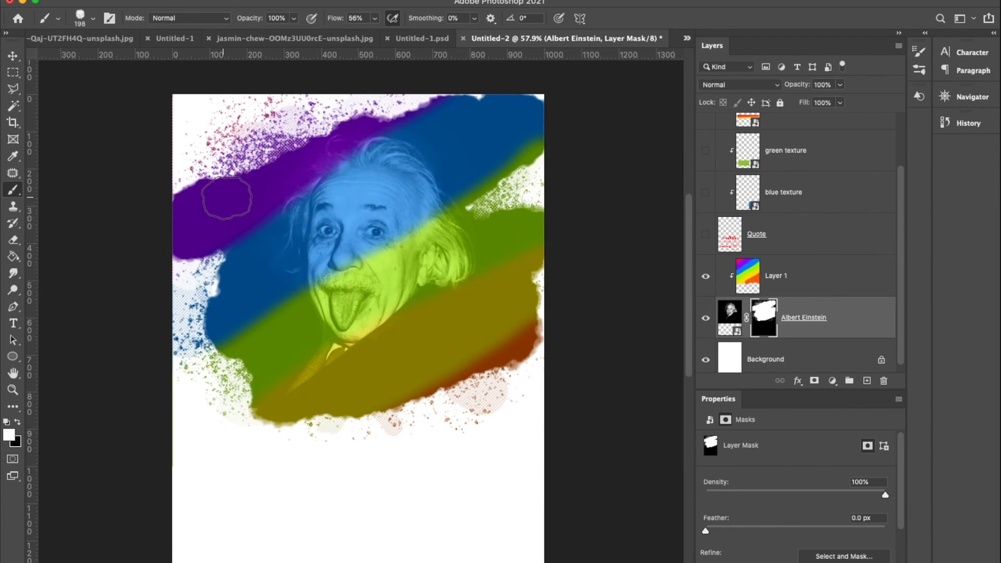
- Undo the white ink strokes and the black halftone pass over the portrait on the mask
{"action": "key", "text": "super+z"}
{"action": "key", "text": "super+z"}
{"action": "key", "text": "super+z"}
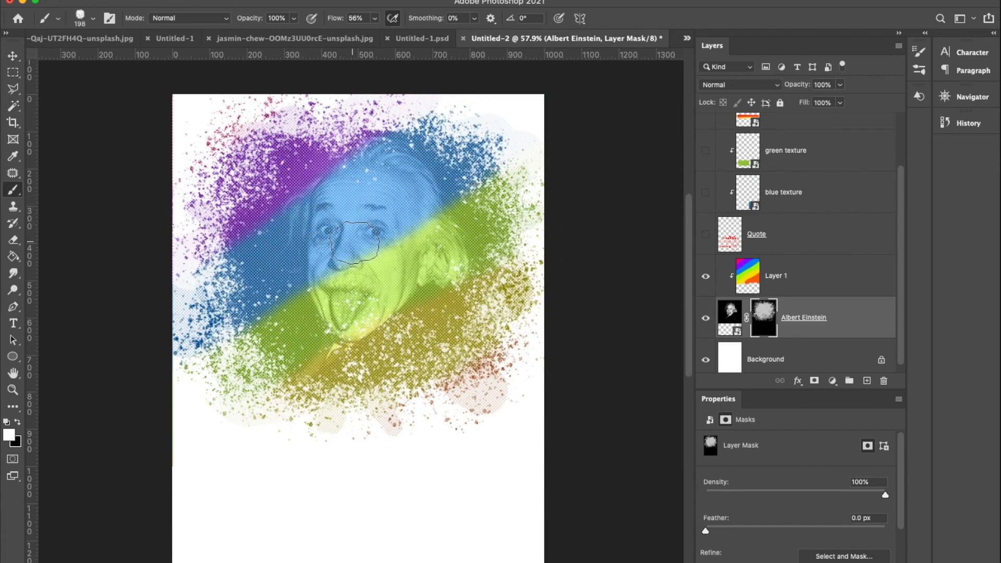
{"action": "key", "text": "super+z"}
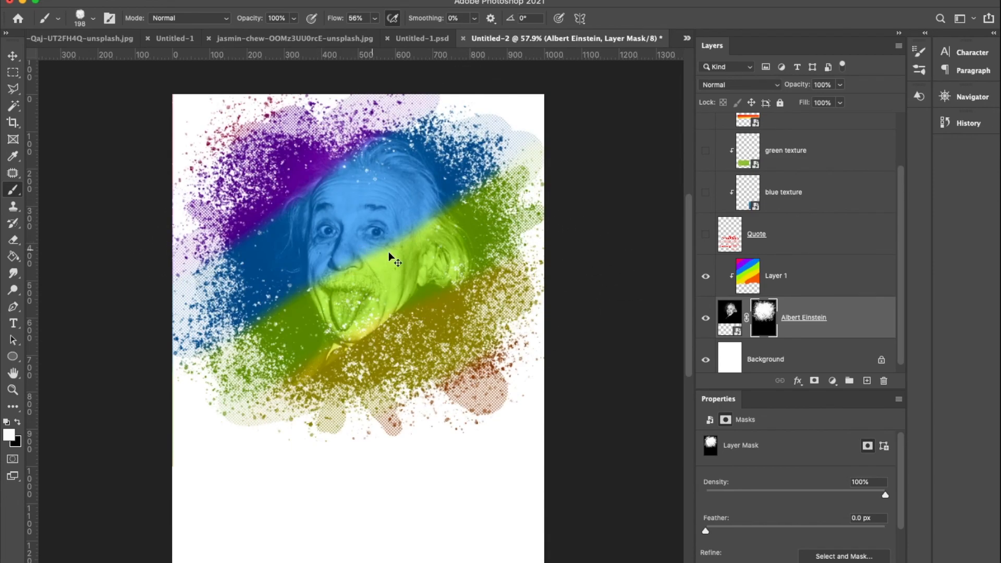
- Lower the opacity of the rainbow layer clipped to the portrait to 33%
{"action": "left_click", "coordinate": [13, 59]}
{"action": "left_click", "coordinate": [775, 277]}
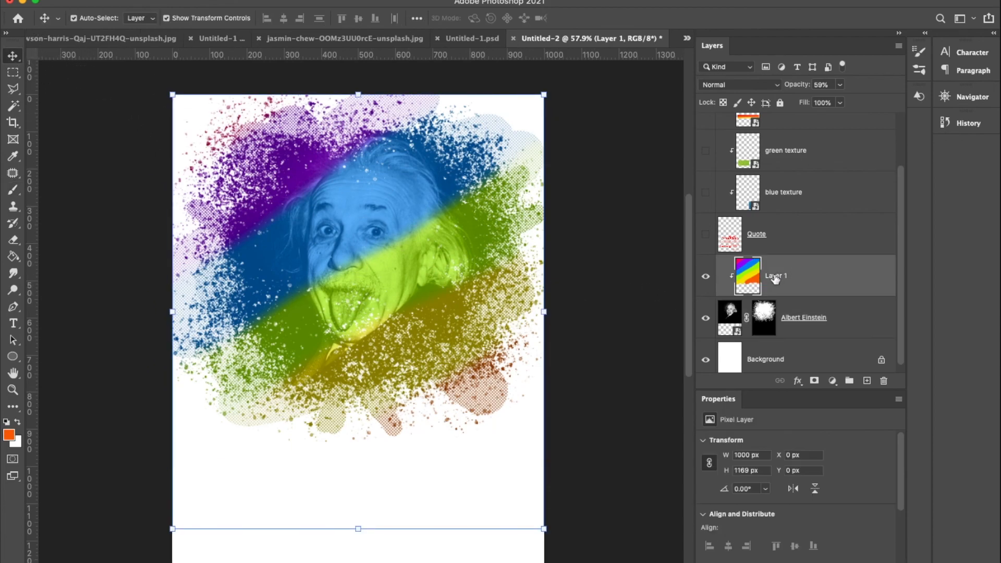
{"action": "left_click_drag", "start_coordinate": [793, 90], "coordinate": [793, 91]}
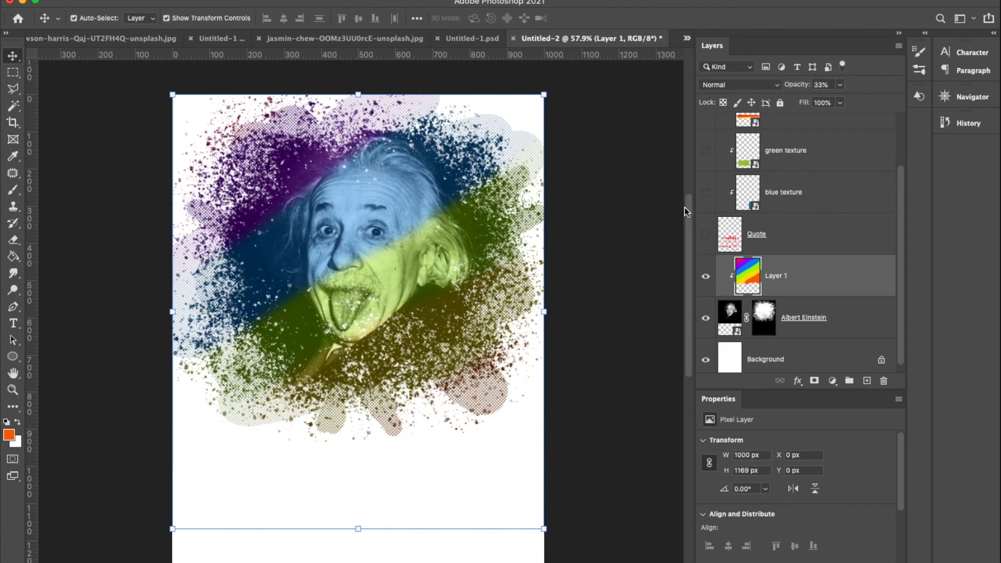
- Show the Quote layer and its blue, green, orange and purple texture layers, and review the whole poster
{"action": "left_click", "coordinate": [706, 234]}
{"action": "left_click", "coordinate": [705, 192]}
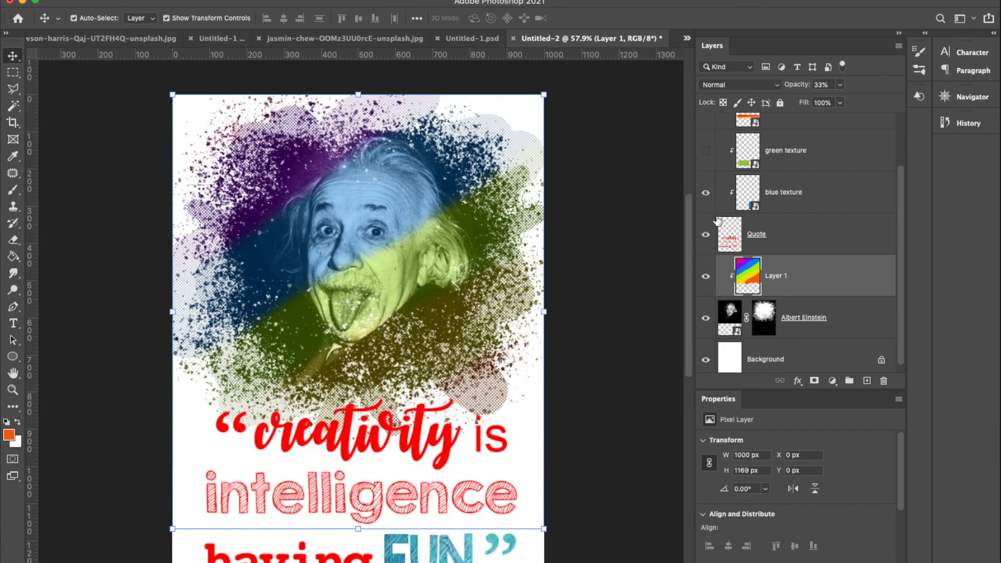
{"action": "scroll", "coordinate": [720, 223], "scroll_direction": "up", "scroll_amount": 2}
{"action": "left_click", "coordinate": [705, 223]}
{"action": "left_click", "coordinate": [706, 176]}
{"action": "left_click", "coordinate": [706, 133]}
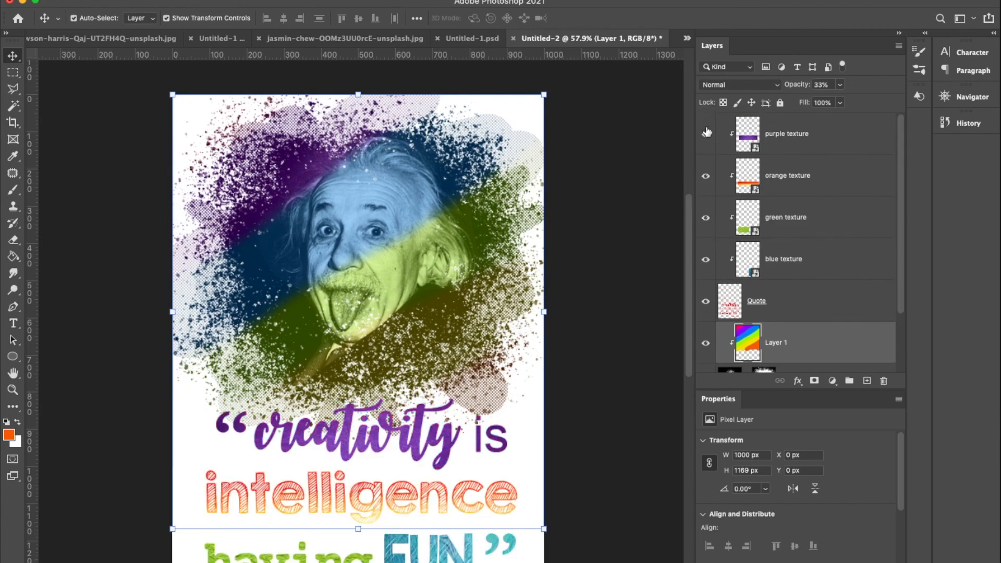
{"action": "scroll", "coordinate": [601, 234], "scroll_direction": "down", "scroll_amount": 3}
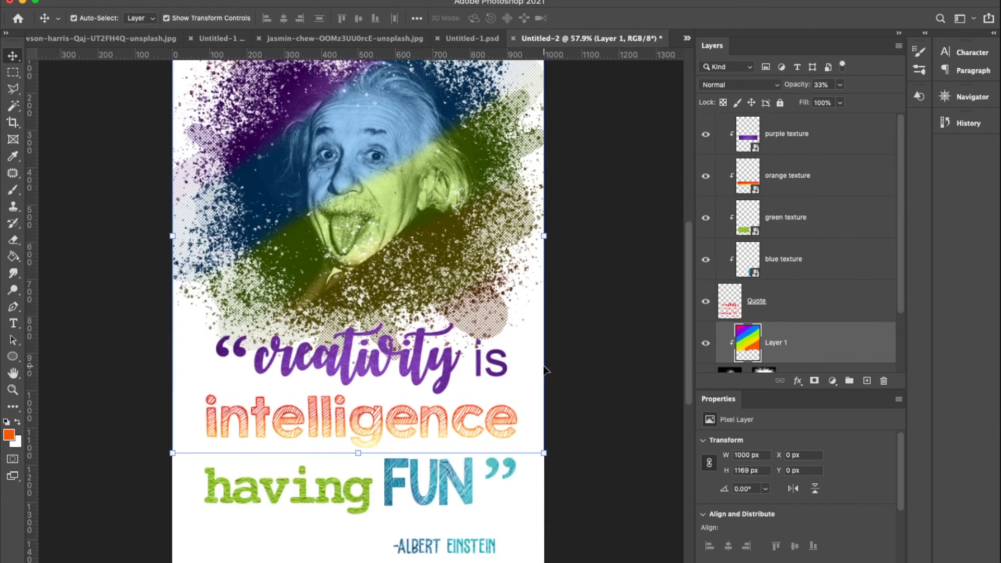
{"action": "scroll", "coordinate": [545, 370], "scroll_direction": "up", "scroll_amount": 2}
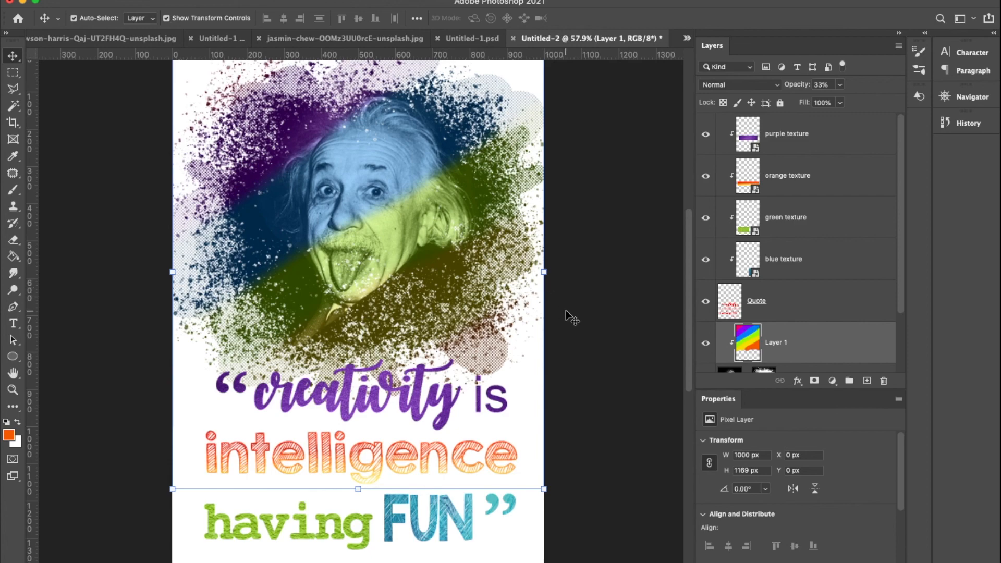
{"action": "scroll", "coordinate": [547, 331], "scroll_direction": "up", "scroll_amount": 1}
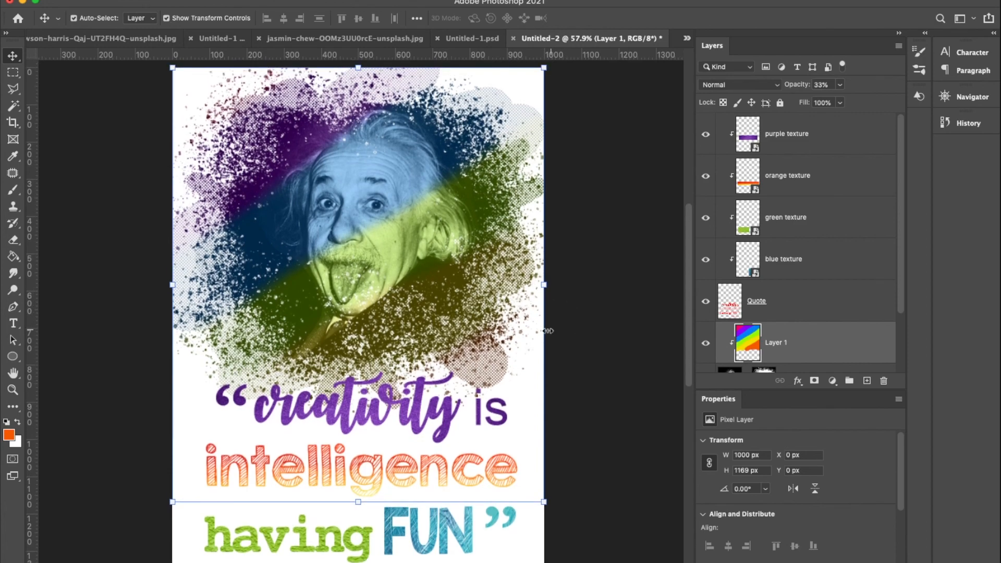